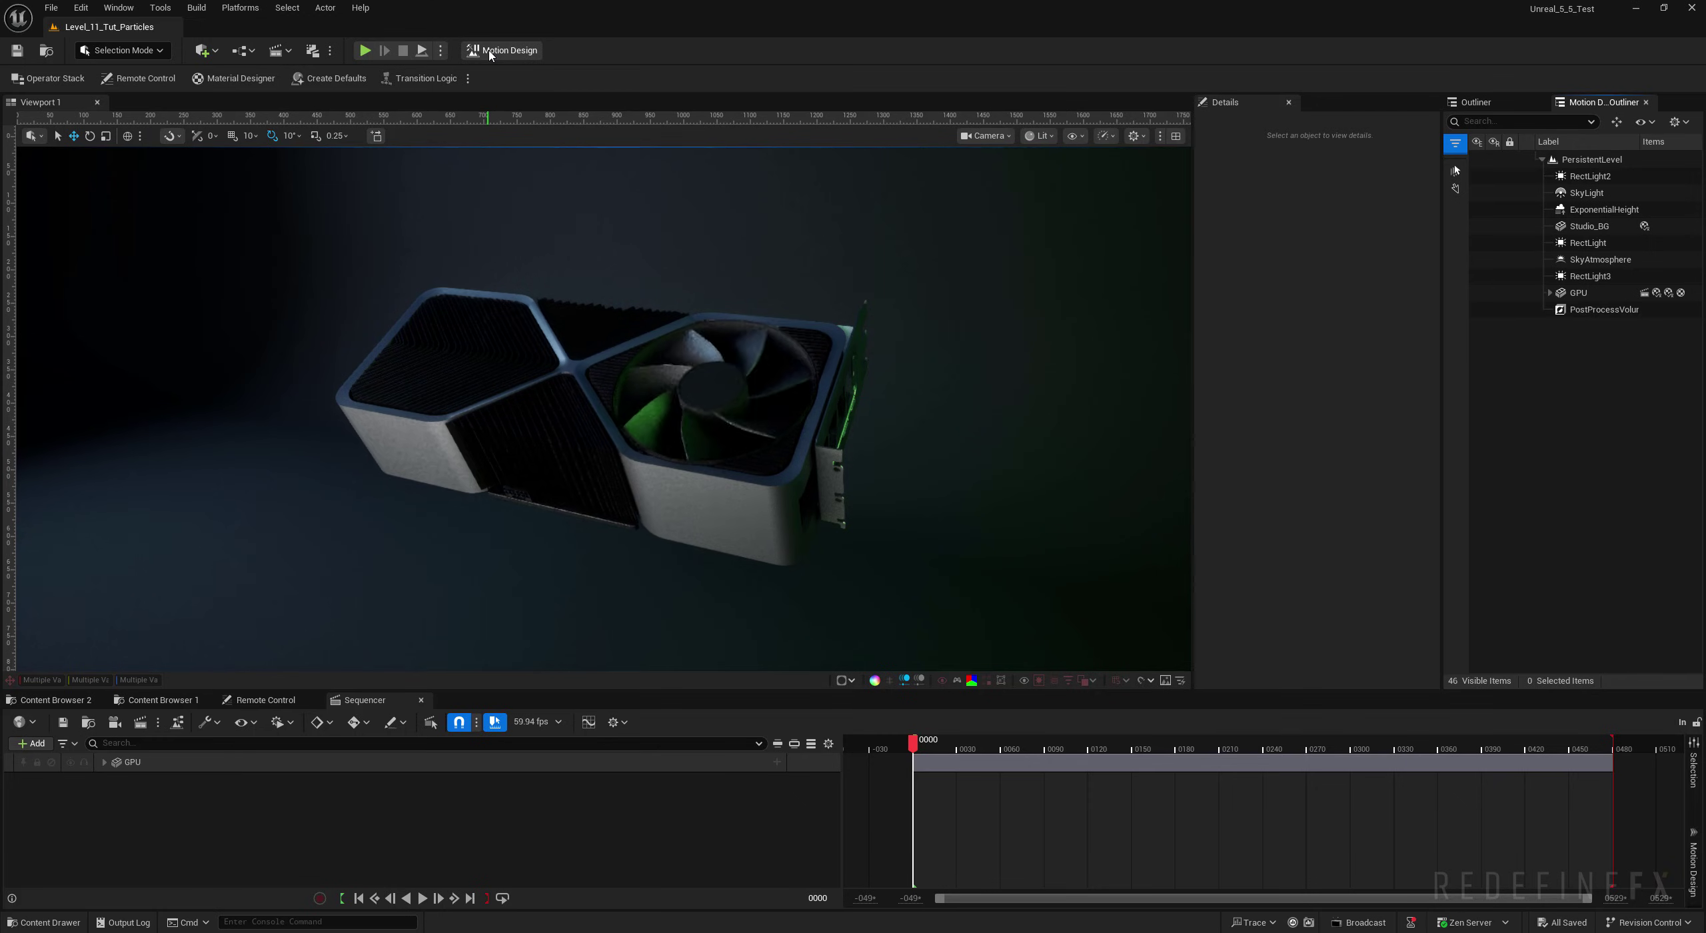
Step: Switch the viewport from the camera to the perspective view and activate Motion Design mode
{"action": "left_click", "coordinate": [986, 136]}
{"action": "left_click", "coordinate": [1017, 247]}
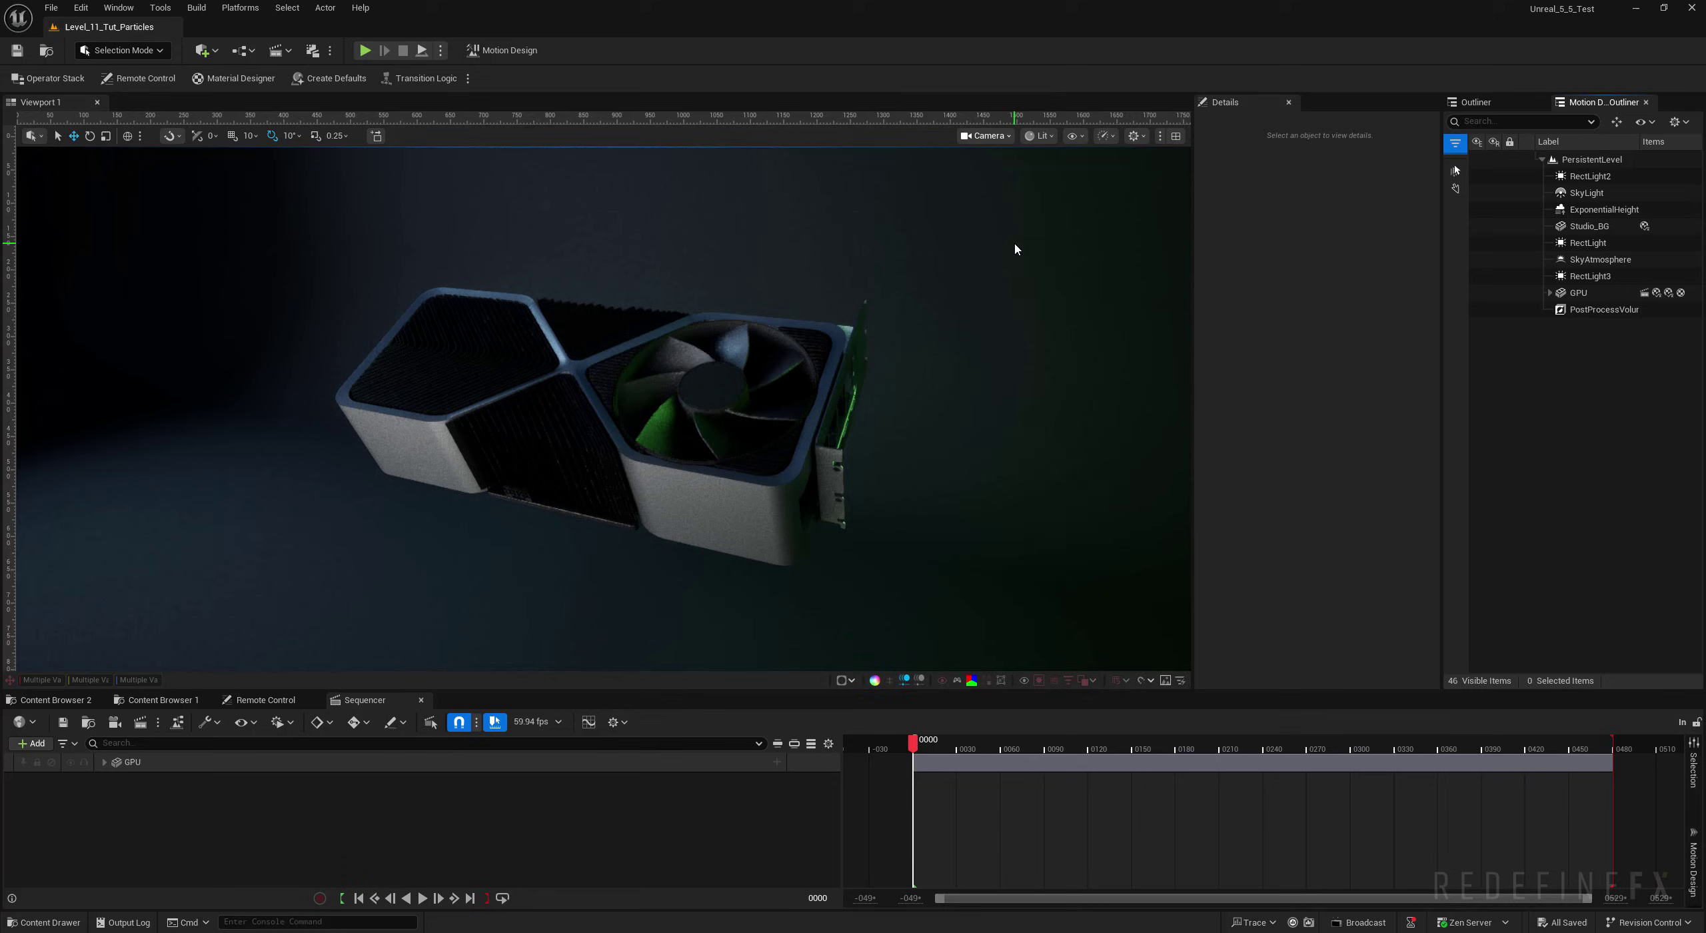
{"action": "left_click", "coordinate": [116, 53]}
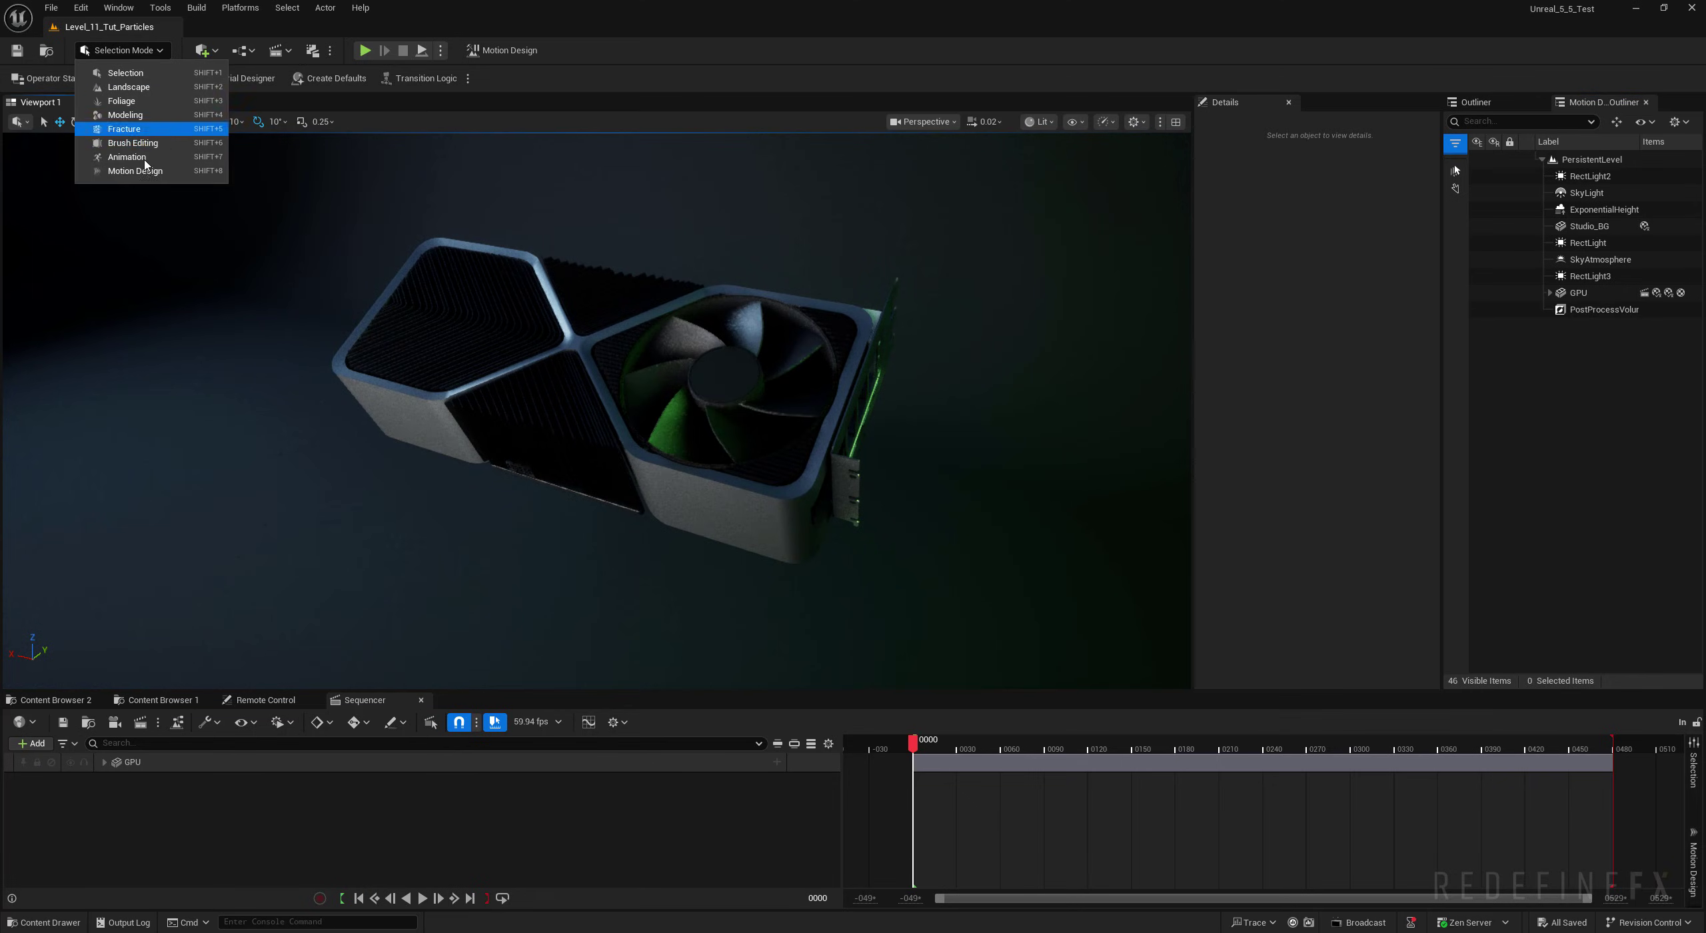
{"action": "left_click", "coordinate": [143, 172]}
Step: Place a Sphere Uniform cloner in the scene below the GPU model
{"action": "left_click", "coordinate": [24, 233]}
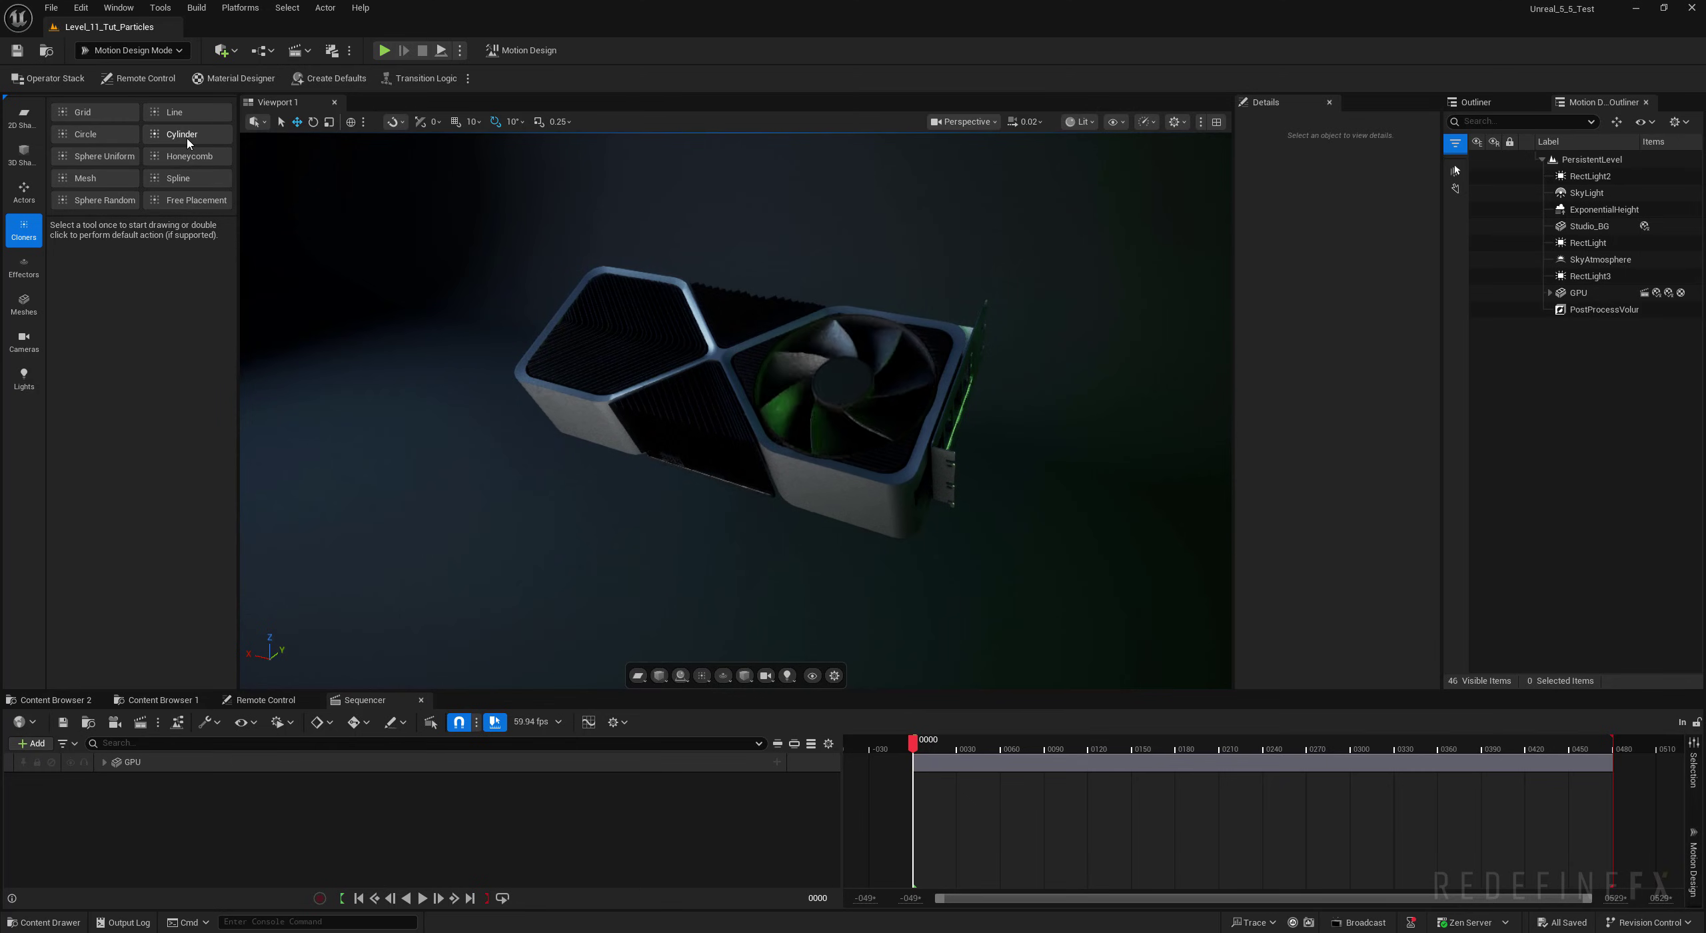
{"action": "left_click", "coordinate": [87, 160]}
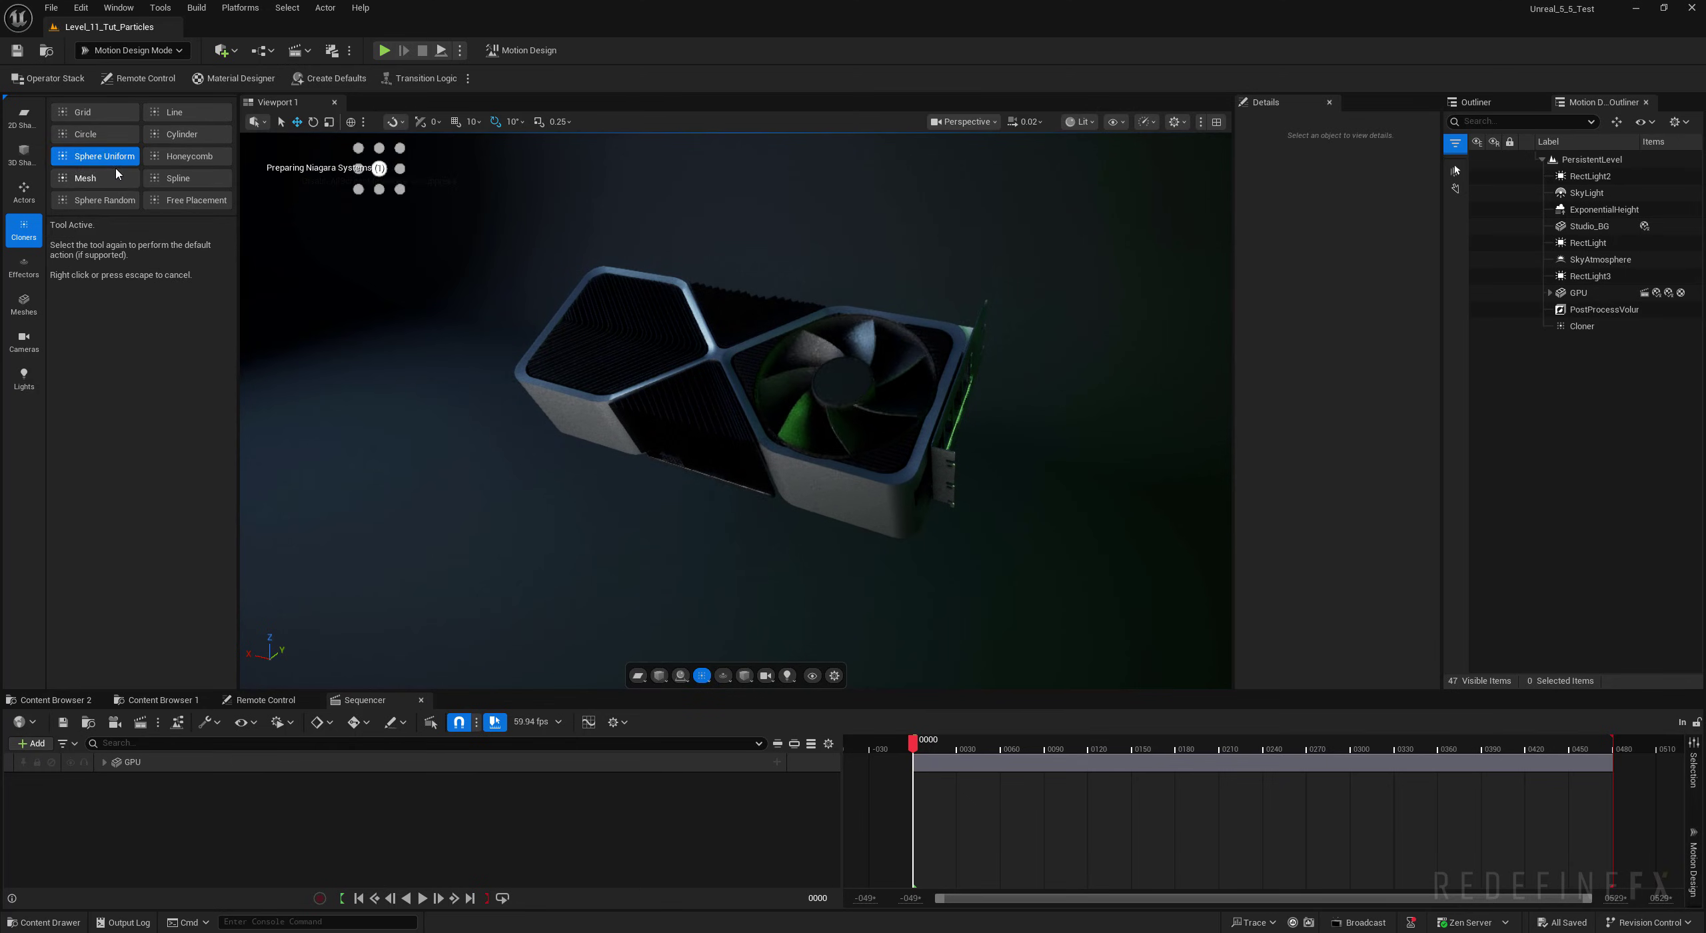
{"action": "left_click", "coordinate": [714, 521]}
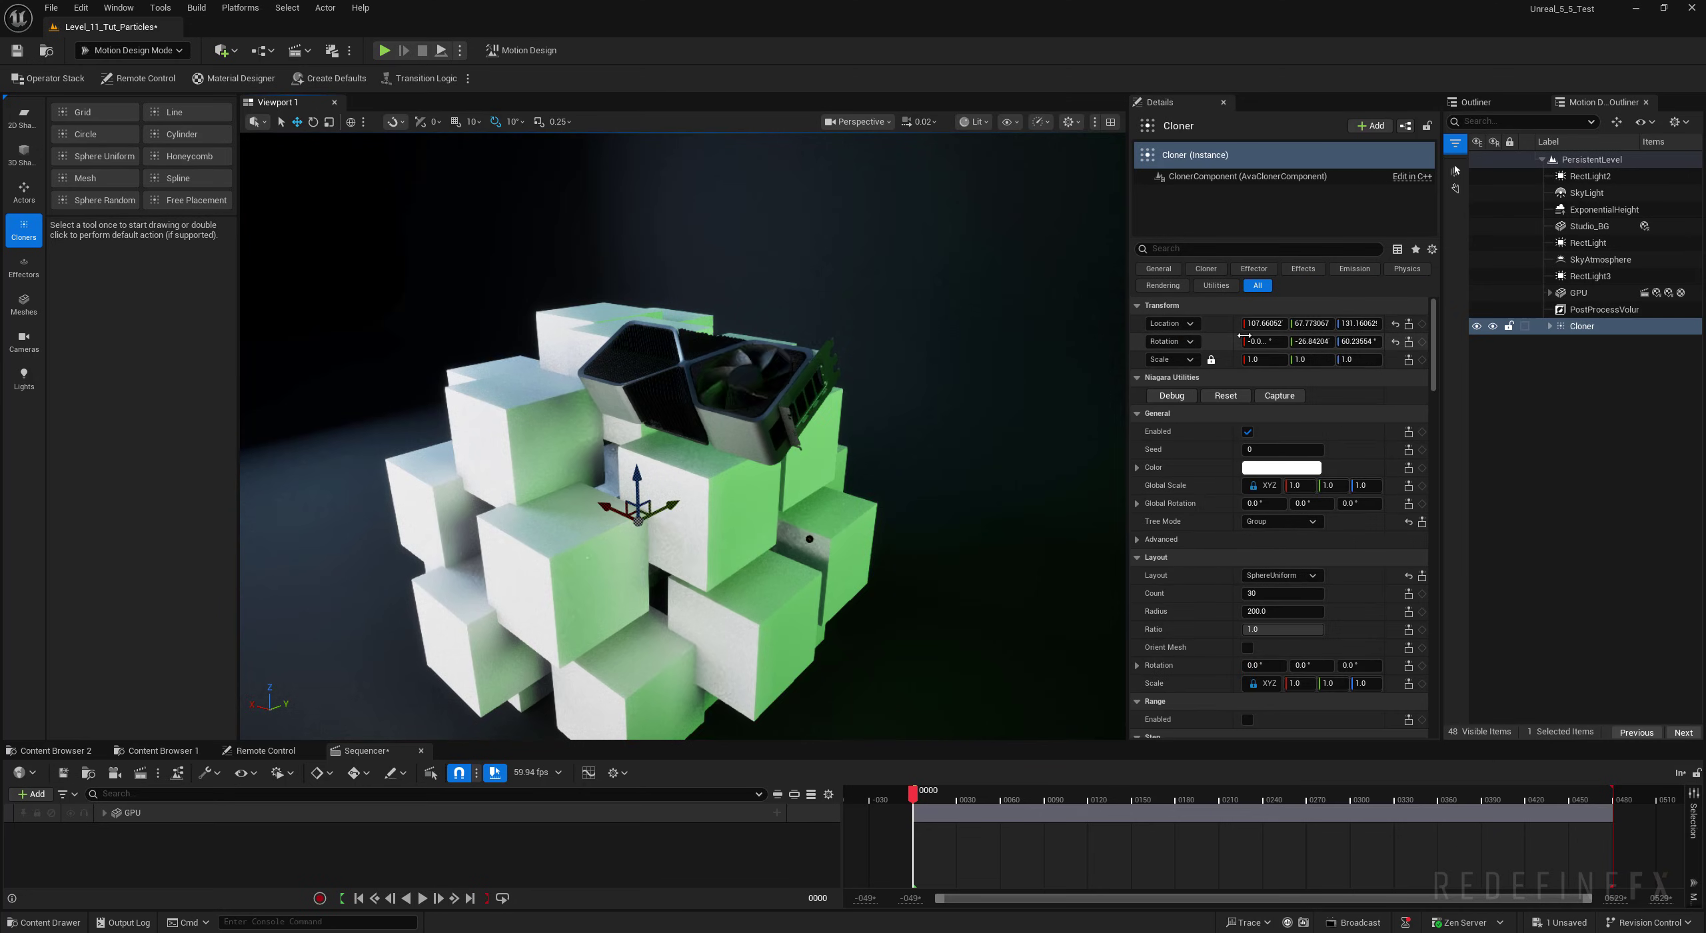
Step: Reset the cloner's rotation to zero and set its layout count to 100
{"action": "left_click", "coordinate": [1396, 342]}
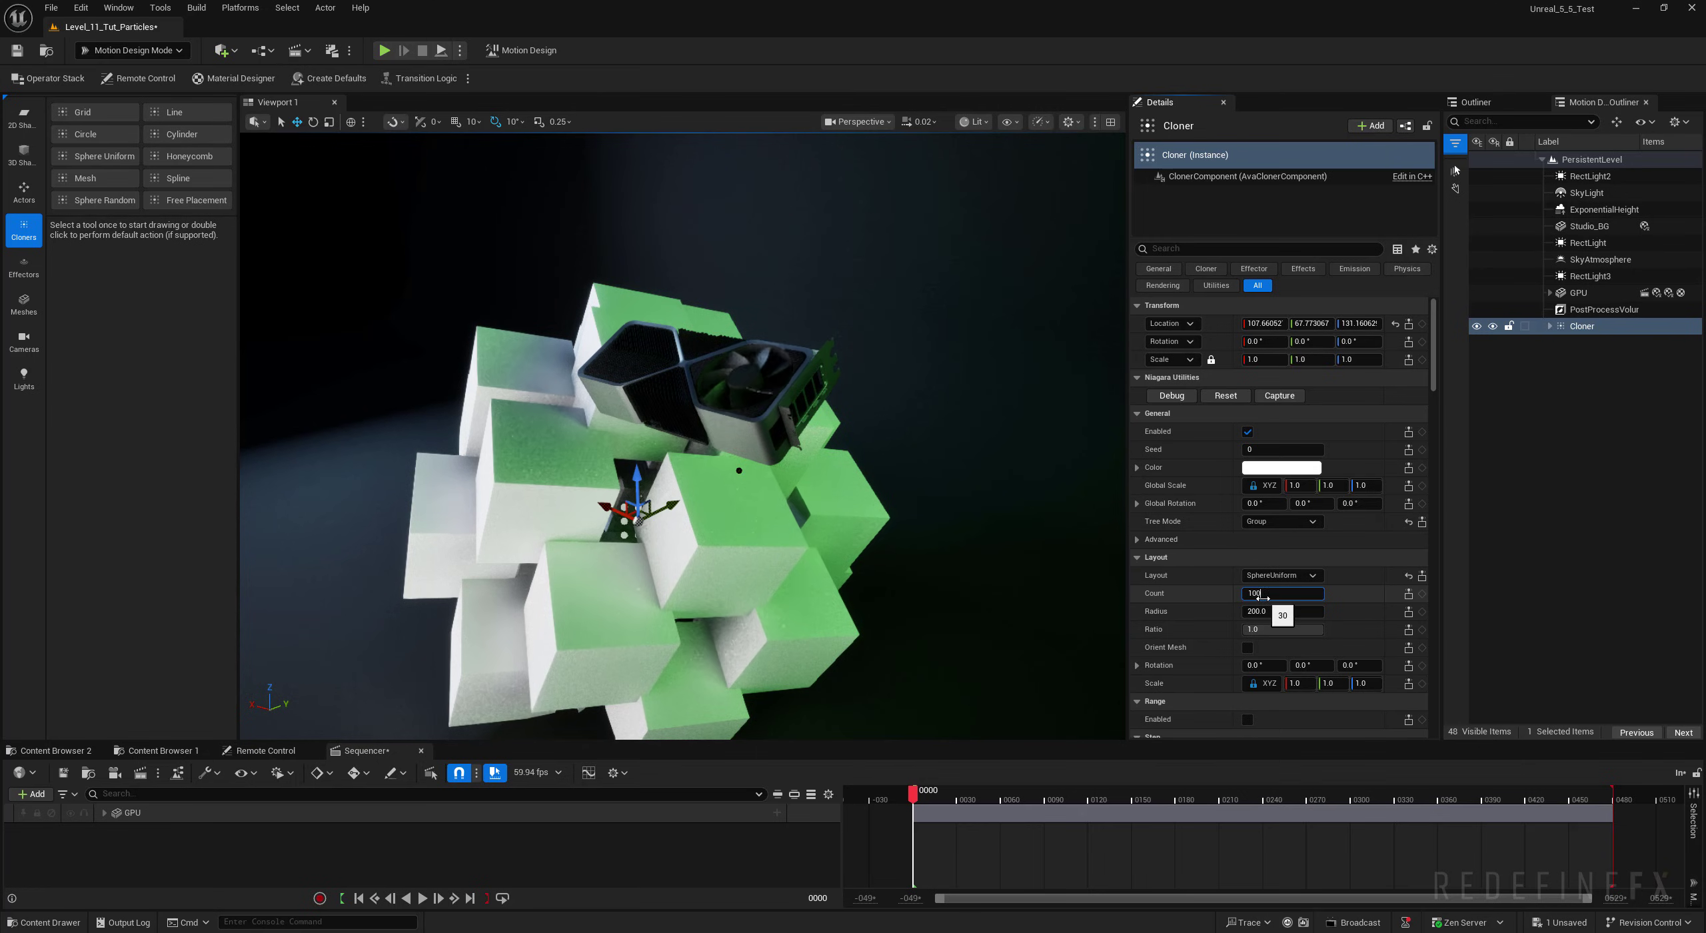
{"action": "key", "text": "Return"}
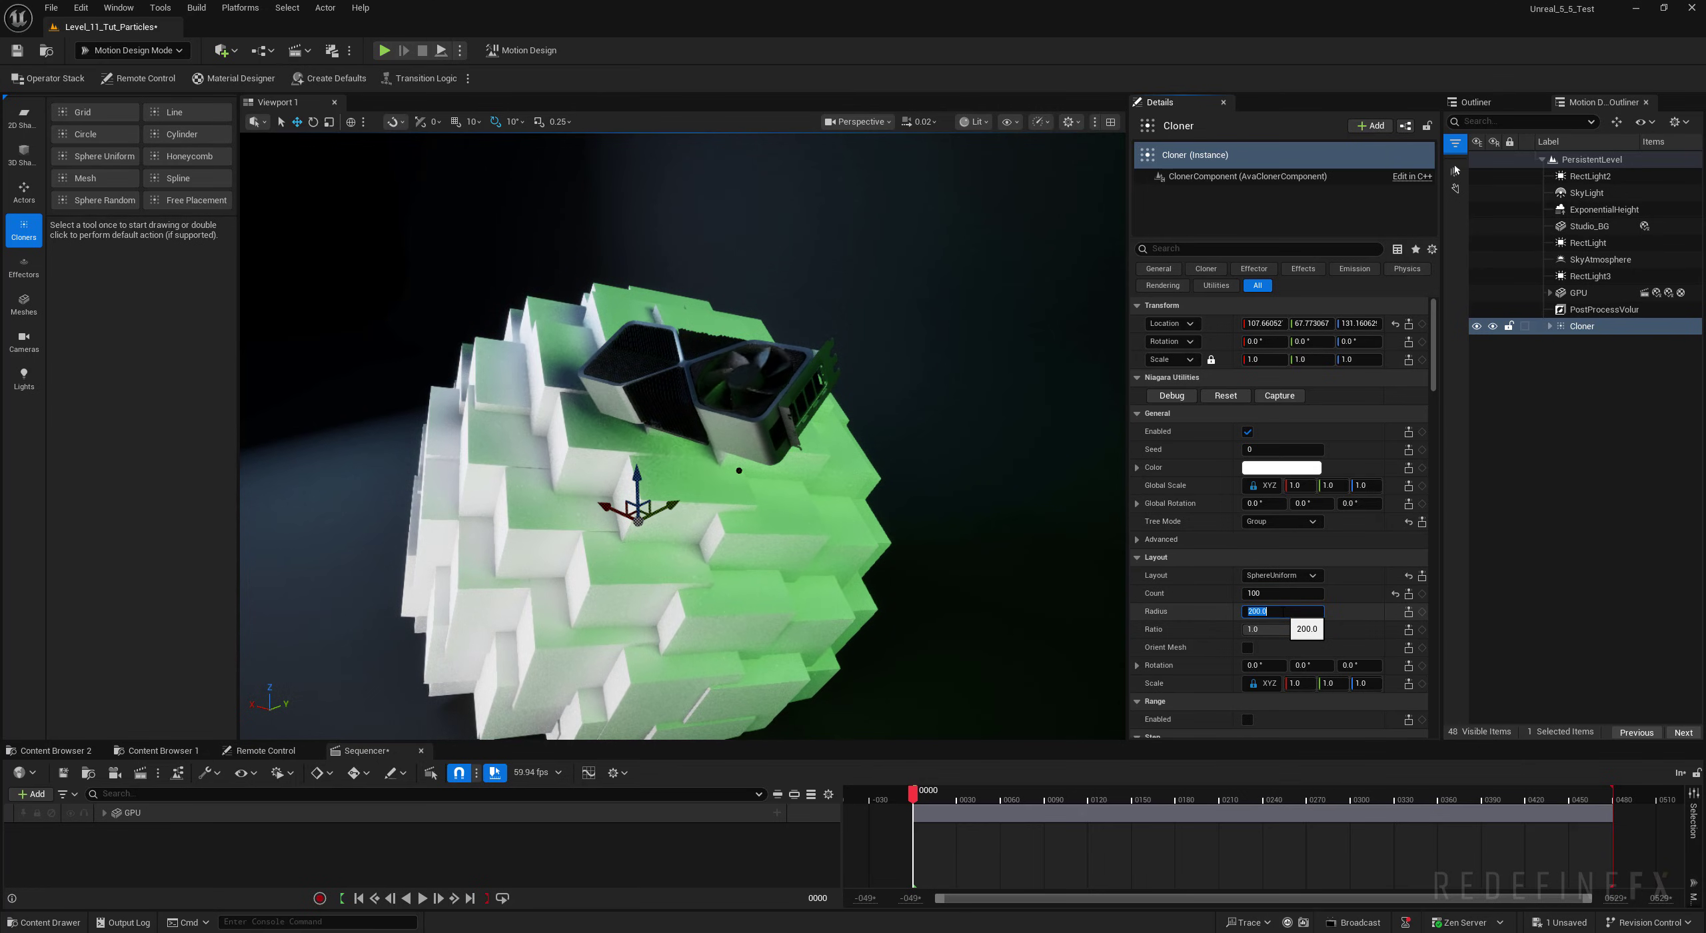
{"action": "scroll", "coordinate": [1284, 611], "scroll_direction": "down", "scroll_amount": 2}
{"action": "right_click_drag", "start_coordinate": [1026, 397], "coordinate": [1000, 421]}
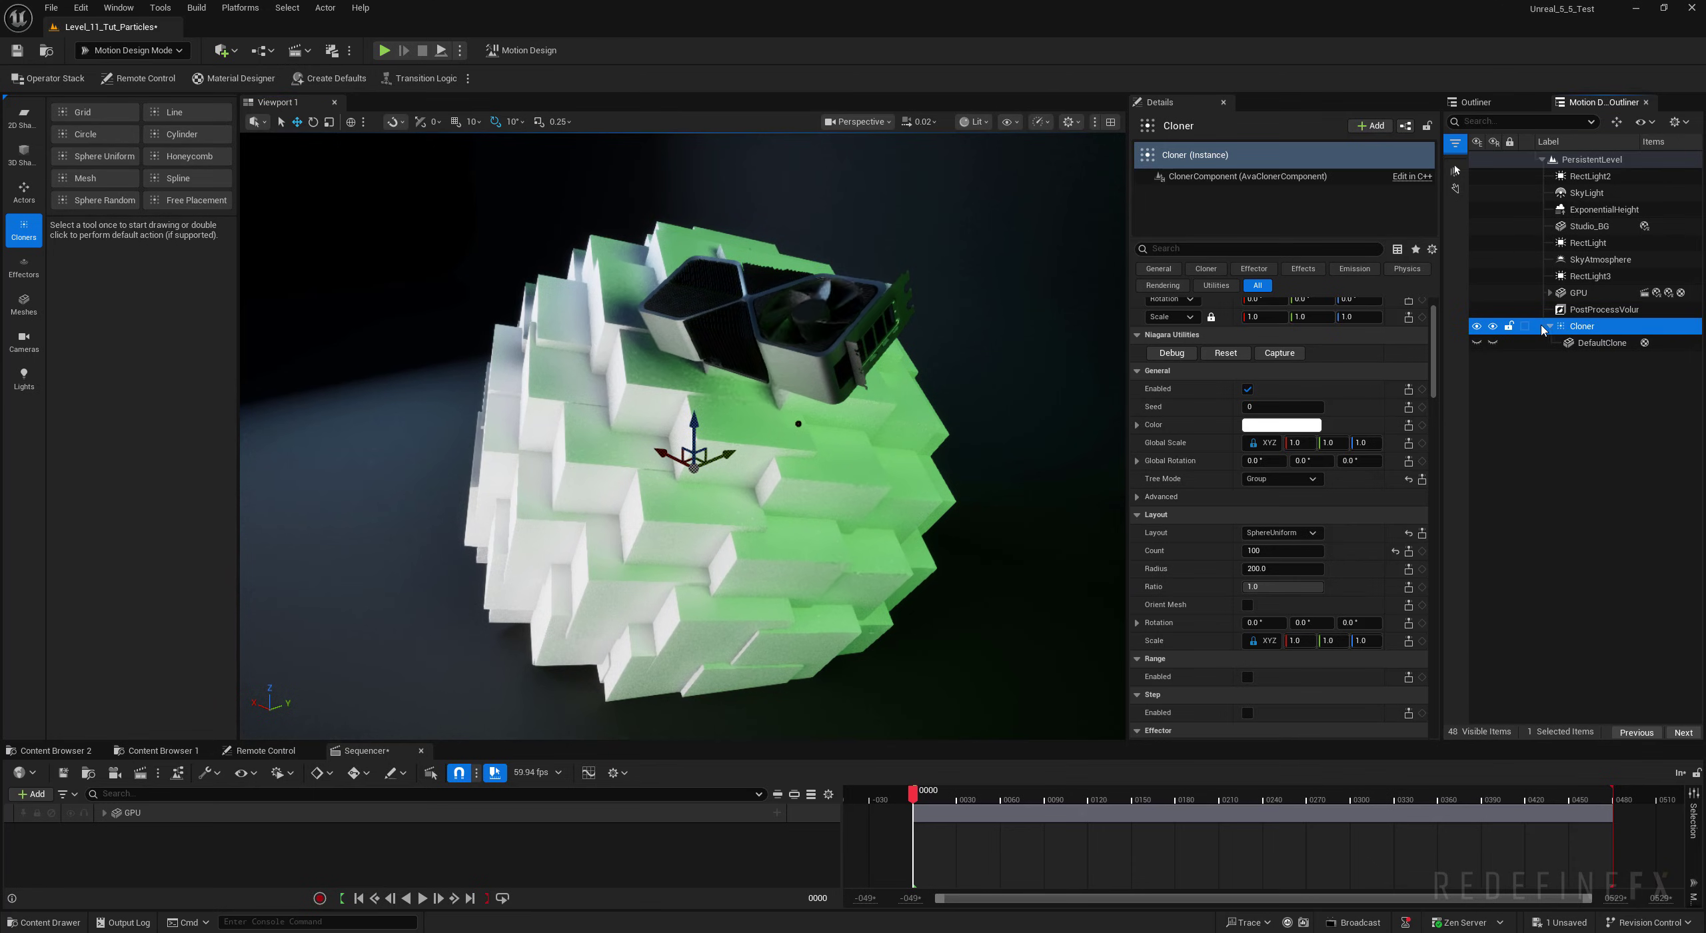
Step: Delete the DefaultClone cube nested under the cloner
{"action": "left_click", "coordinate": [1576, 344]}
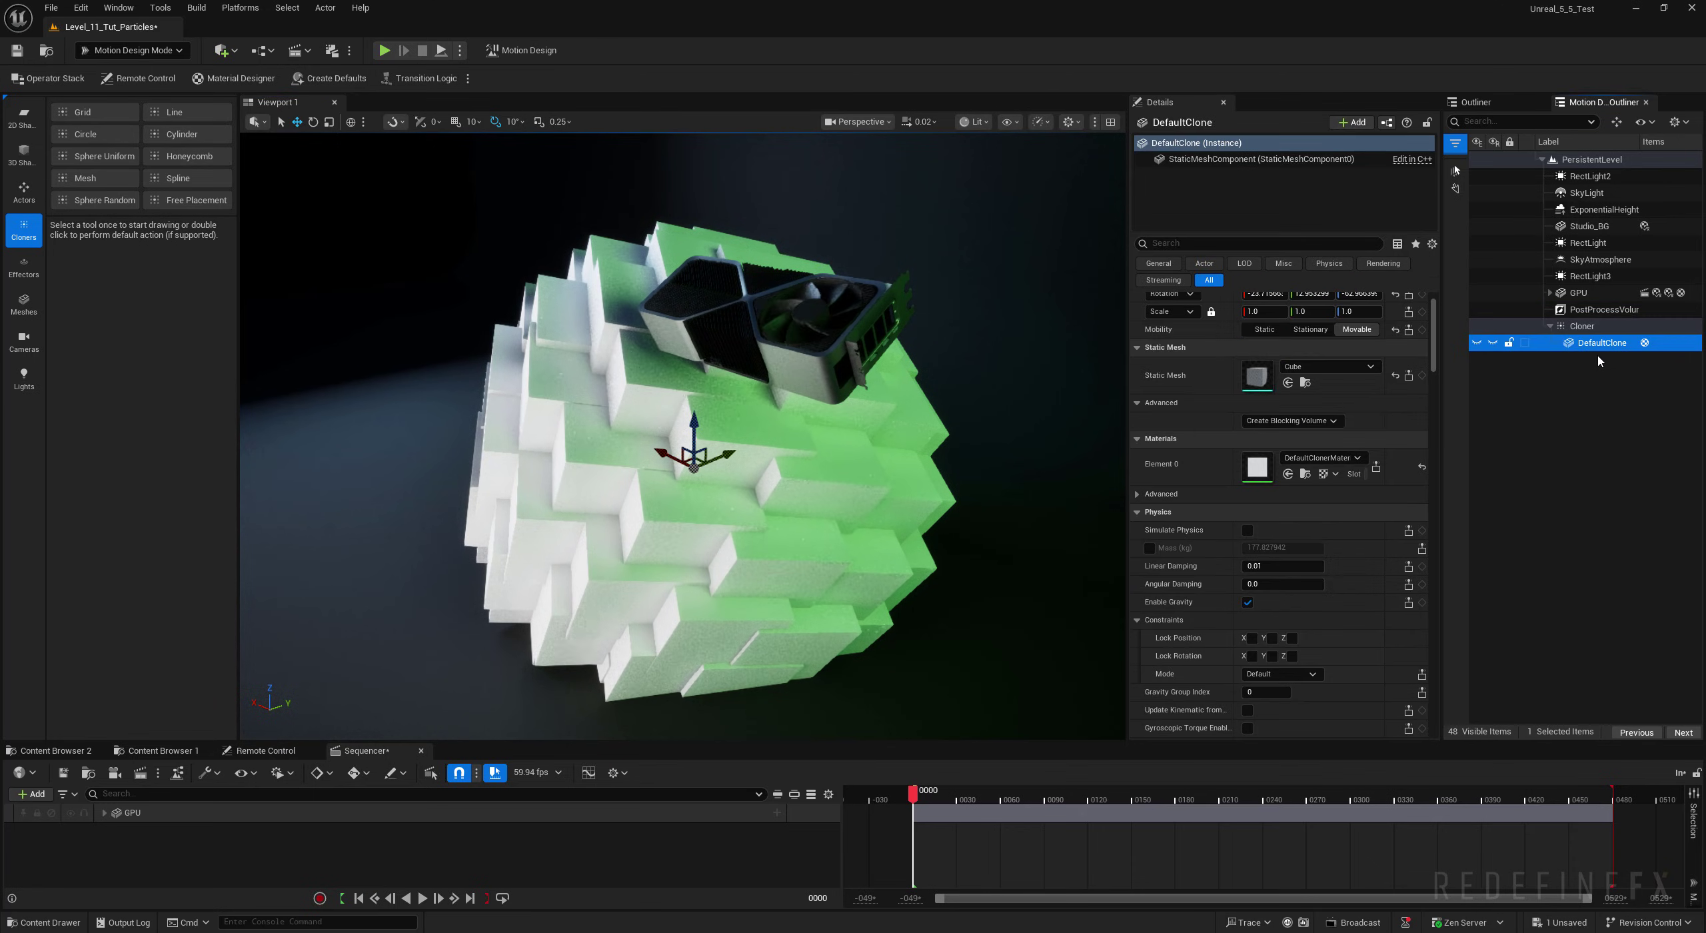
{"action": "left_click", "coordinate": [1600, 362]}
{"action": "left_click", "coordinate": [1595, 346]}
{"action": "key", "text": "Delete"}
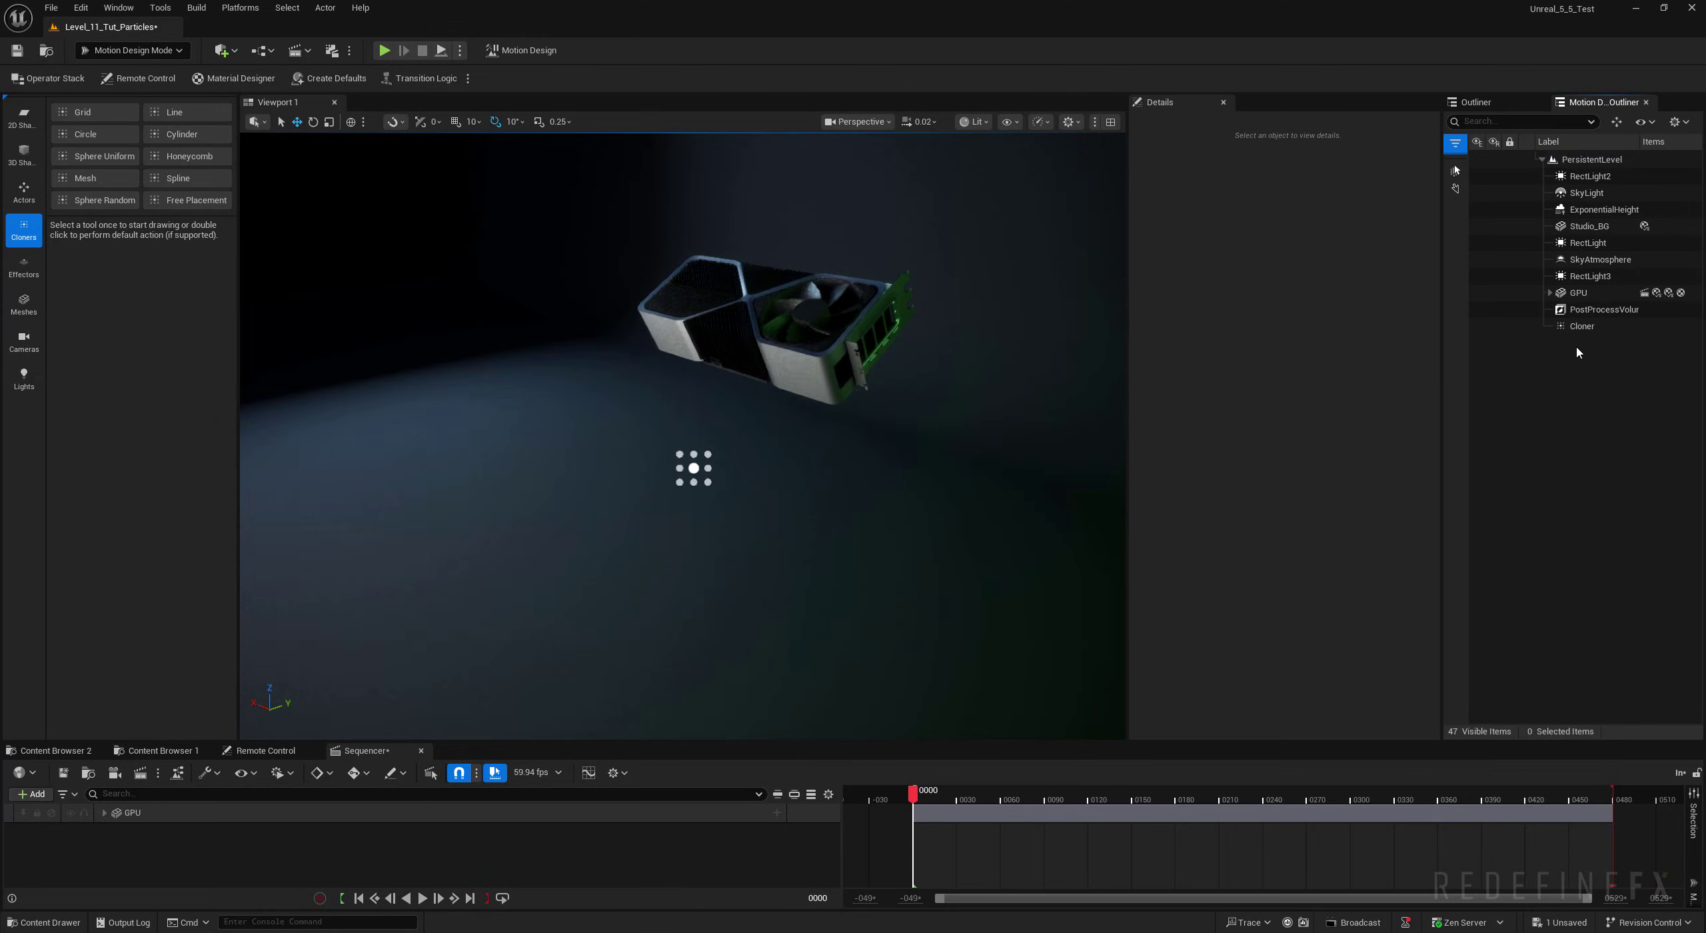
Step: Add a sphere shape scaled uniformly to 0.2, make it Movable, and nest it under the cloner
{"action": "left_click", "coordinate": [226, 51]}
{"action": "mouse_move", "coordinate": [279, 208]}
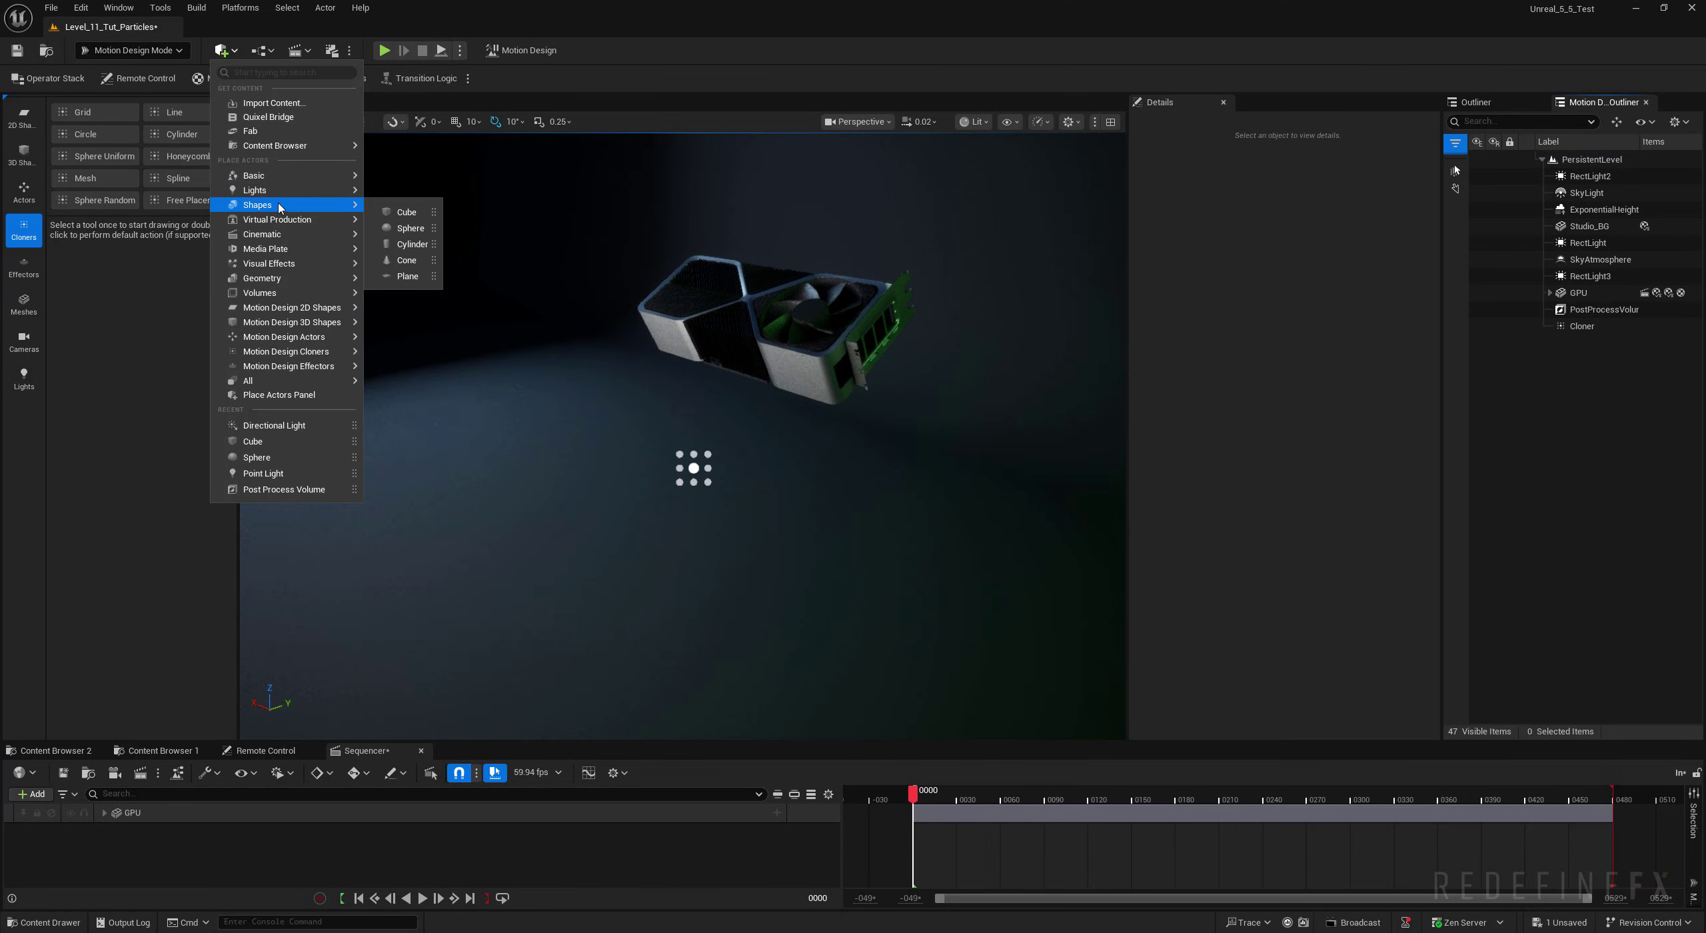
{"action": "left_click", "coordinate": [411, 227]}
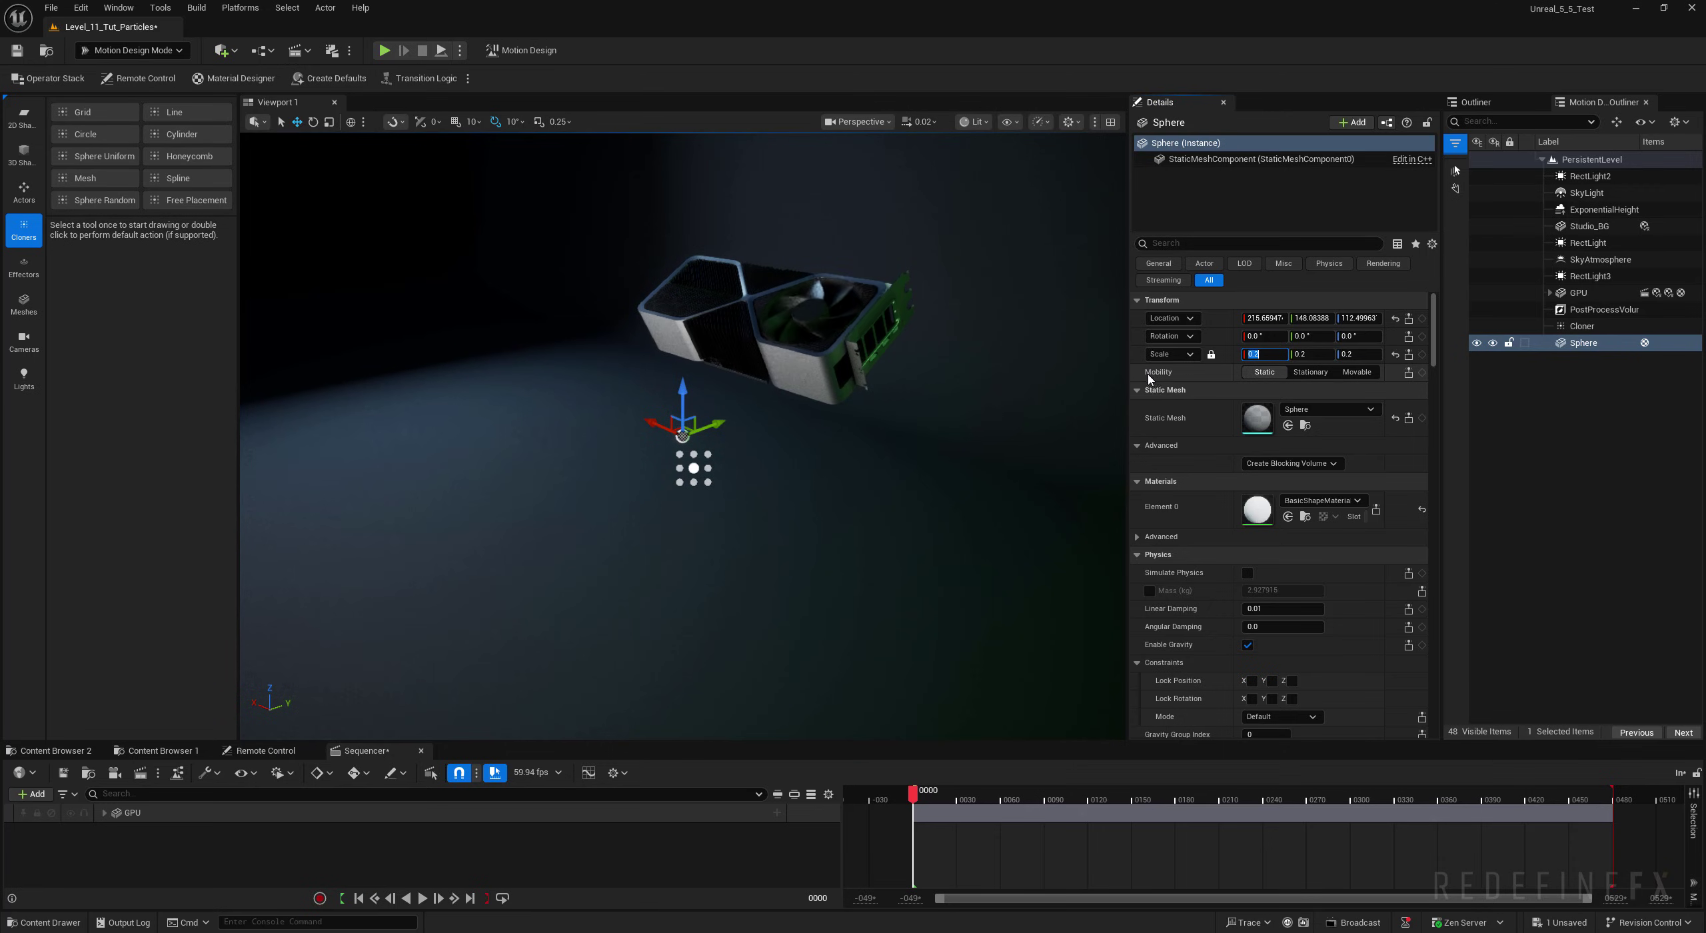
{"action": "left_click", "coordinate": [1360, 373]}
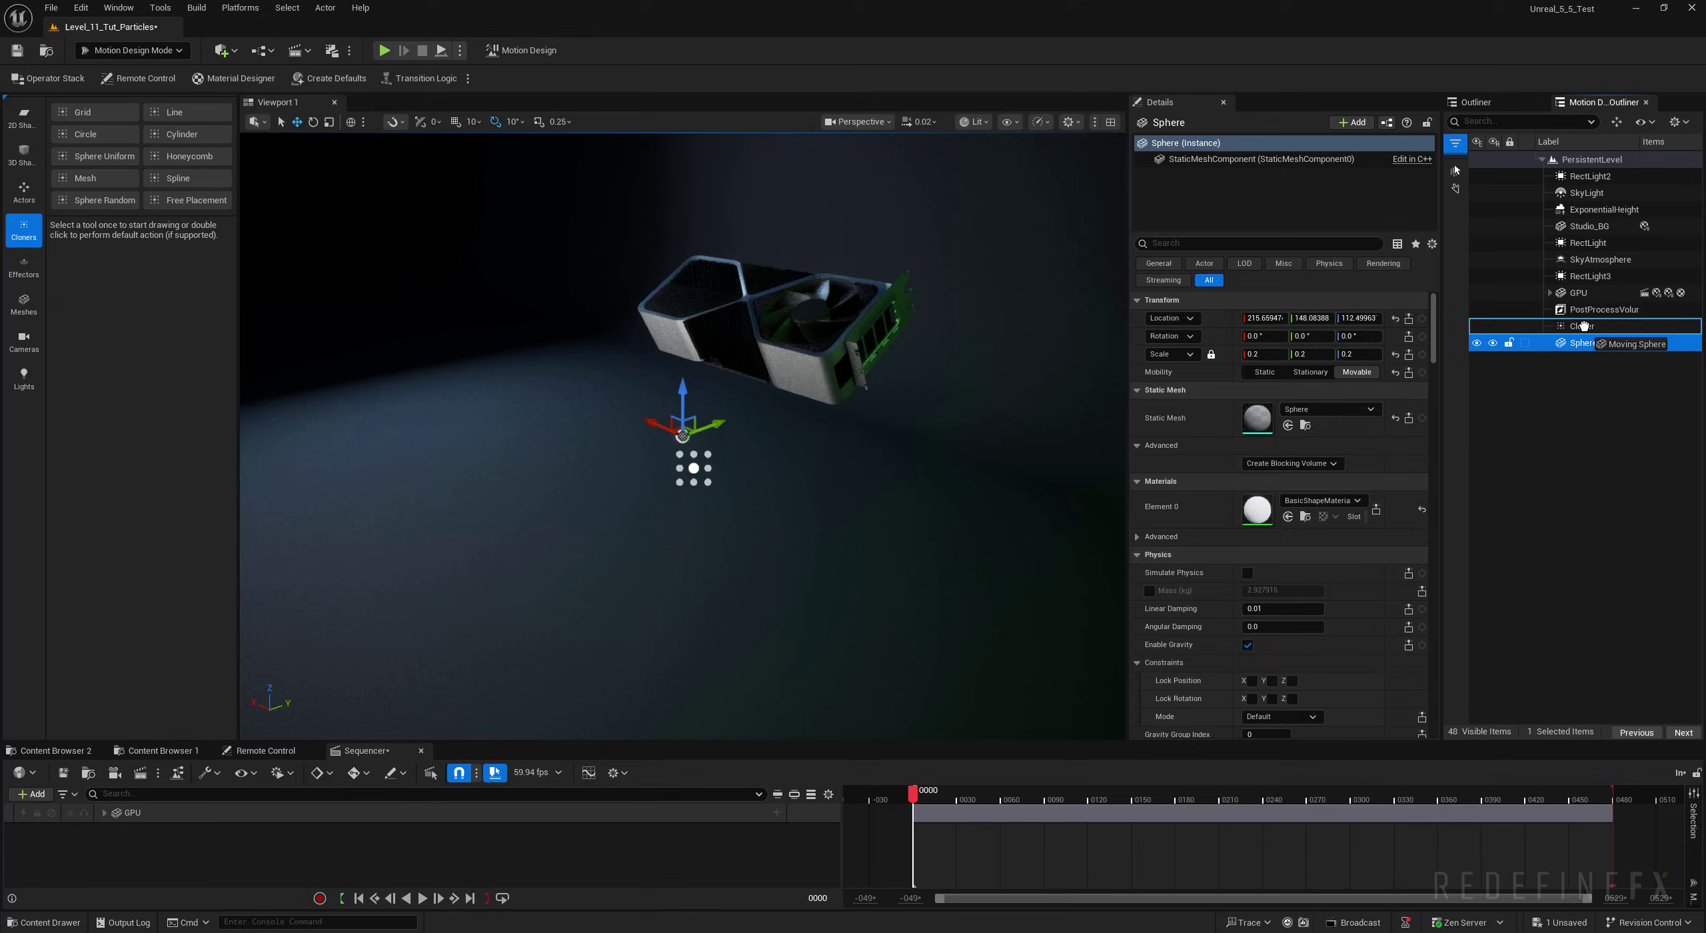
{"action": "mouse_move", "coordinate": [732, 287]}
{"action": "left_mouse_down", "text": "alt"}
{"action": "mouse_move", "coordinate": [721, 268]}
{"action": "mouse_move", "coordinate": [732, 287]}
{"action": "left_mouse_up", "text": "alt"}
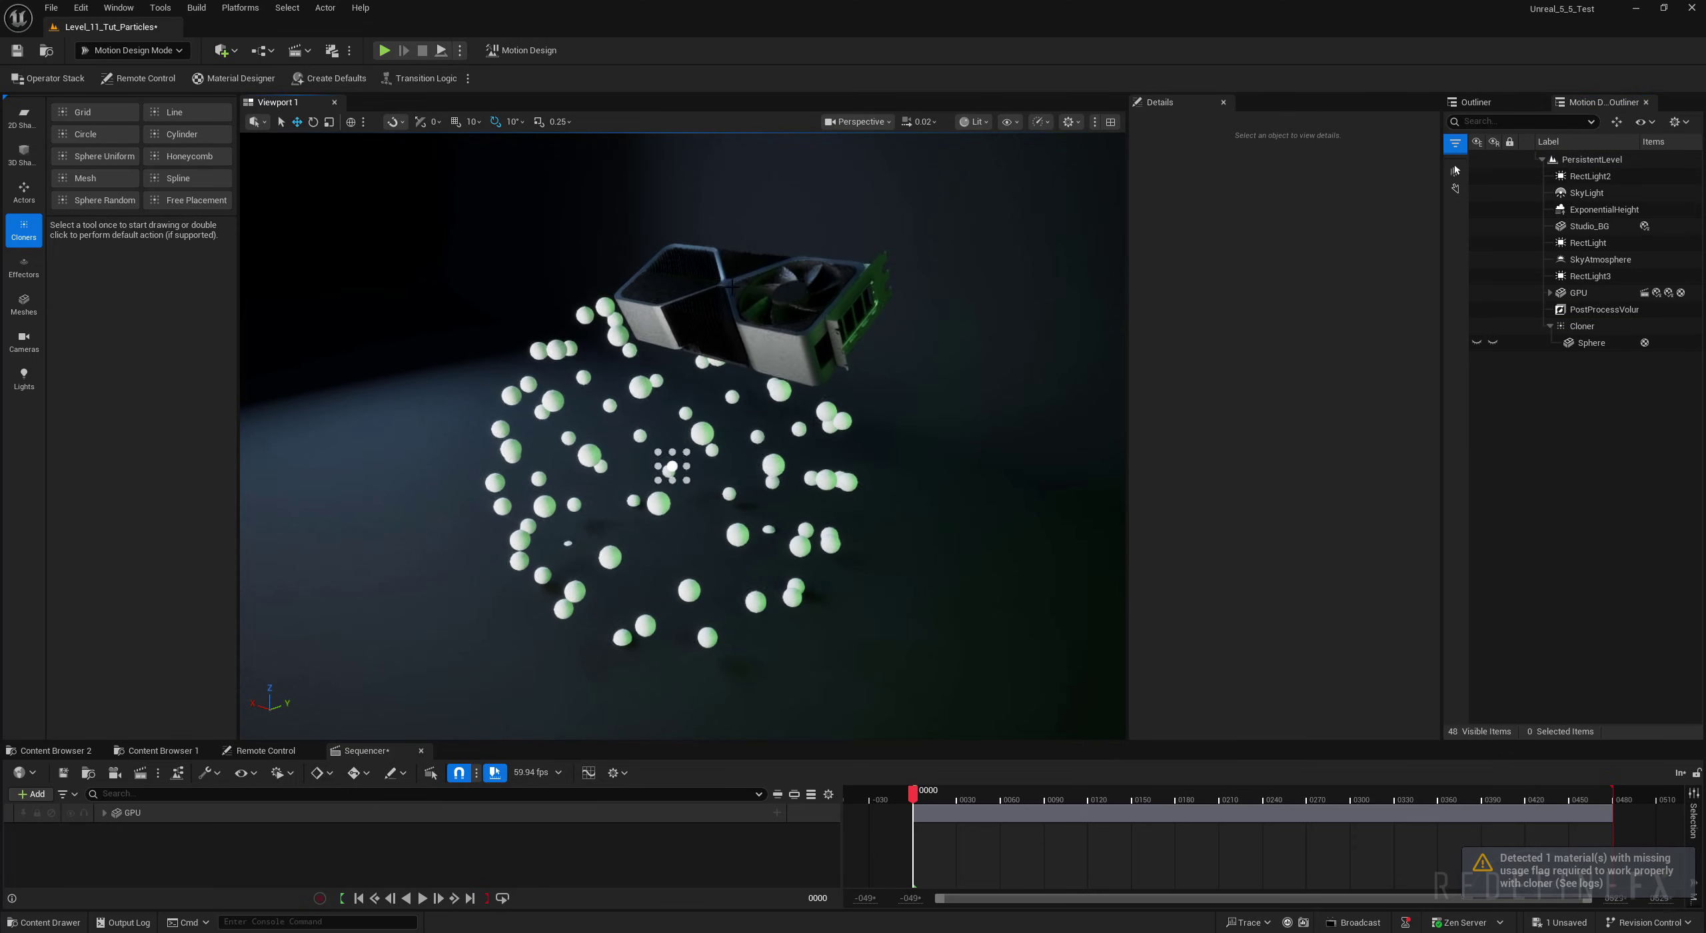
Step: Copy the GPU's location and paste it onto the cloner so both share the same centre
{"action": "left_click", "coordinate": [1568, 298]}
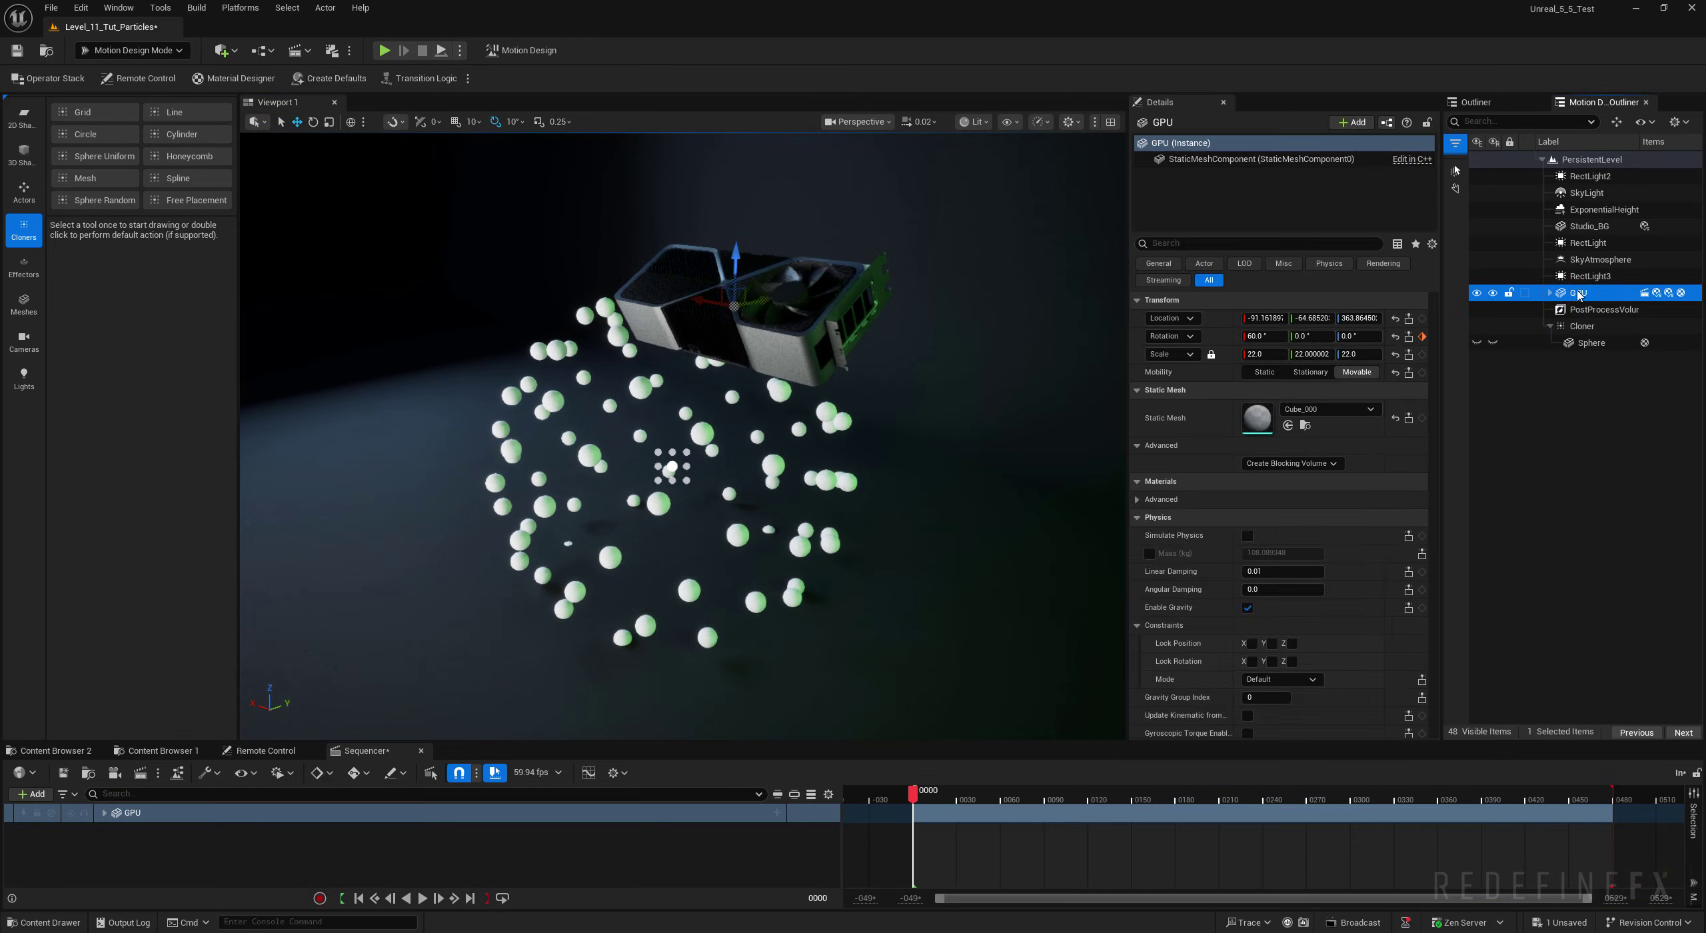
{"action": "right_click", "coordinate": [1213, 321]}
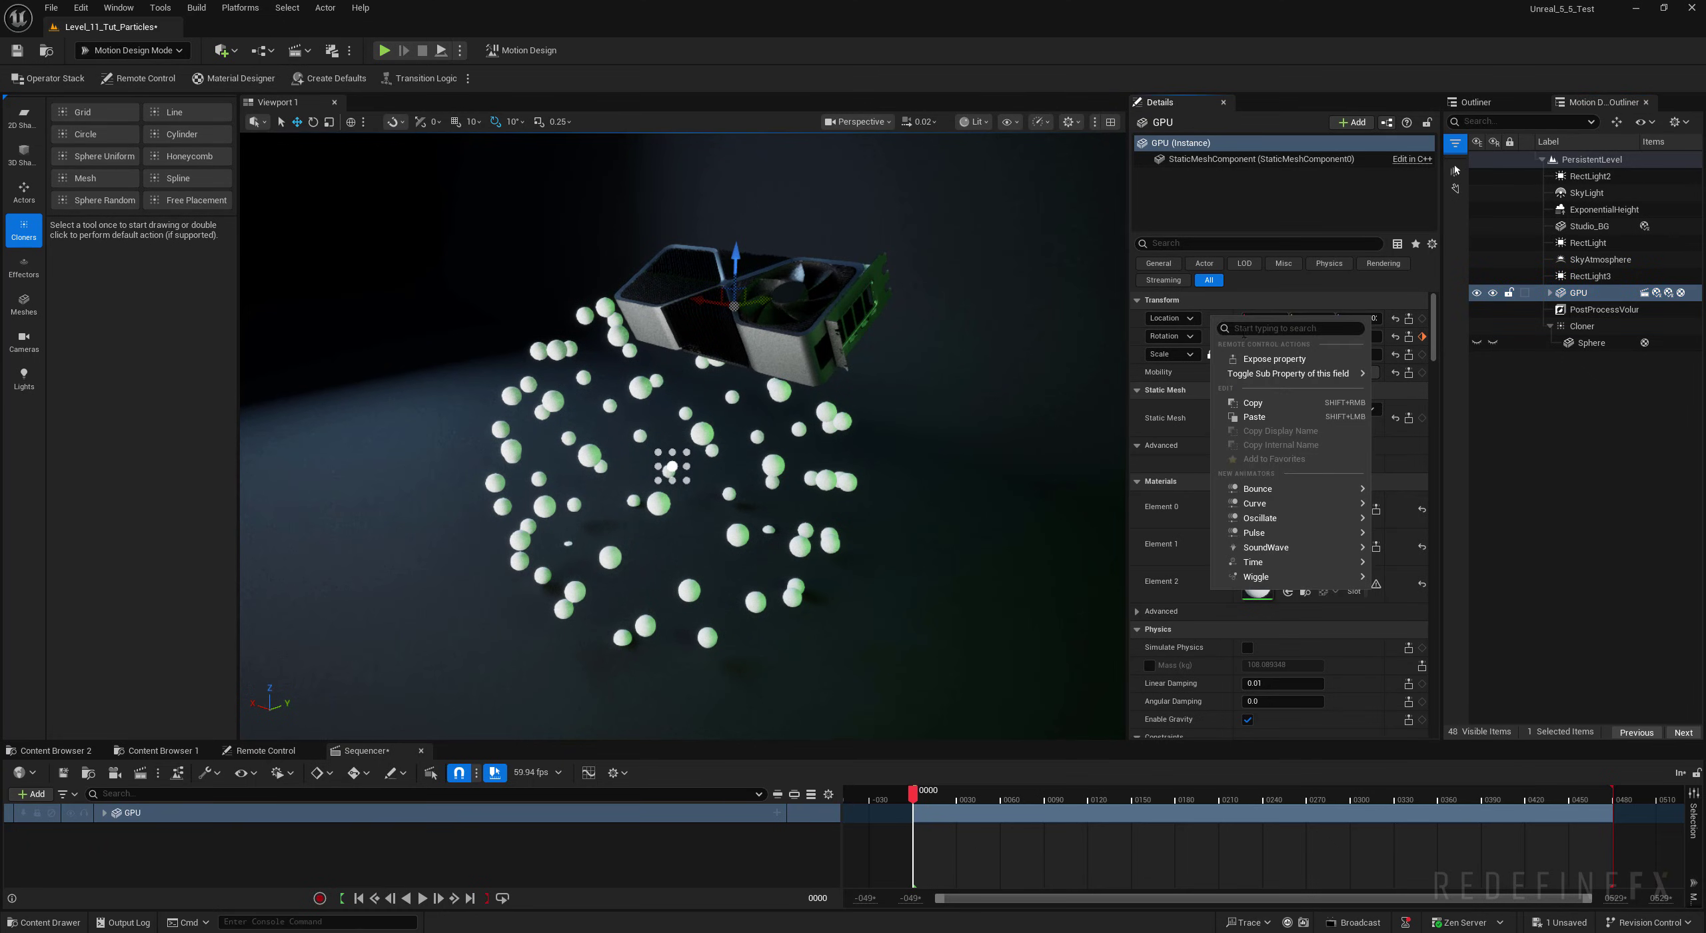
{"action": "left_click", "coordinate": [1252, 403]}
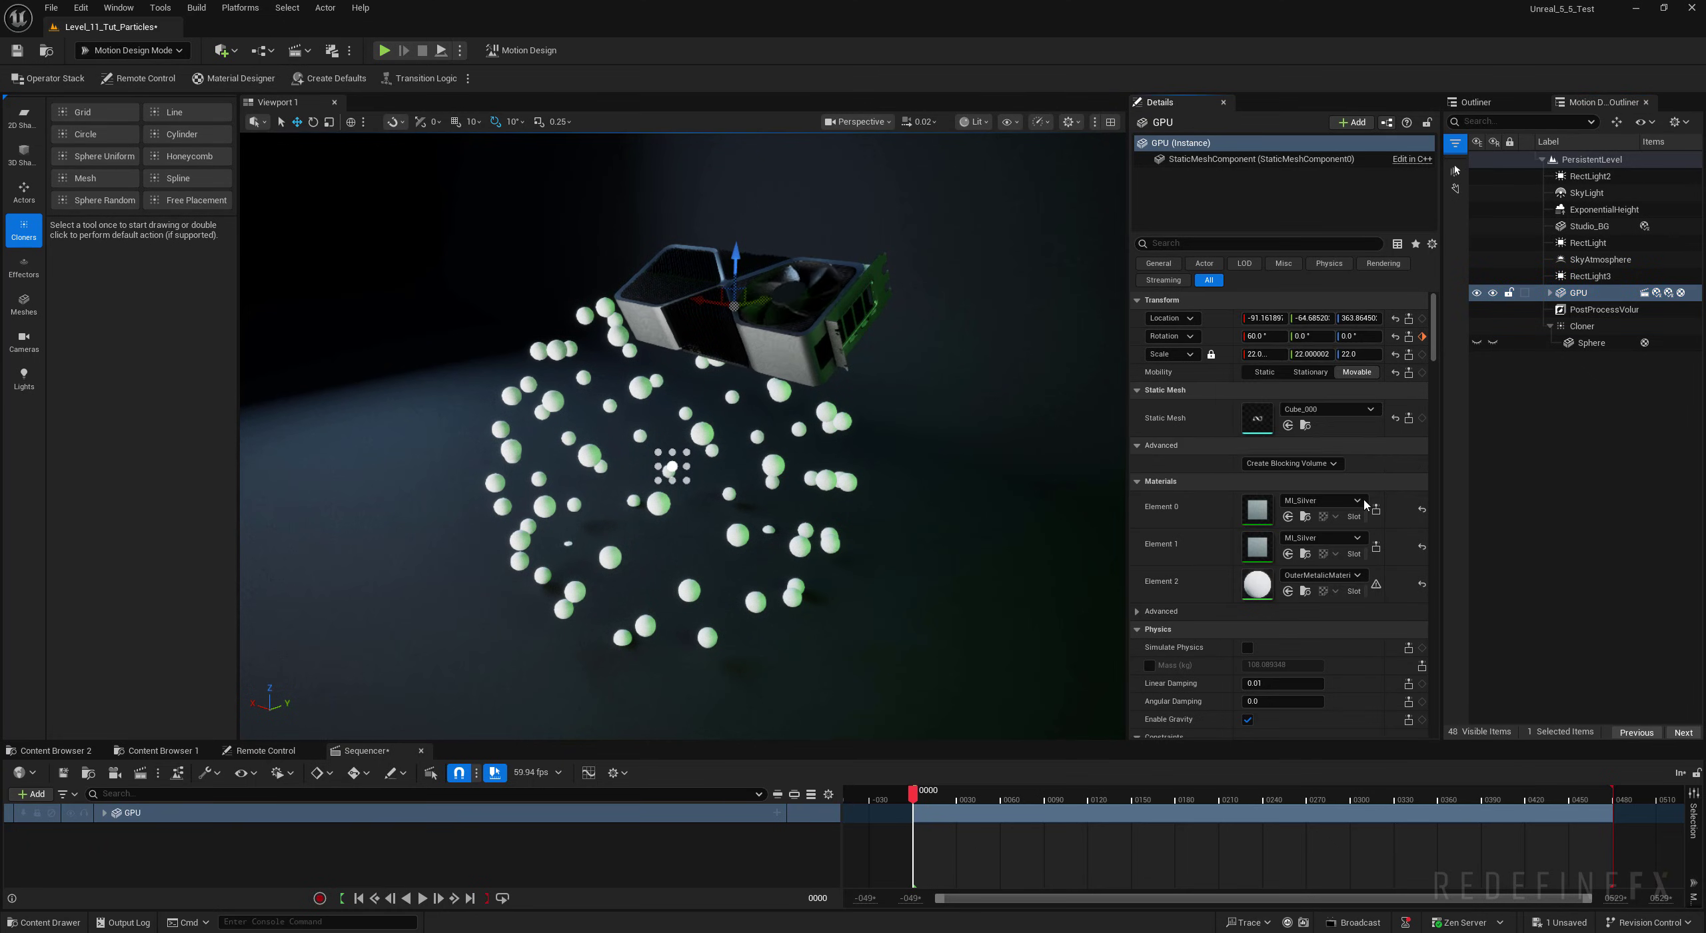
{"action": "left_click", "coordinate": [1581, 327]}
{"action": "right_click", "coordinate": [1214, 331]}
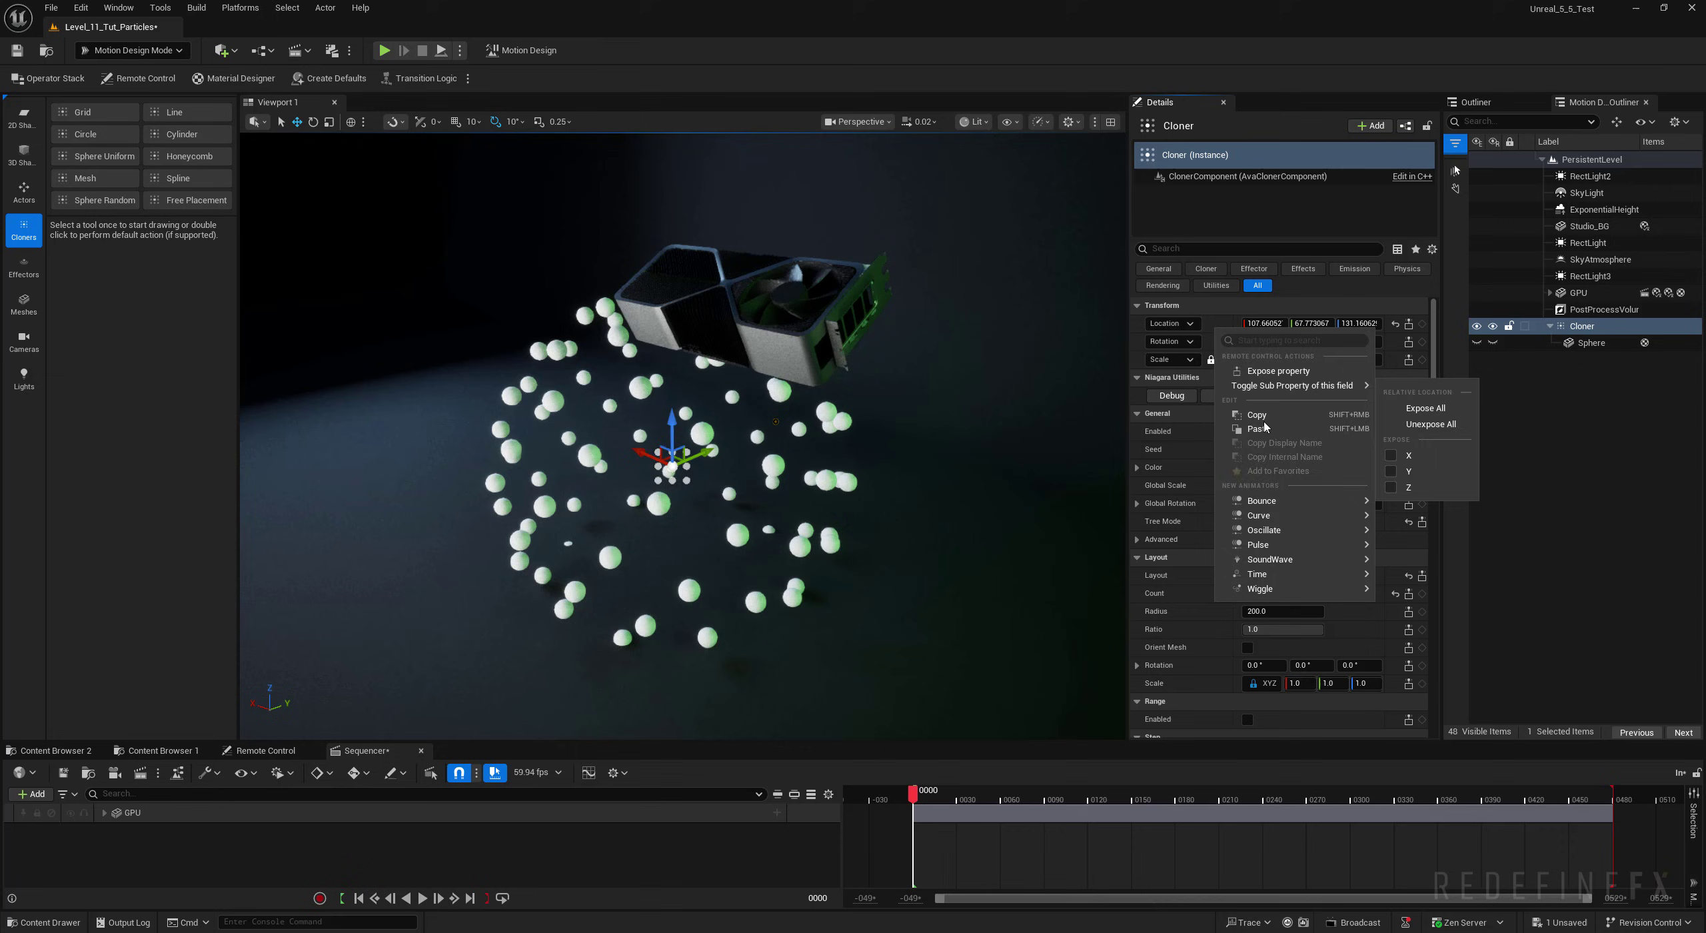
{"action": "left_click", "coordinate": [1266, 435]}
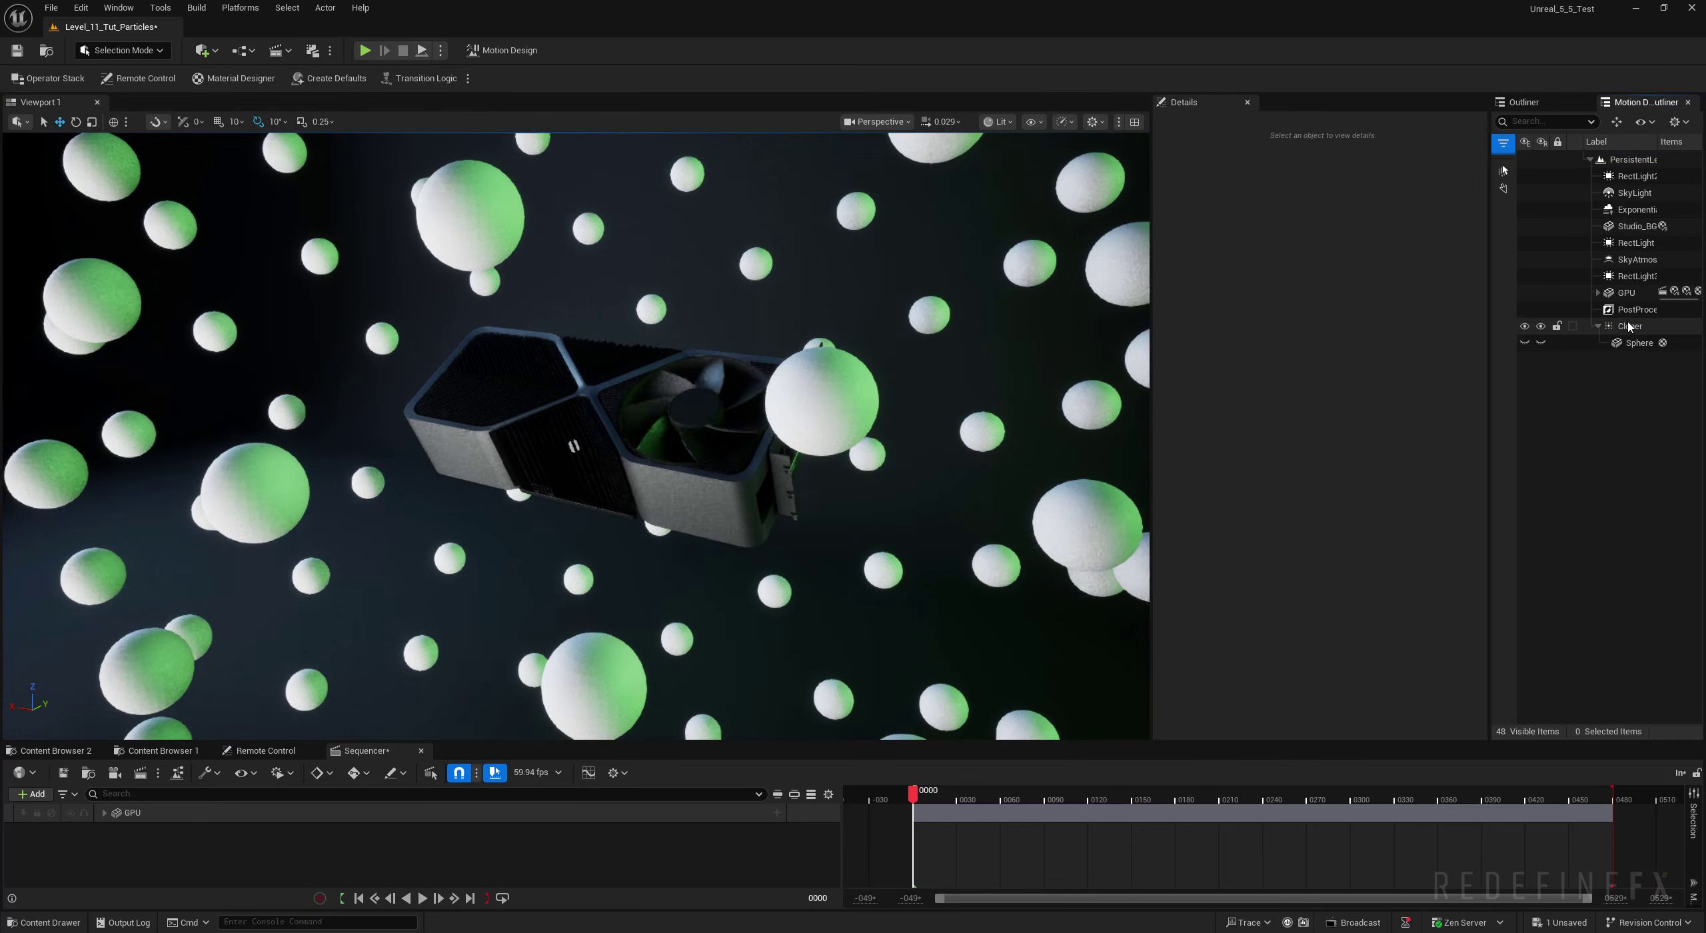
Step: Create a linked effector for the cloner and enlarge its inner radius to about 365 and outer radius to about 390
{"action": "left_click", "coordinate": [1629, 327]}
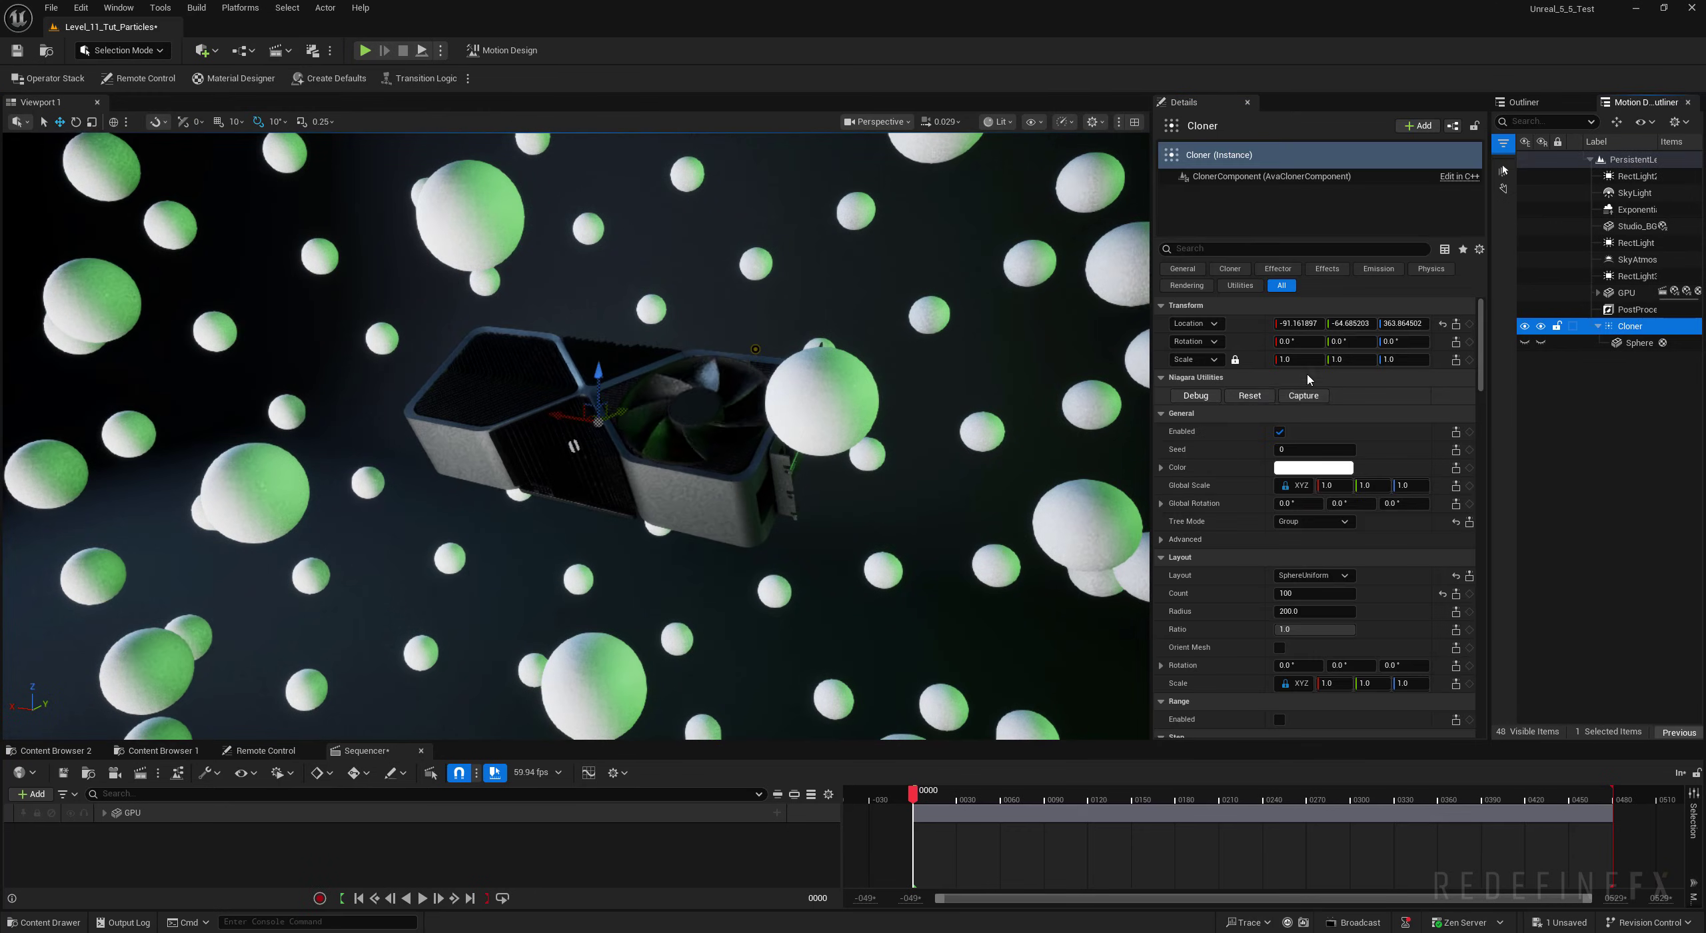
{"action": "left_click", "coordinate": [1269, 274]}
{"action": "left_click", "coordinate": [1197, 342]}
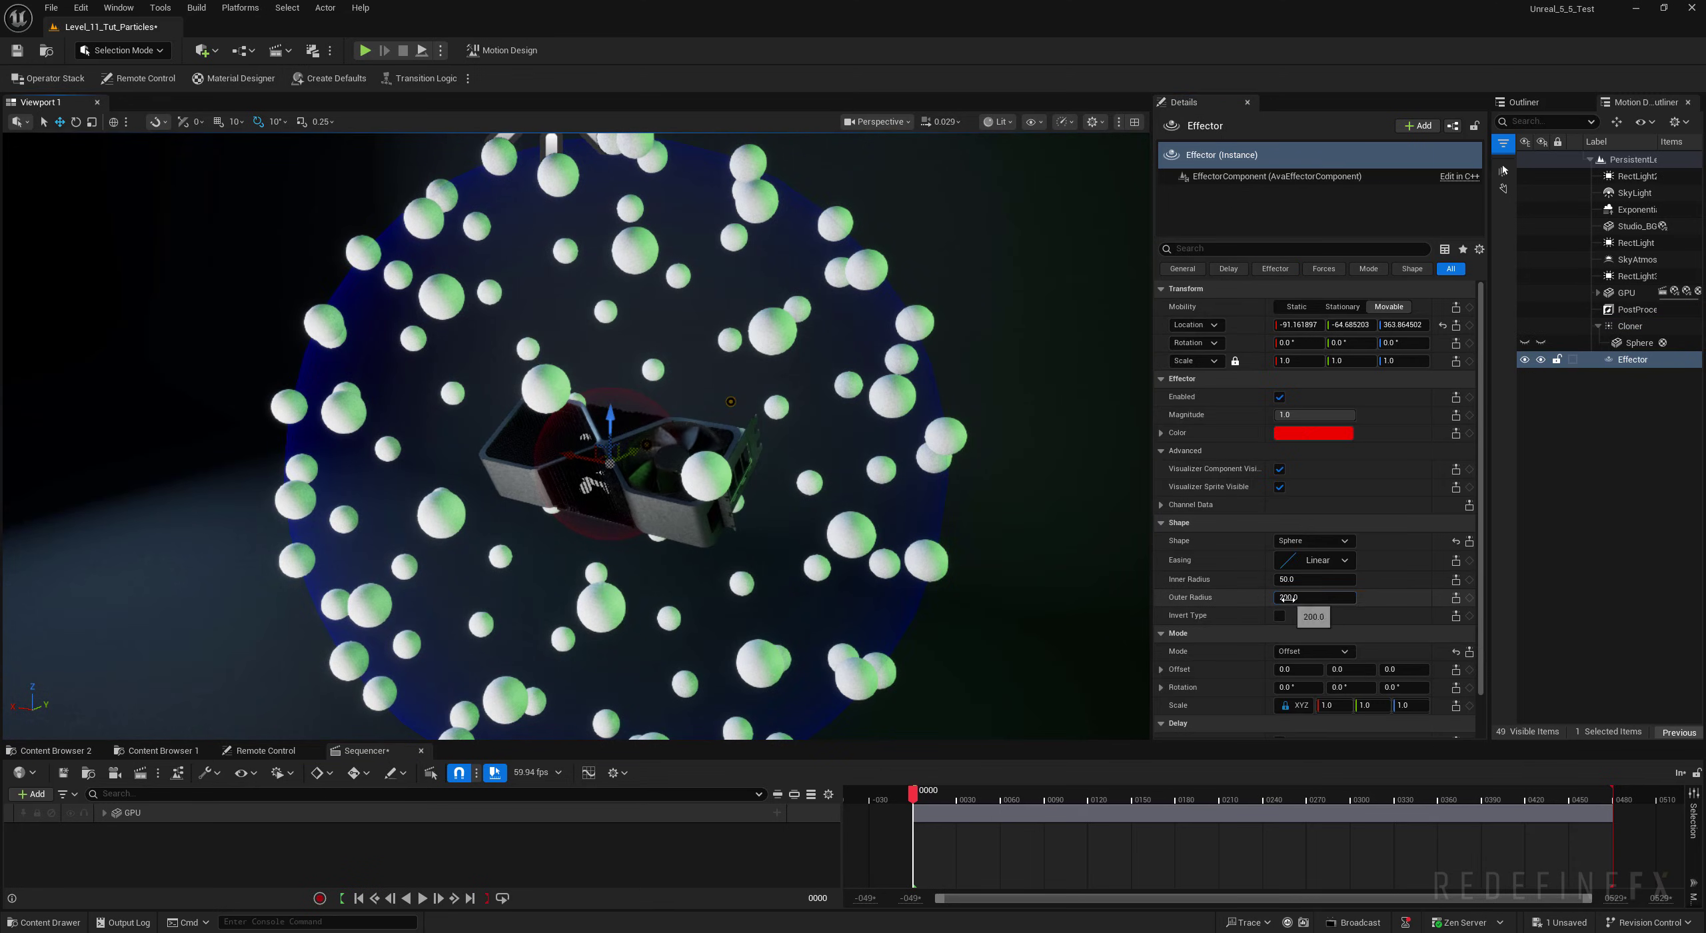
{"action": "left_click_drag", "start_coordinate": [1283, 598], "coordinate": [1356, 579]}
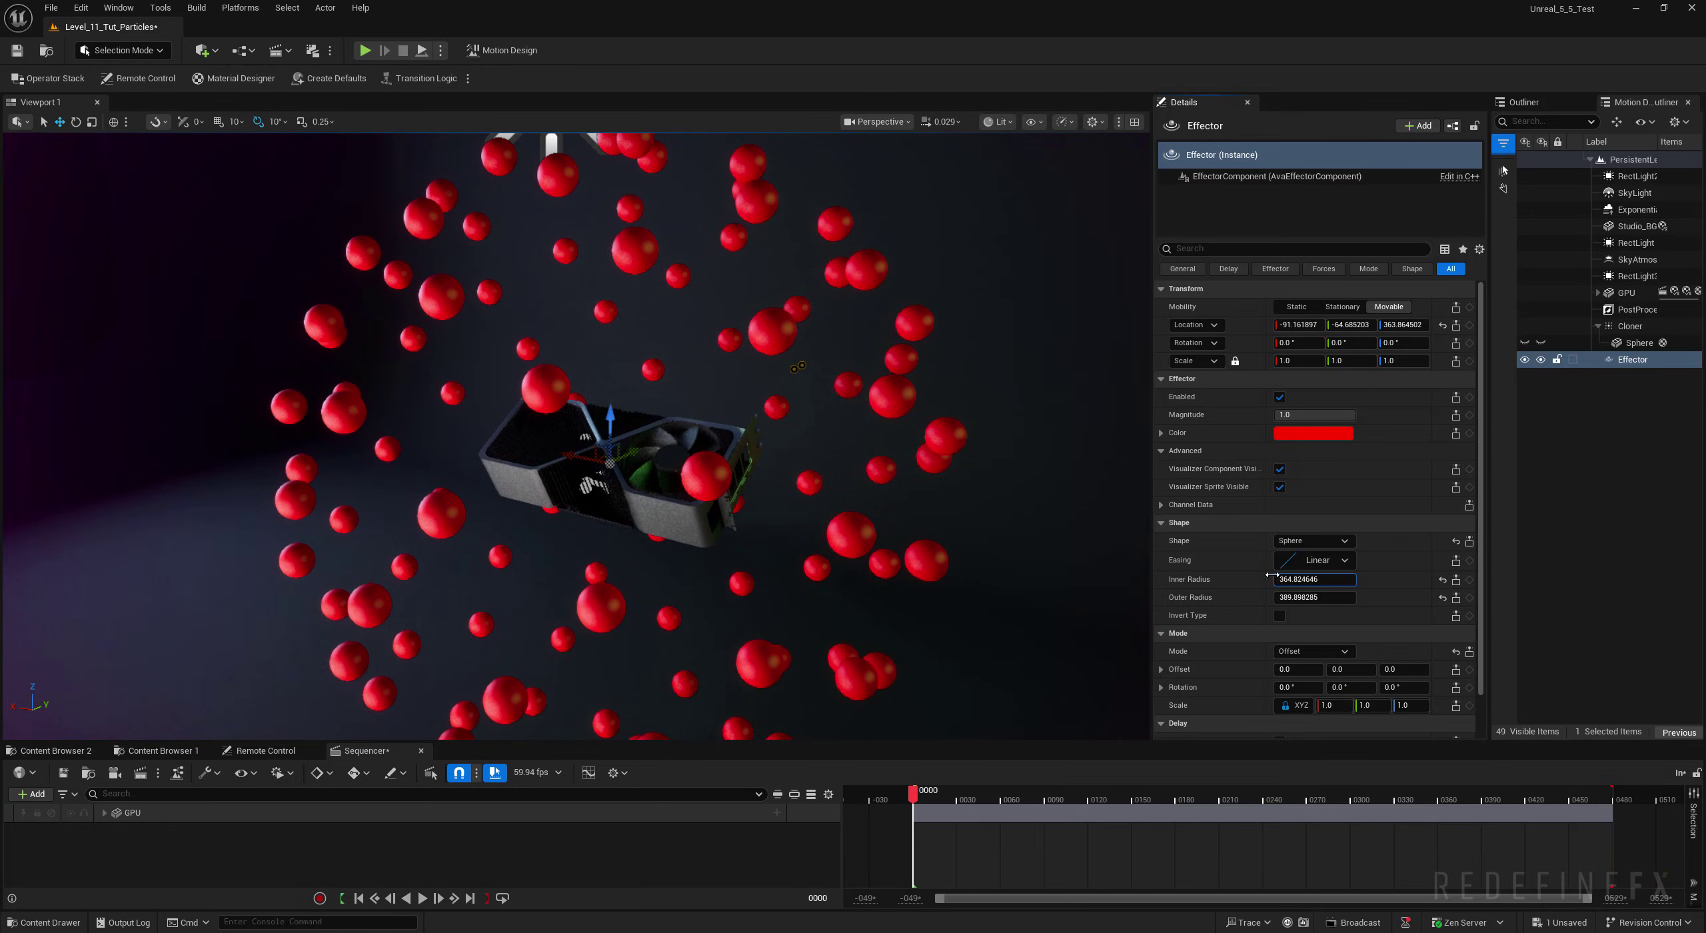
{"action": "left_click_drag", "start_coordinate": [596, 500], "coordinate": [614, 515], "text": "alt"}
Step: Enable the effector's forces and turn on the attraction force with a strength of 50
{"action": "scroll", "coordinate": [1340, 434], "scroll_direction": "down", "scroll_amount": 3}
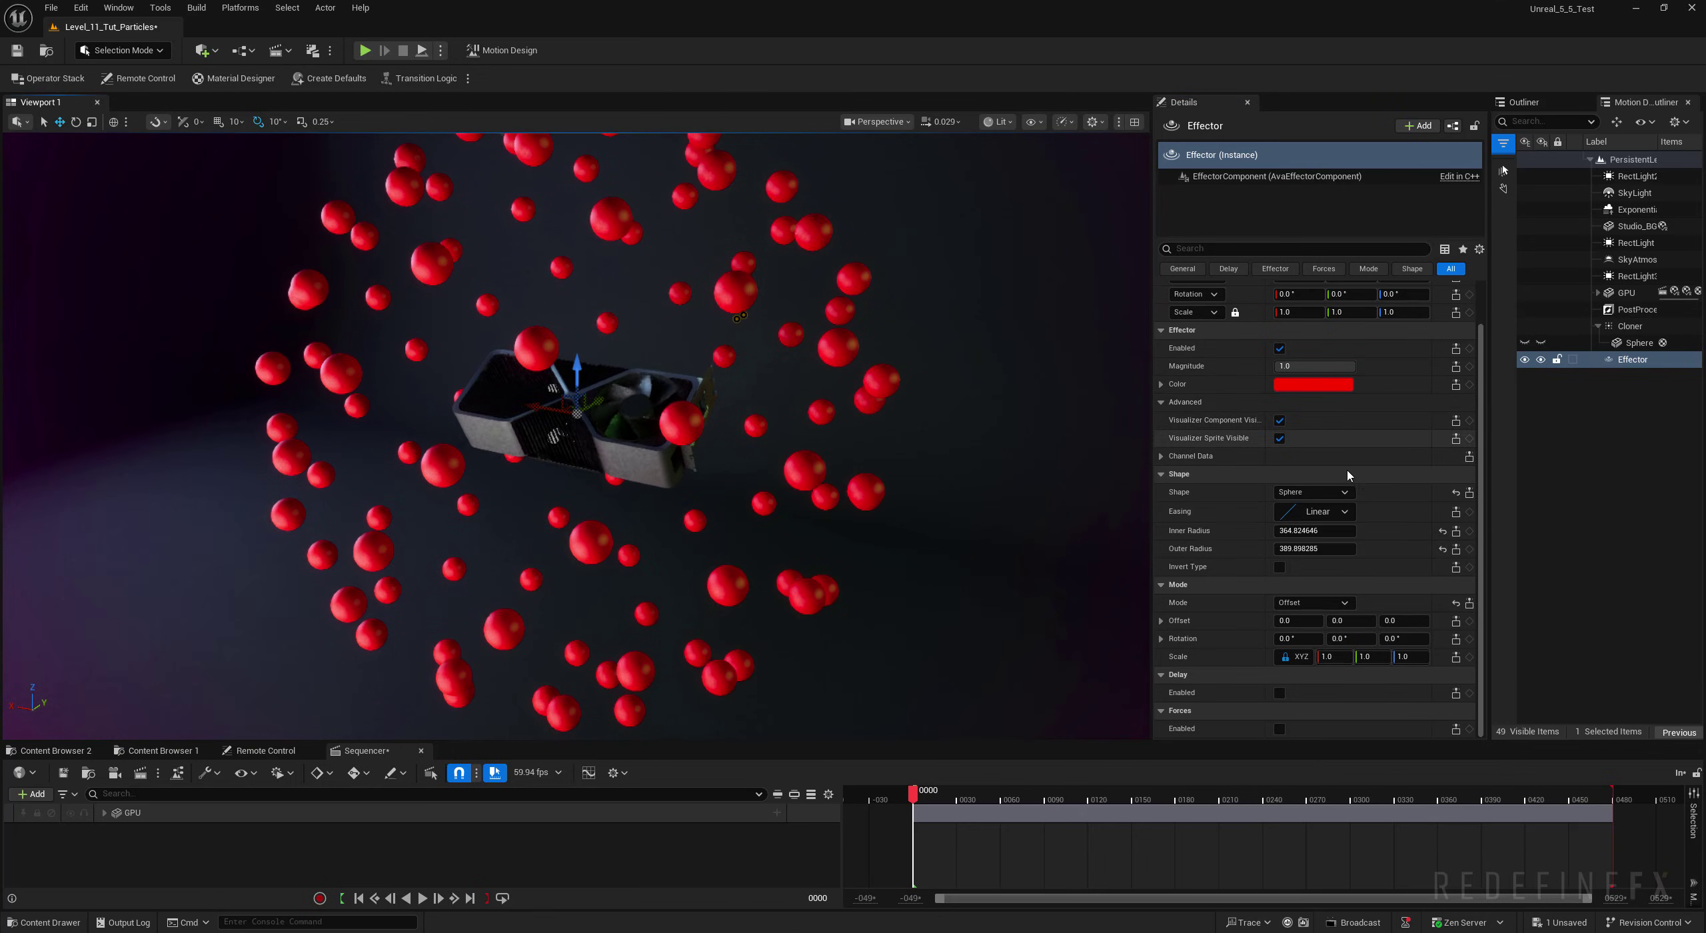
{"action": "scroll", "coordinate": [1268, 699], "scroll_direction": "down", "scroll_amount": 5}
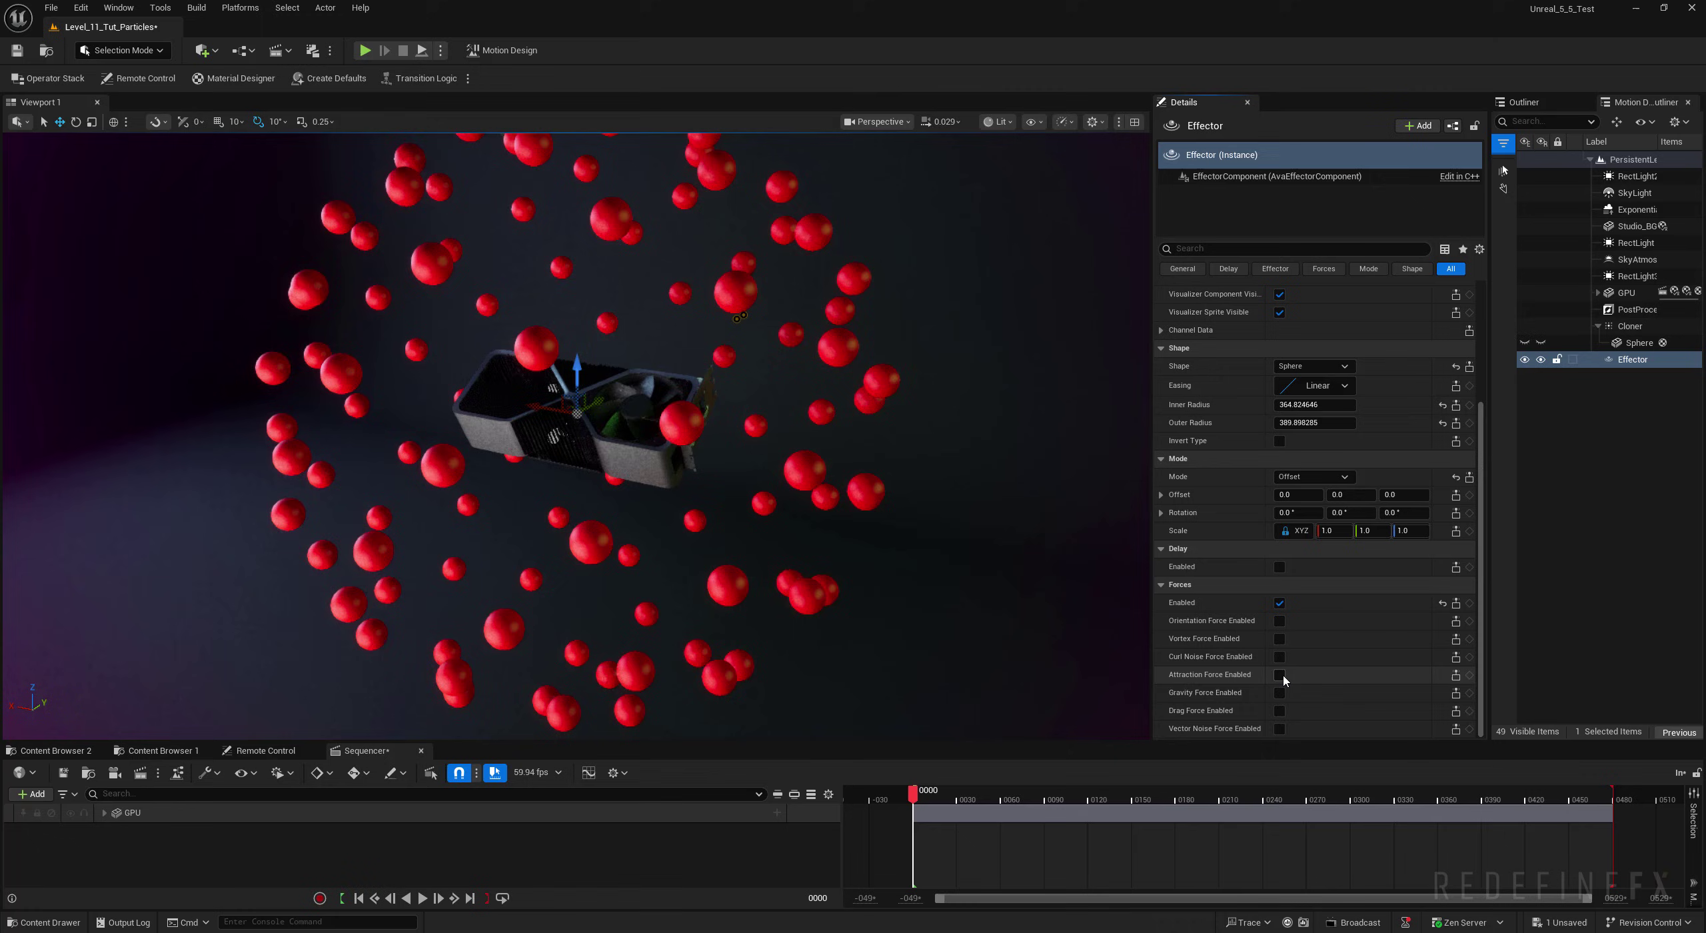
{"action": "left_click", "coordinate": [1280, 675]}
{"action": "key", "text": "Tab"}
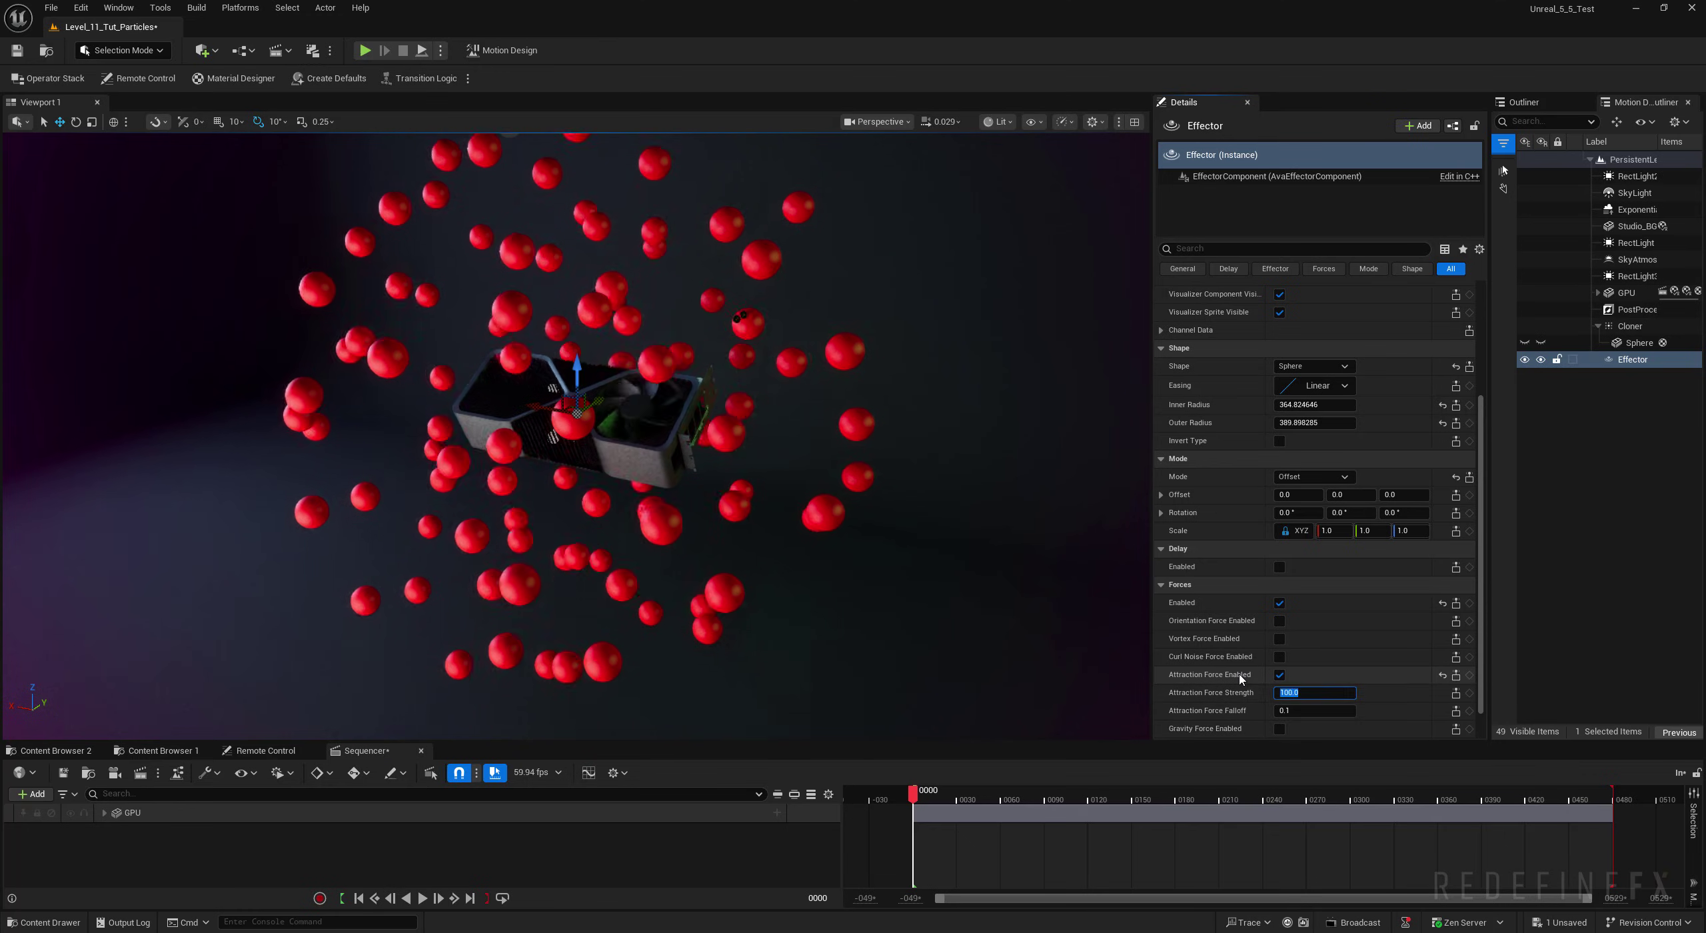
{"action": "type", "text": "50"}
{"action": "key", "text": "Return"}
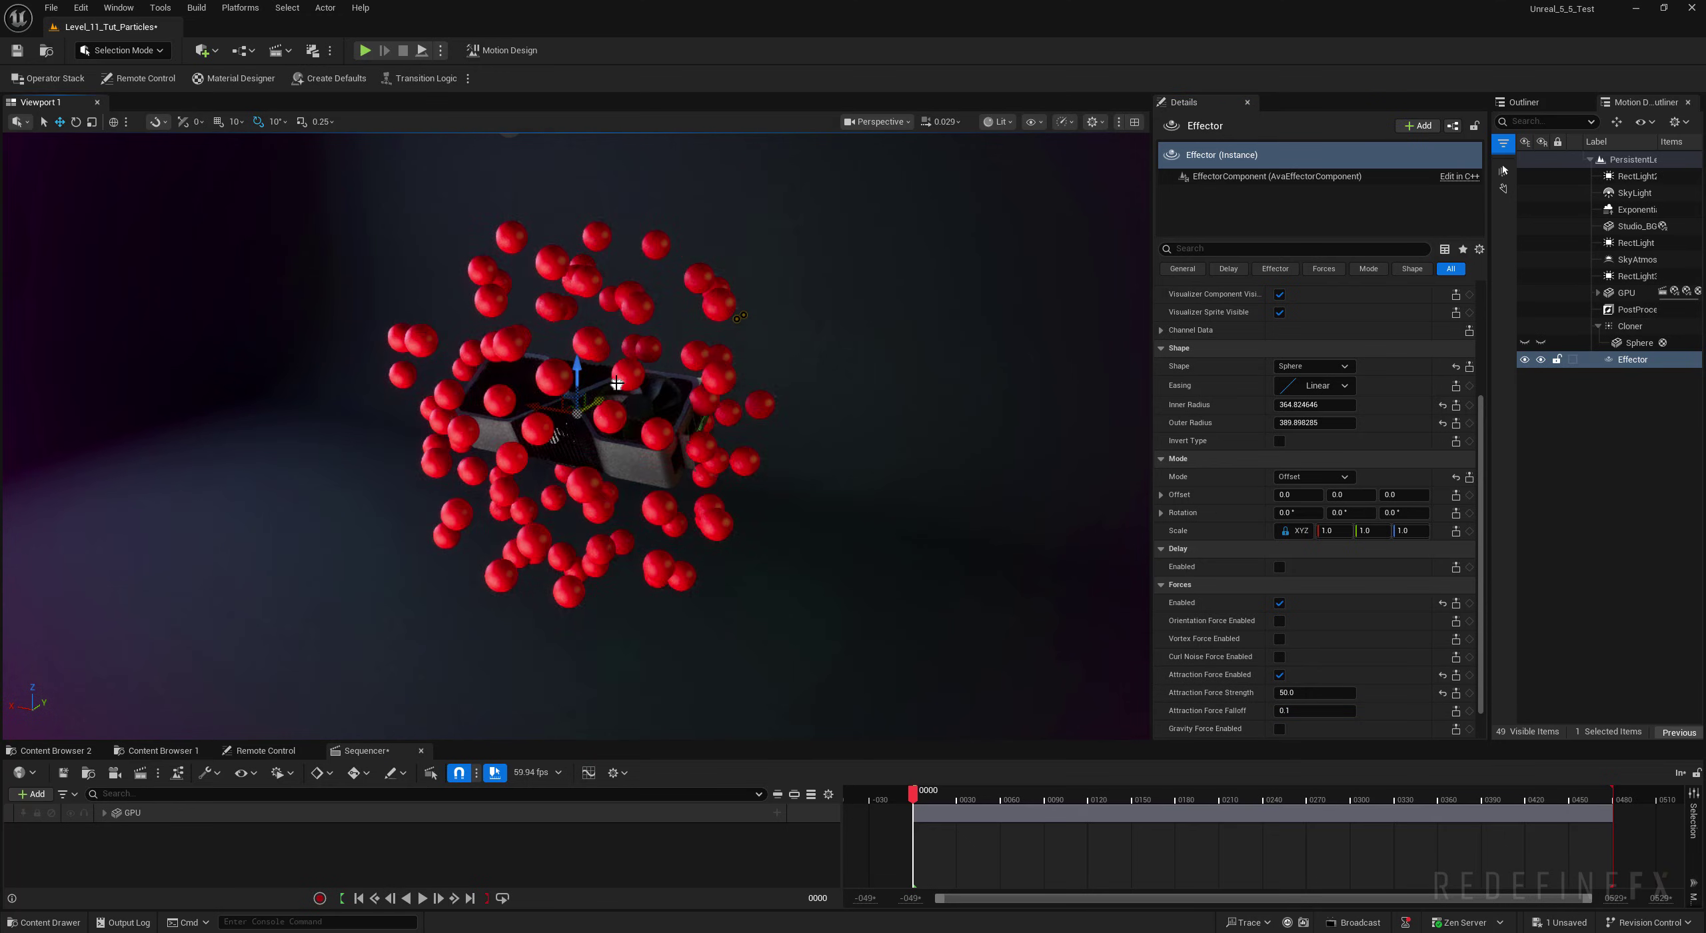
Step: Enable surface collision, particle collision and collision velocity in the cloner's physics settings
{"action": "mouse_move", "coordinate": [617, 384]}
{"action": "right_mouse_down"}
{"action": "mouse_move", "coordinate": [600, 400]}
{"action": "mouse_move", "coordinate": [617, 377]}
{"action": "right_mouse_up"}
{"action": "key", "text": "w"}
{"action": "scroll", "coordinate": [618, 385], "scroll_direction": "up", "scroll_amount": 2}
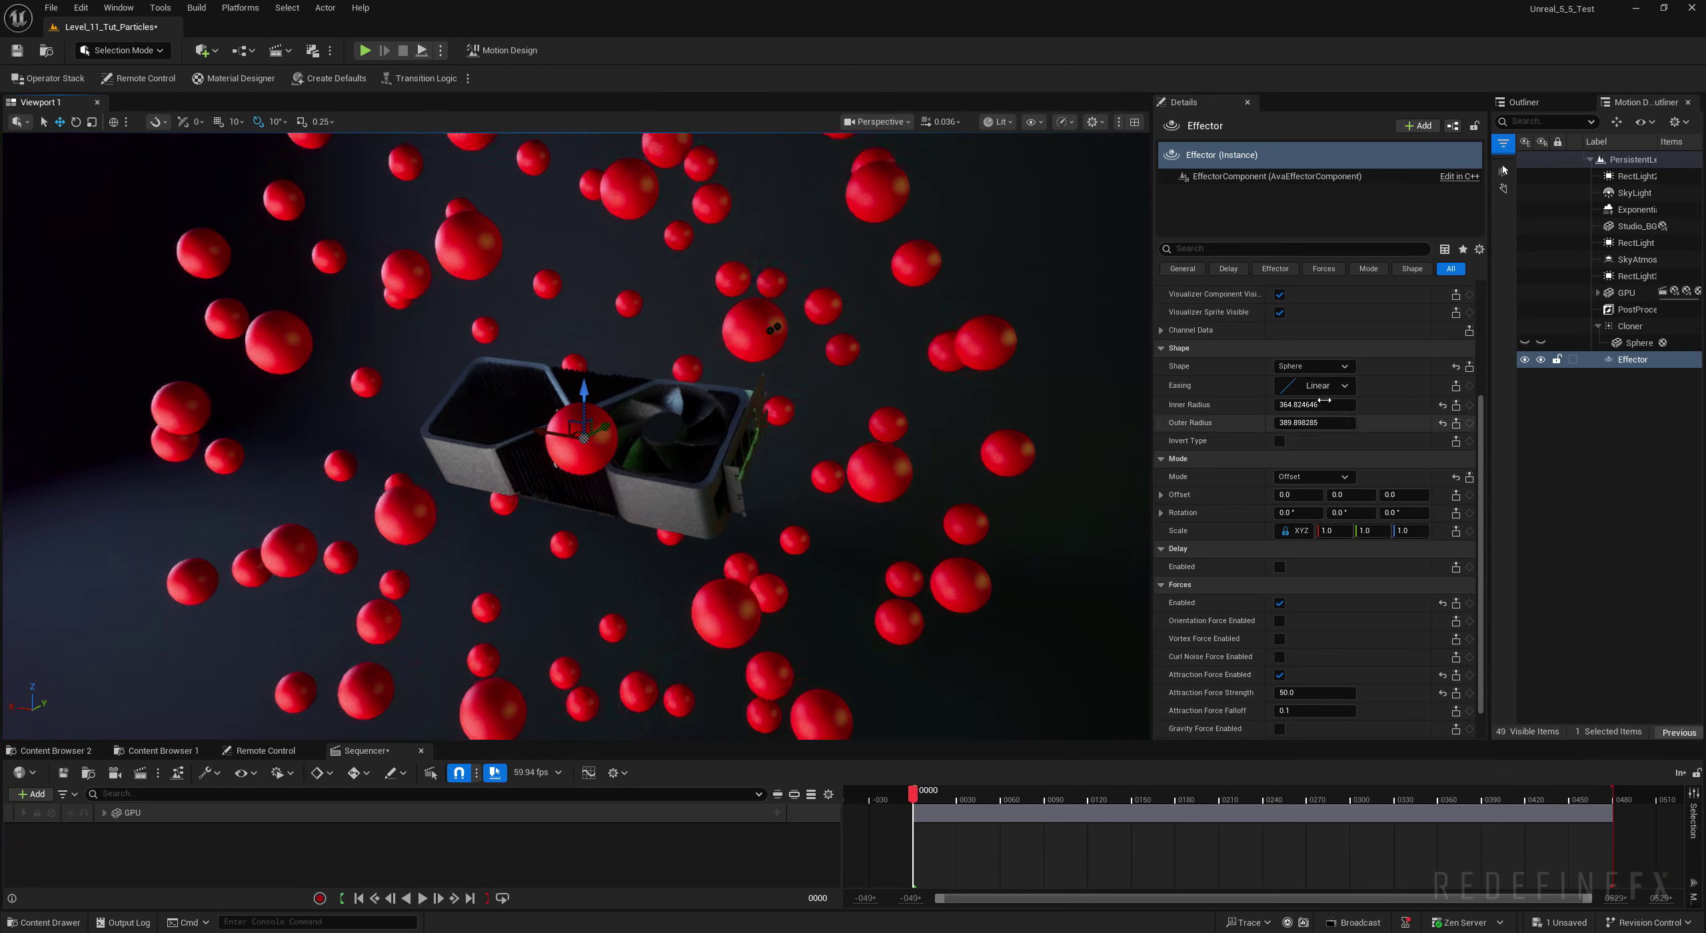
{"action": "left_click", "coordinate": [1628, 326]}
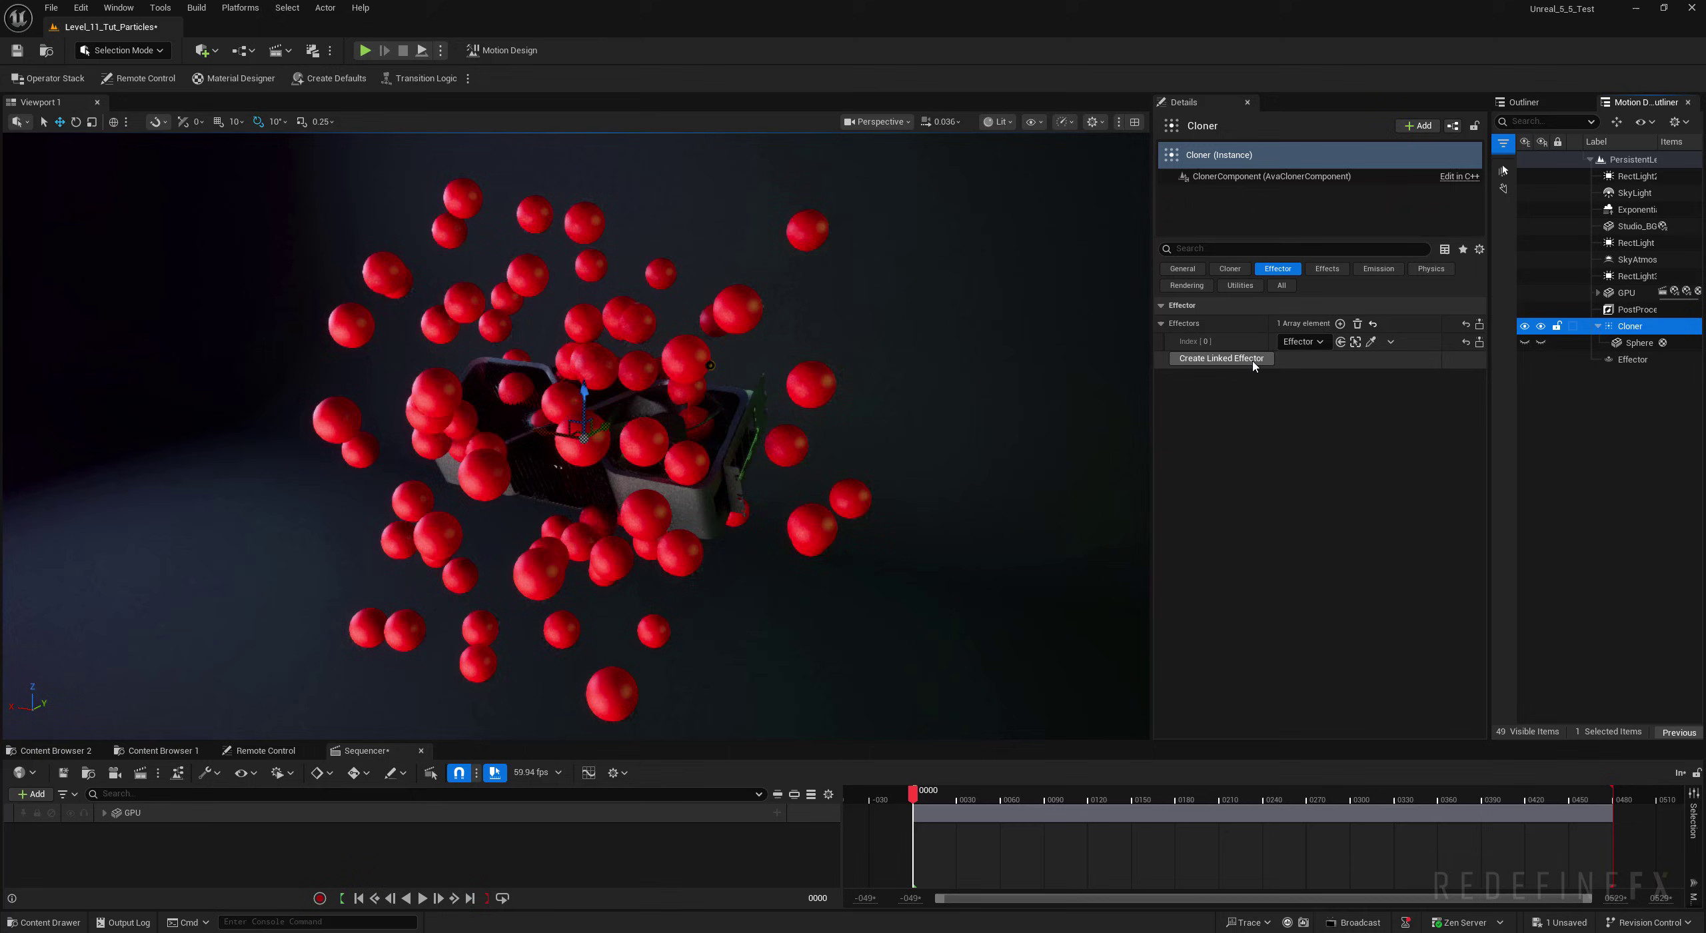
{"action": "left_click", "coordinate": [1429, 268]}
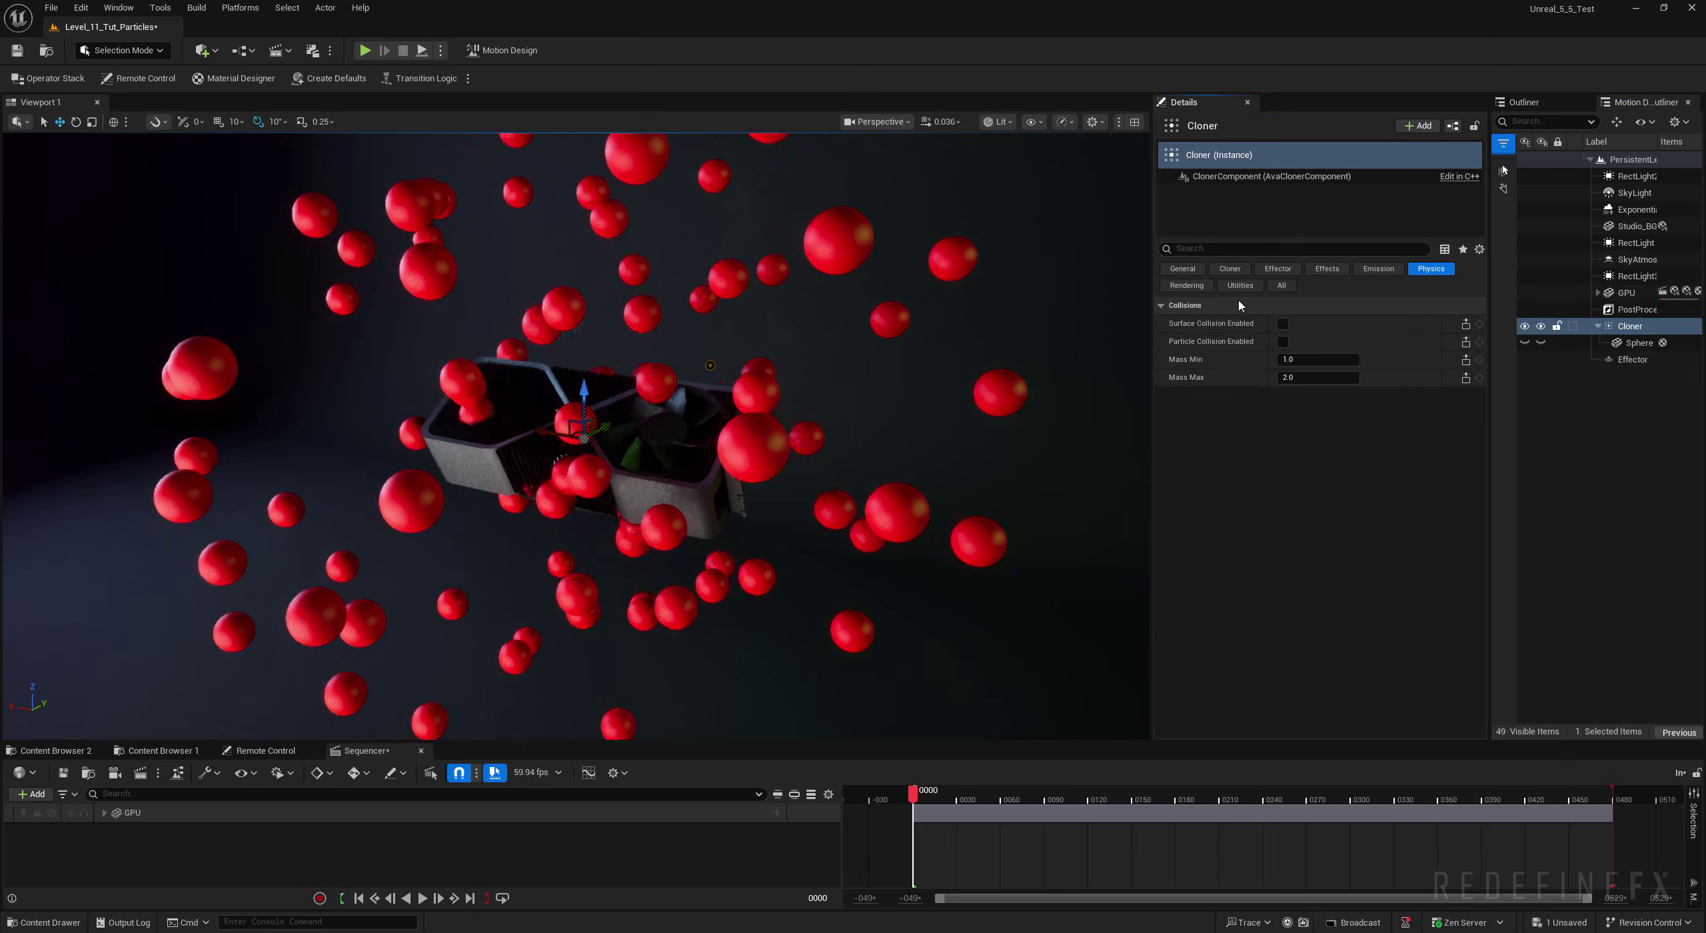
{"action": "left_click", "coordinate": [1282, 324]}
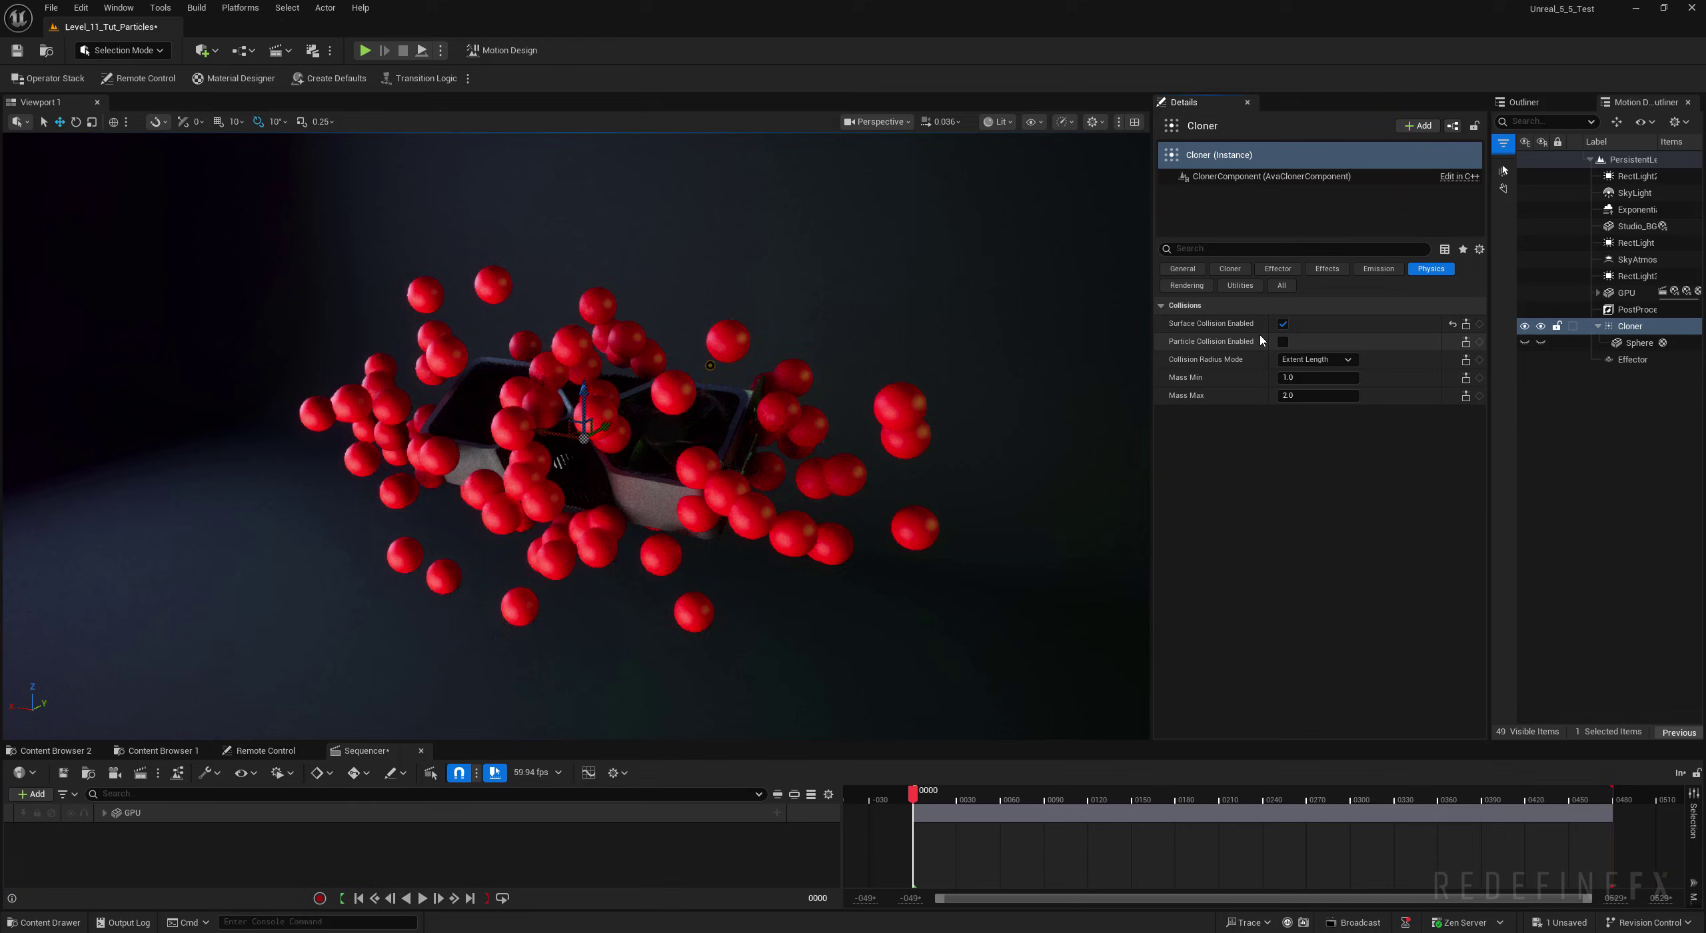
{"action": "left_click", "coordinate": [1282, 342]}
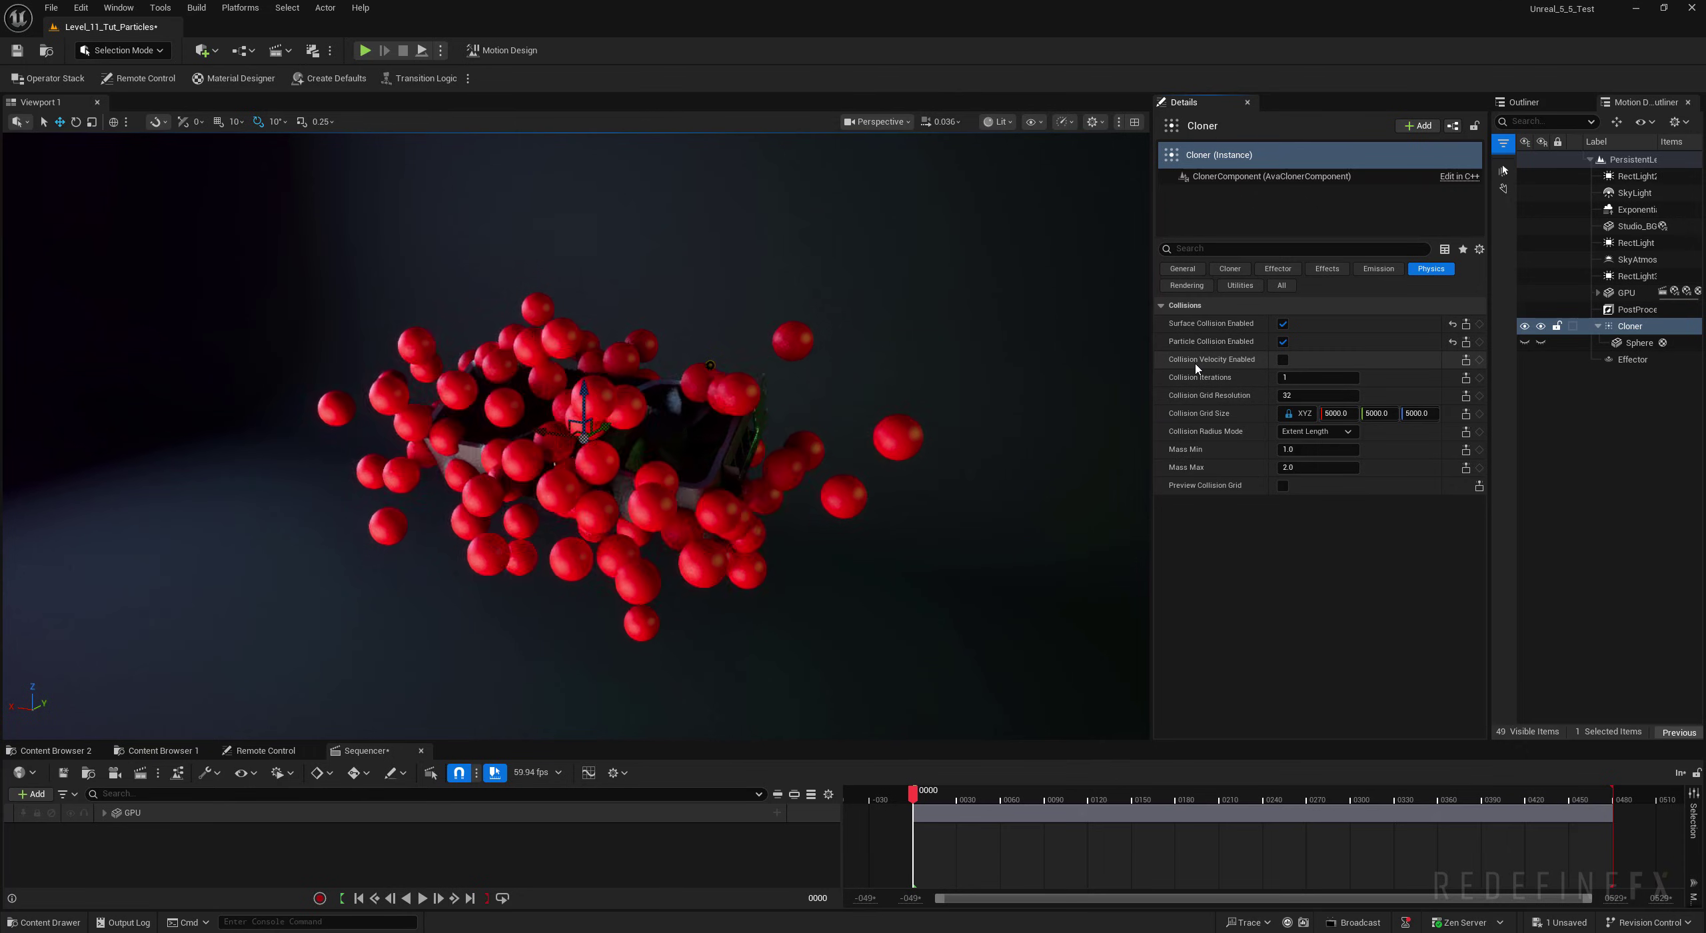
{"action": "left_click", "coordinate": [1283, 361]}
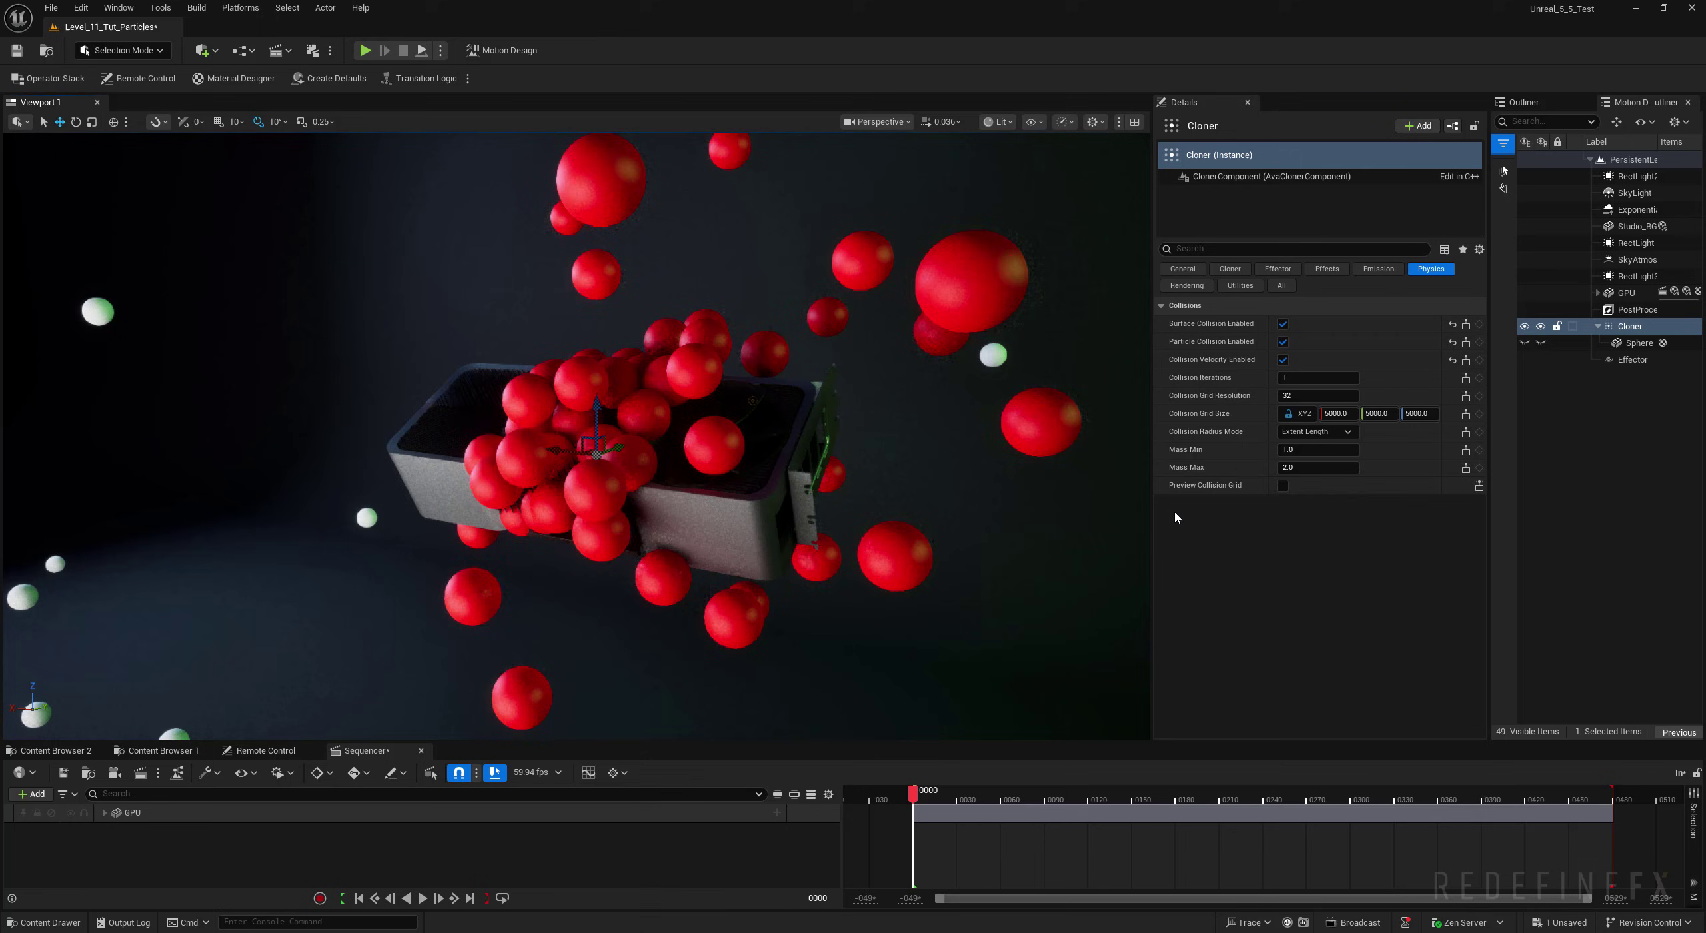
Step: Turn on the cloner's collision grid preview and set the collision grid size to 1000 on all axes
{"action": "left_click", "coordinate": [1282, 485]}
{"action": "right_click_drag", "start_coordinate": [577, 436], "coordinate": [764, 557]}
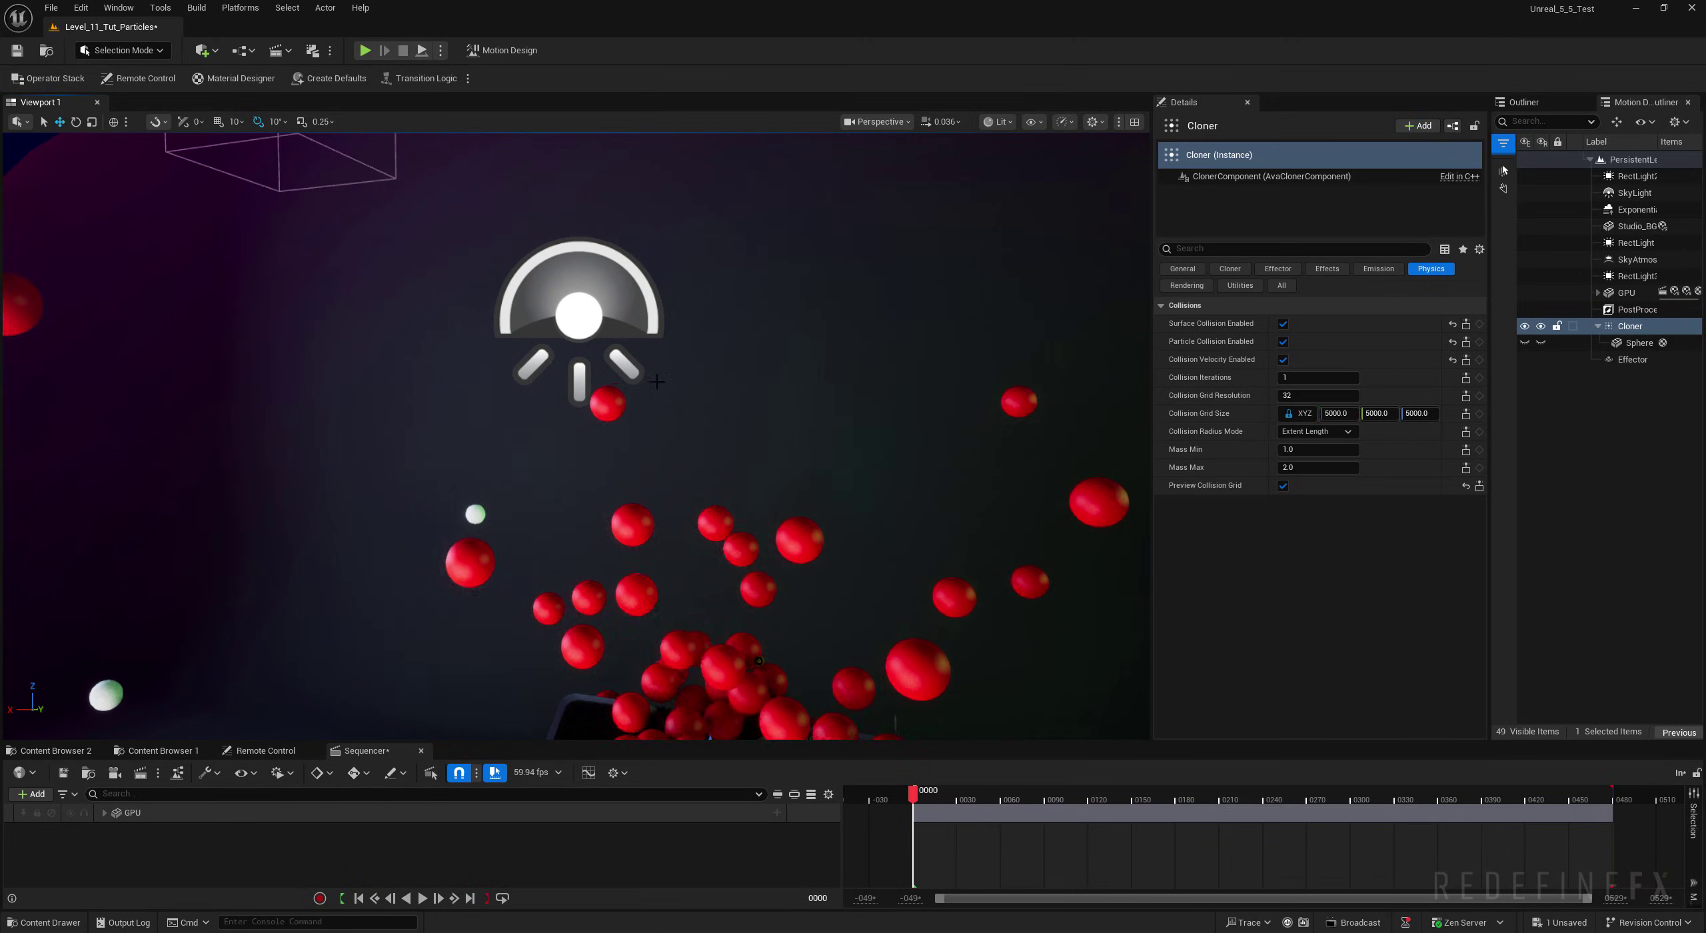
{"action": "left_click", "coordinate": [1335, 413]}
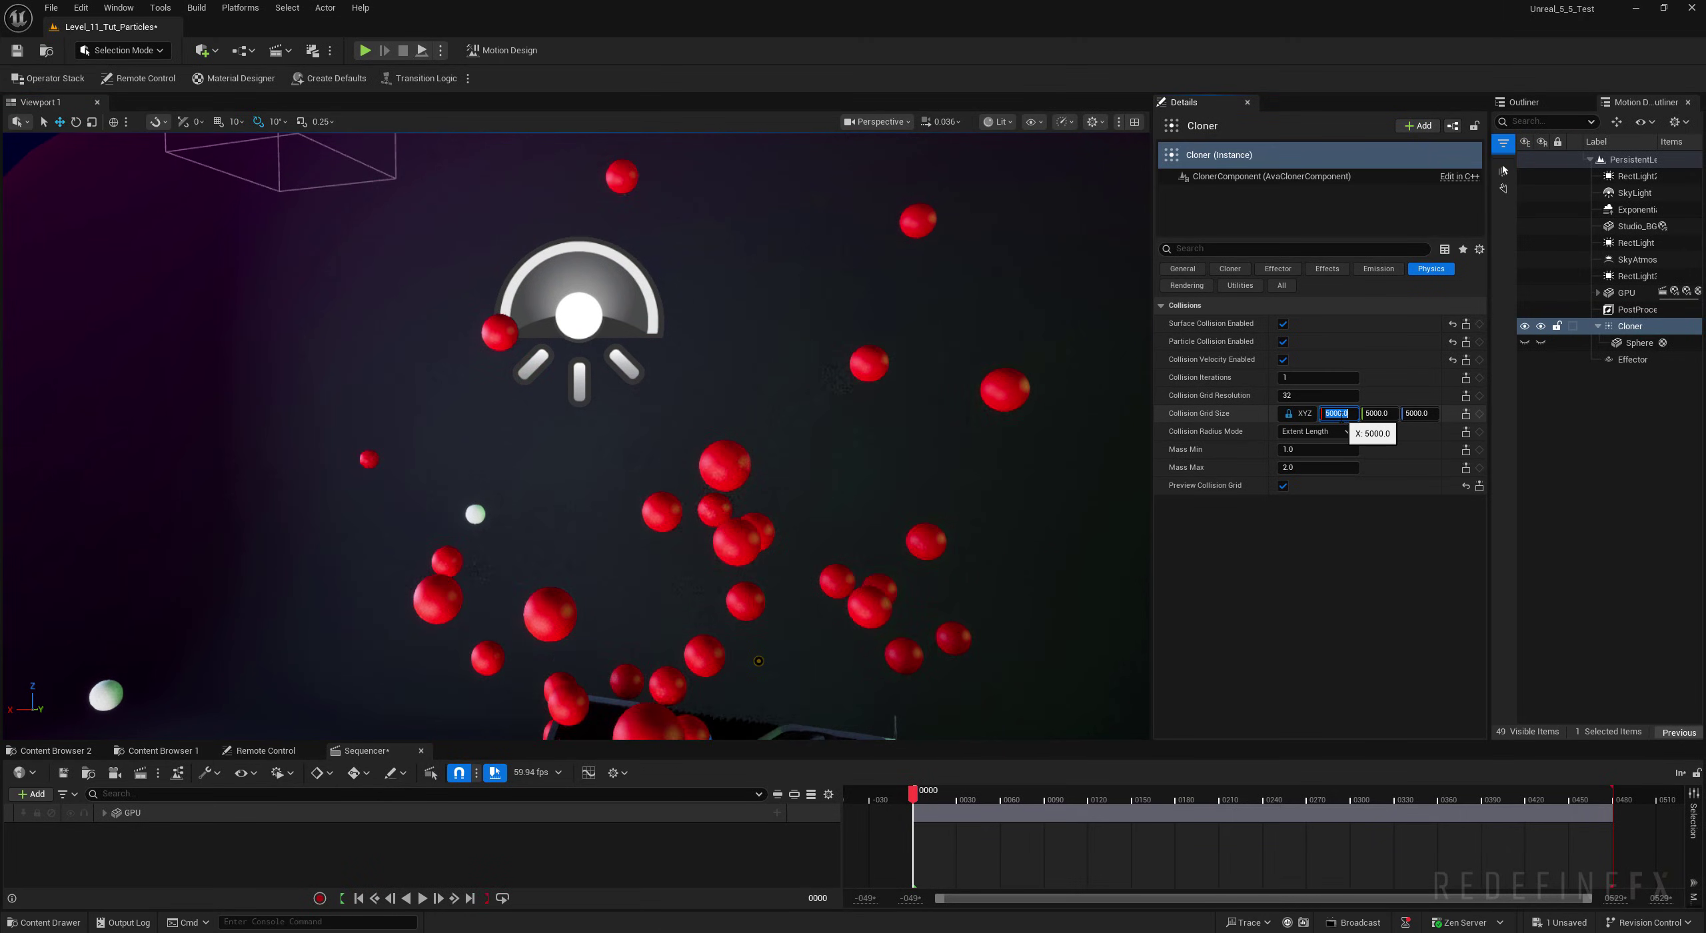
{"action": "type", "text": "1"}
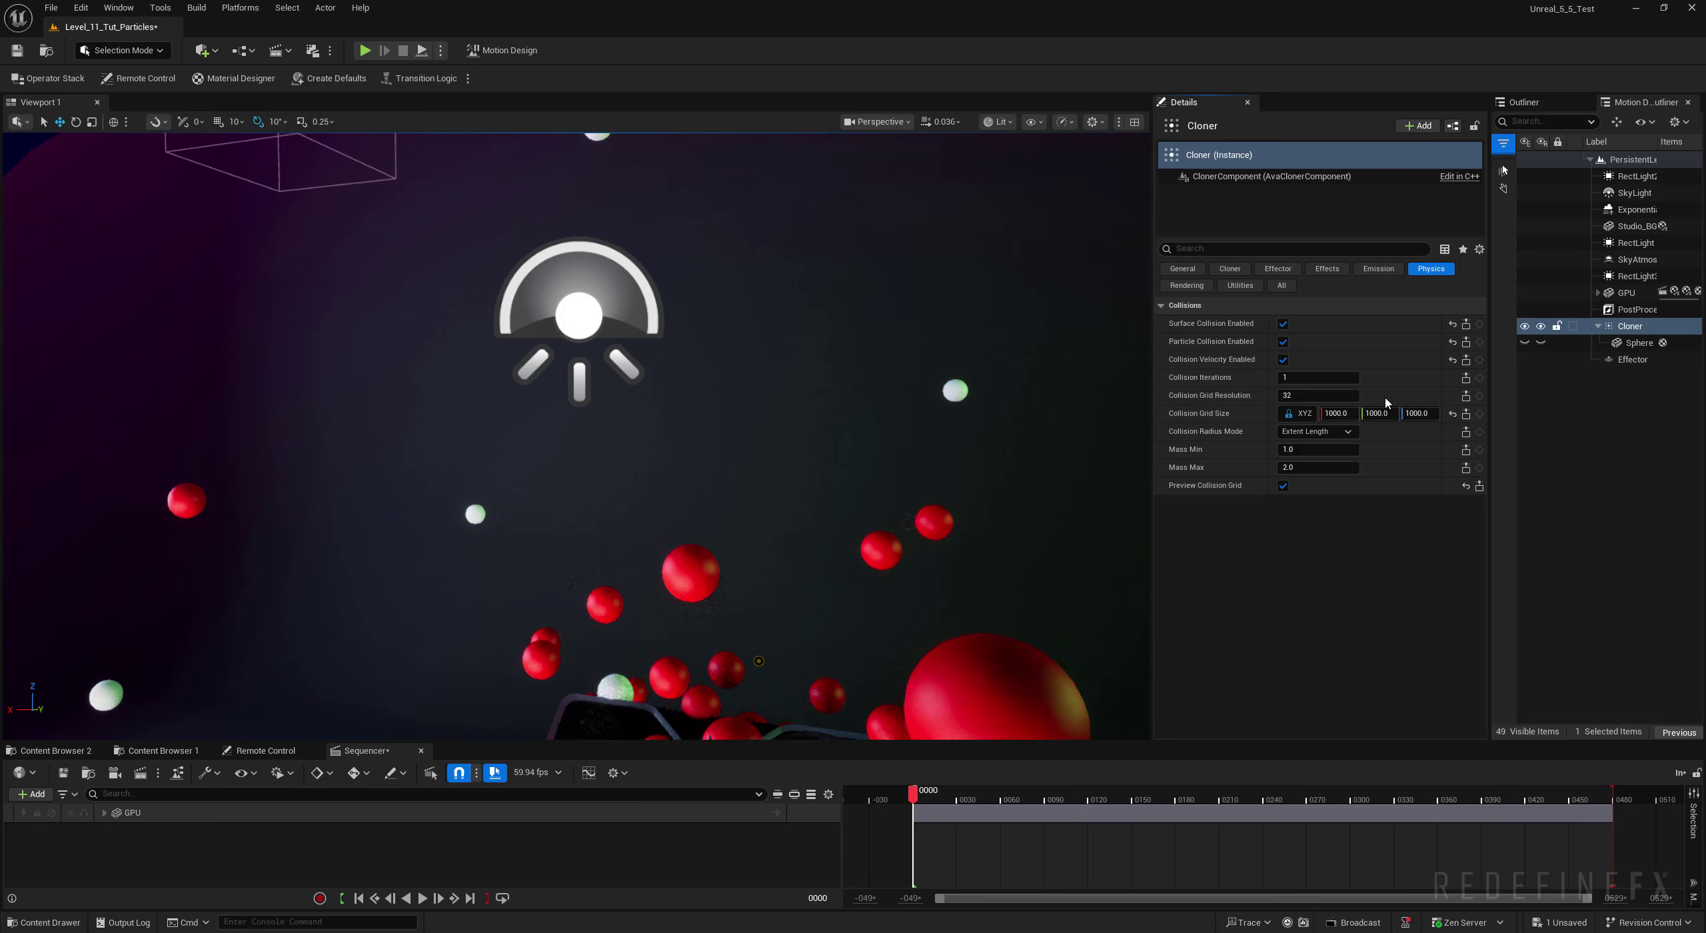
Step: Try a collision grid resolution of 500, restore it to 32 and turn off the cloner's collision grid preview
{"action": "right_click_drag", "start_coordinate": [826, 407], "coordinate": [806, 586]}
{"action": "right_click_drag", "start_coordinate": [590, 409], "coordinate": [577, 466]}
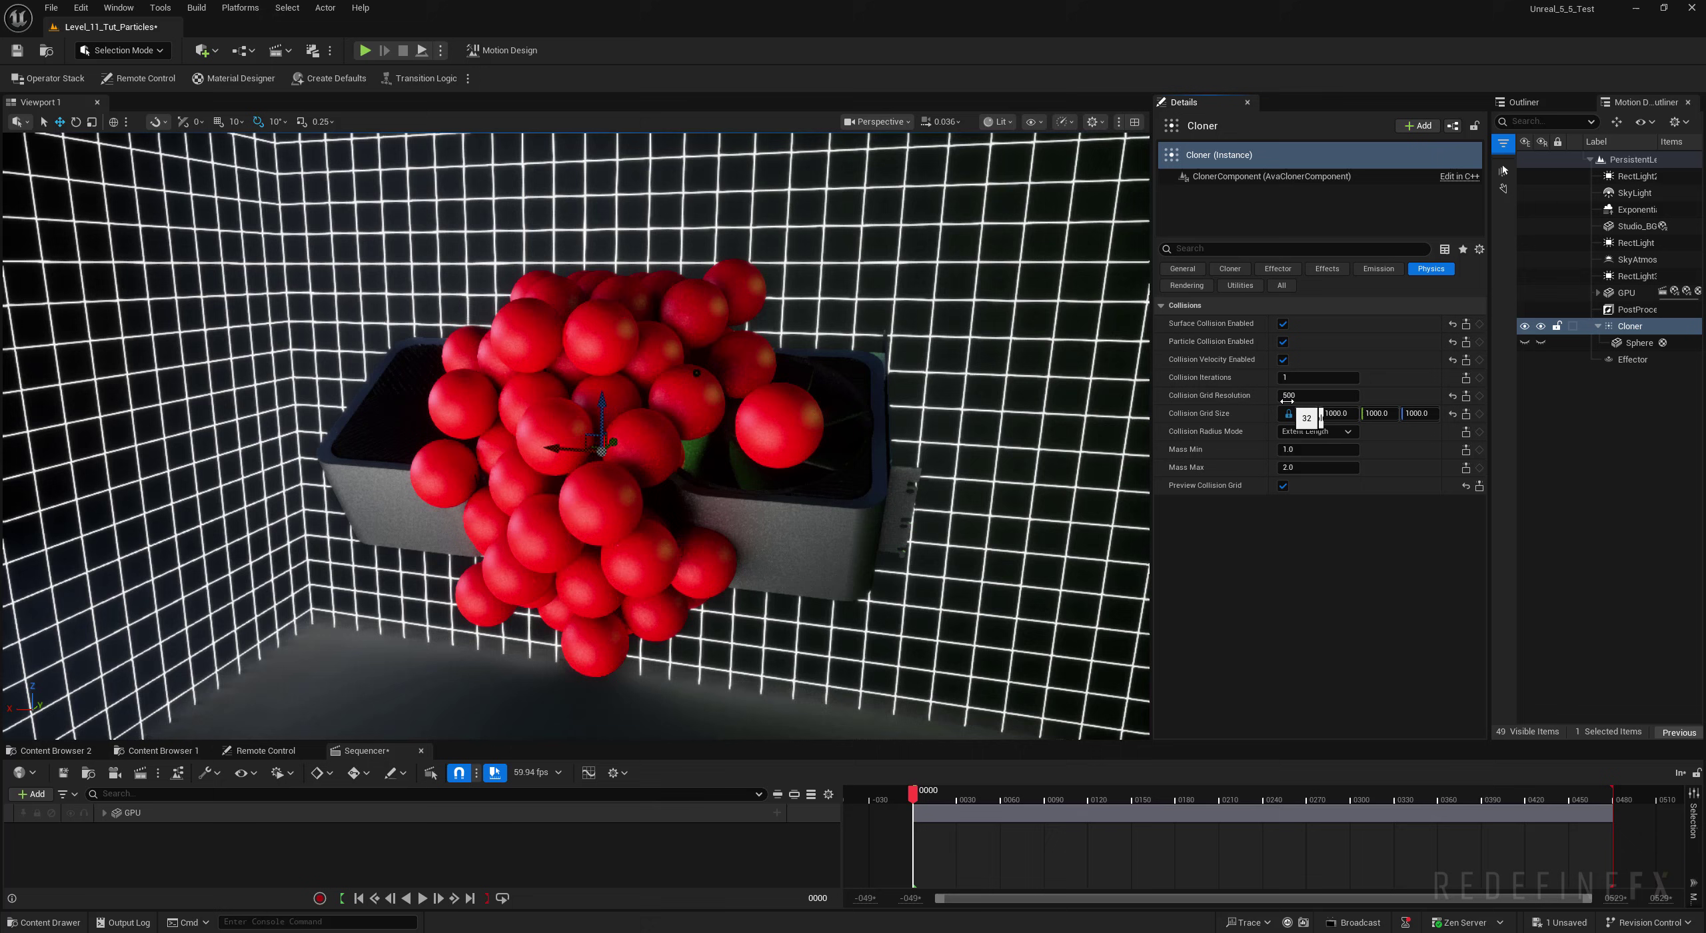
{"action": "right_click_drag", "start_coordinate": [833, 413], "coordinate": [233, 400]}
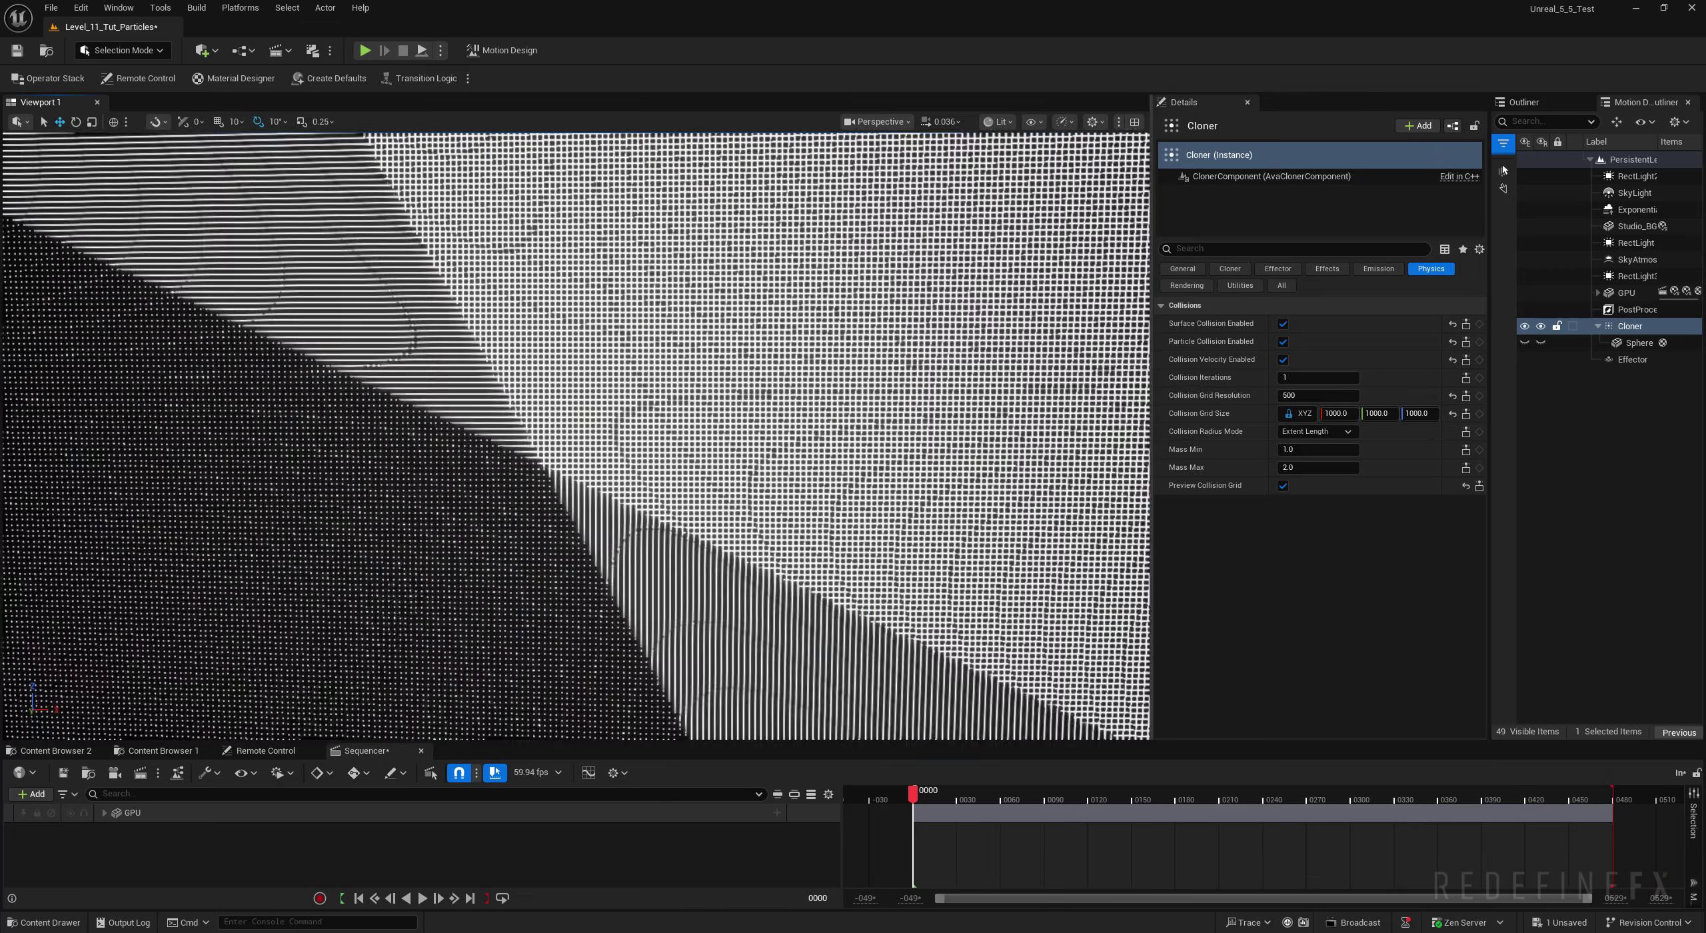
{"action": "right_click_drag", "start_coordinate": [576, 436], "coordinate": [1104, 466]}
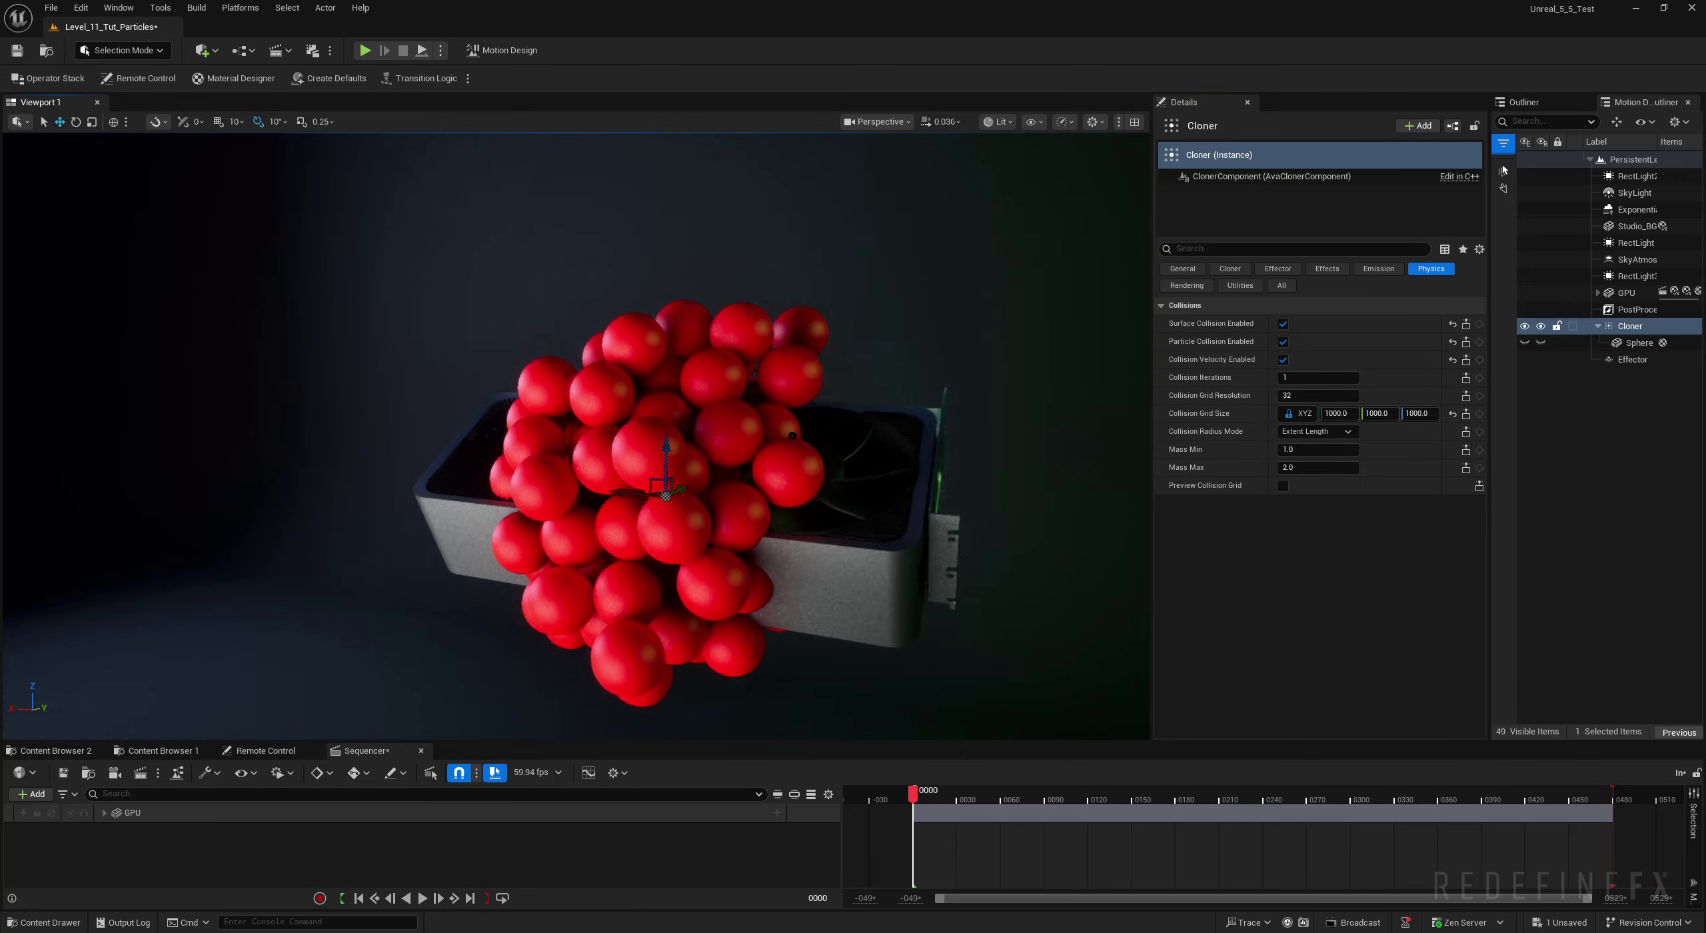
{"action": "right_click_drag", "start_coordinate": [640, 433], "coordinate": [547, 451]}
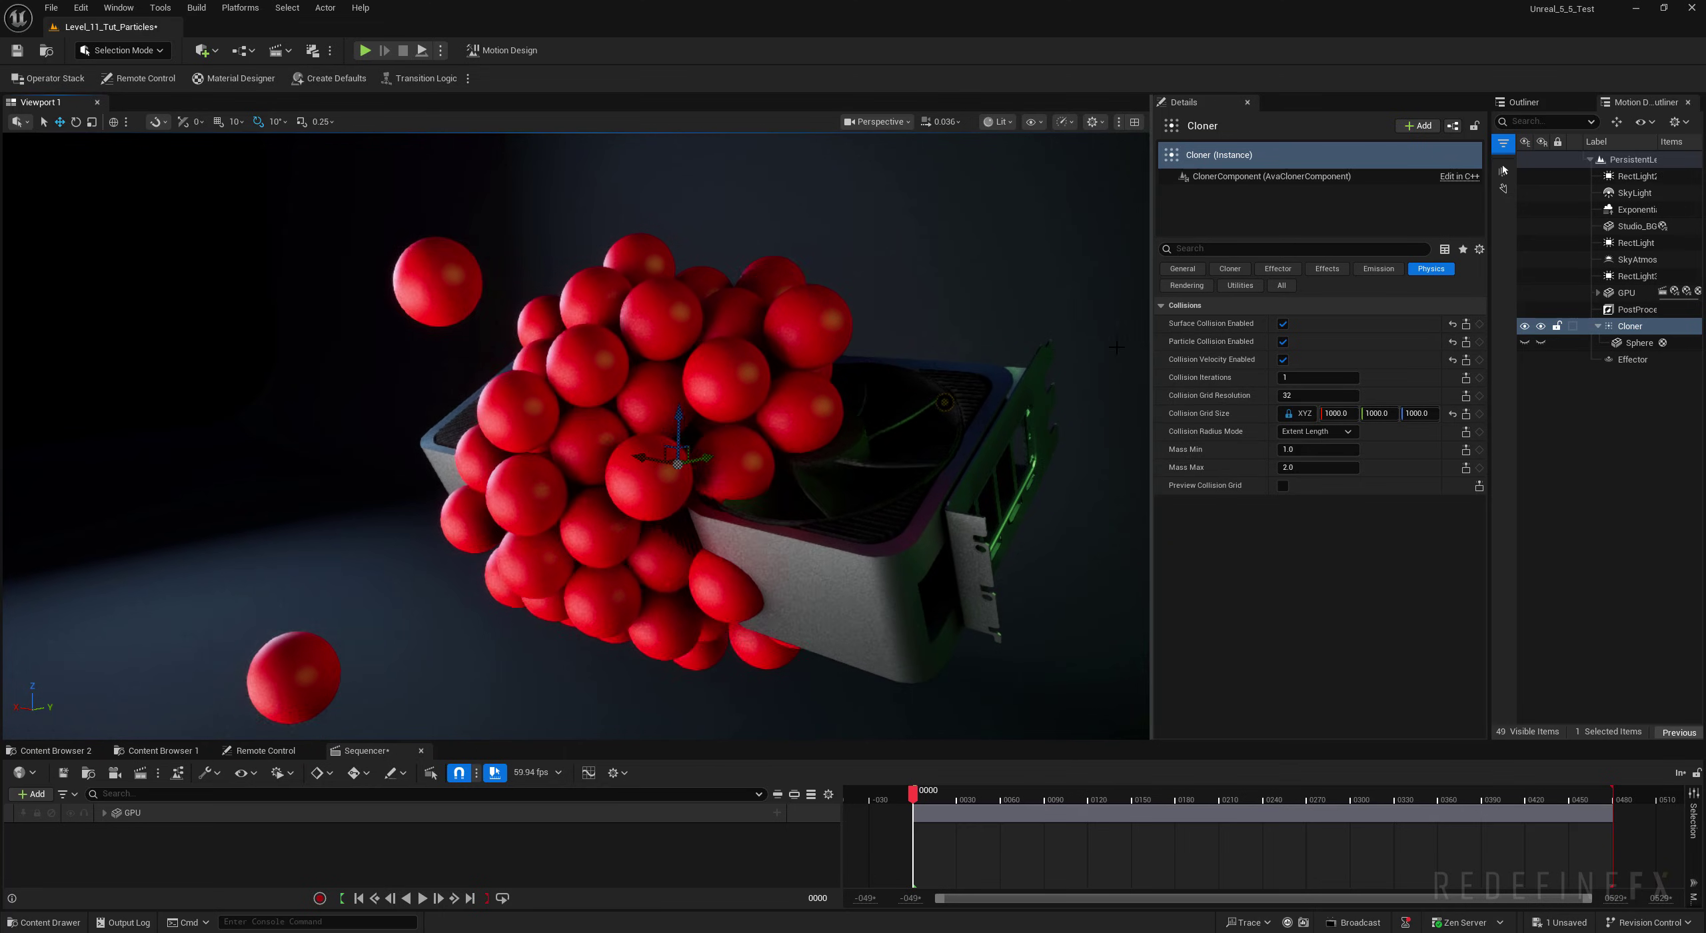
Step: Switch the cloner's collision radius mode to Manual and set the collision radius to 13
{"action": "left_click", "coordinate": [1303, 431]}
{"action": "left_click", "coordinate": [1303, 444]}
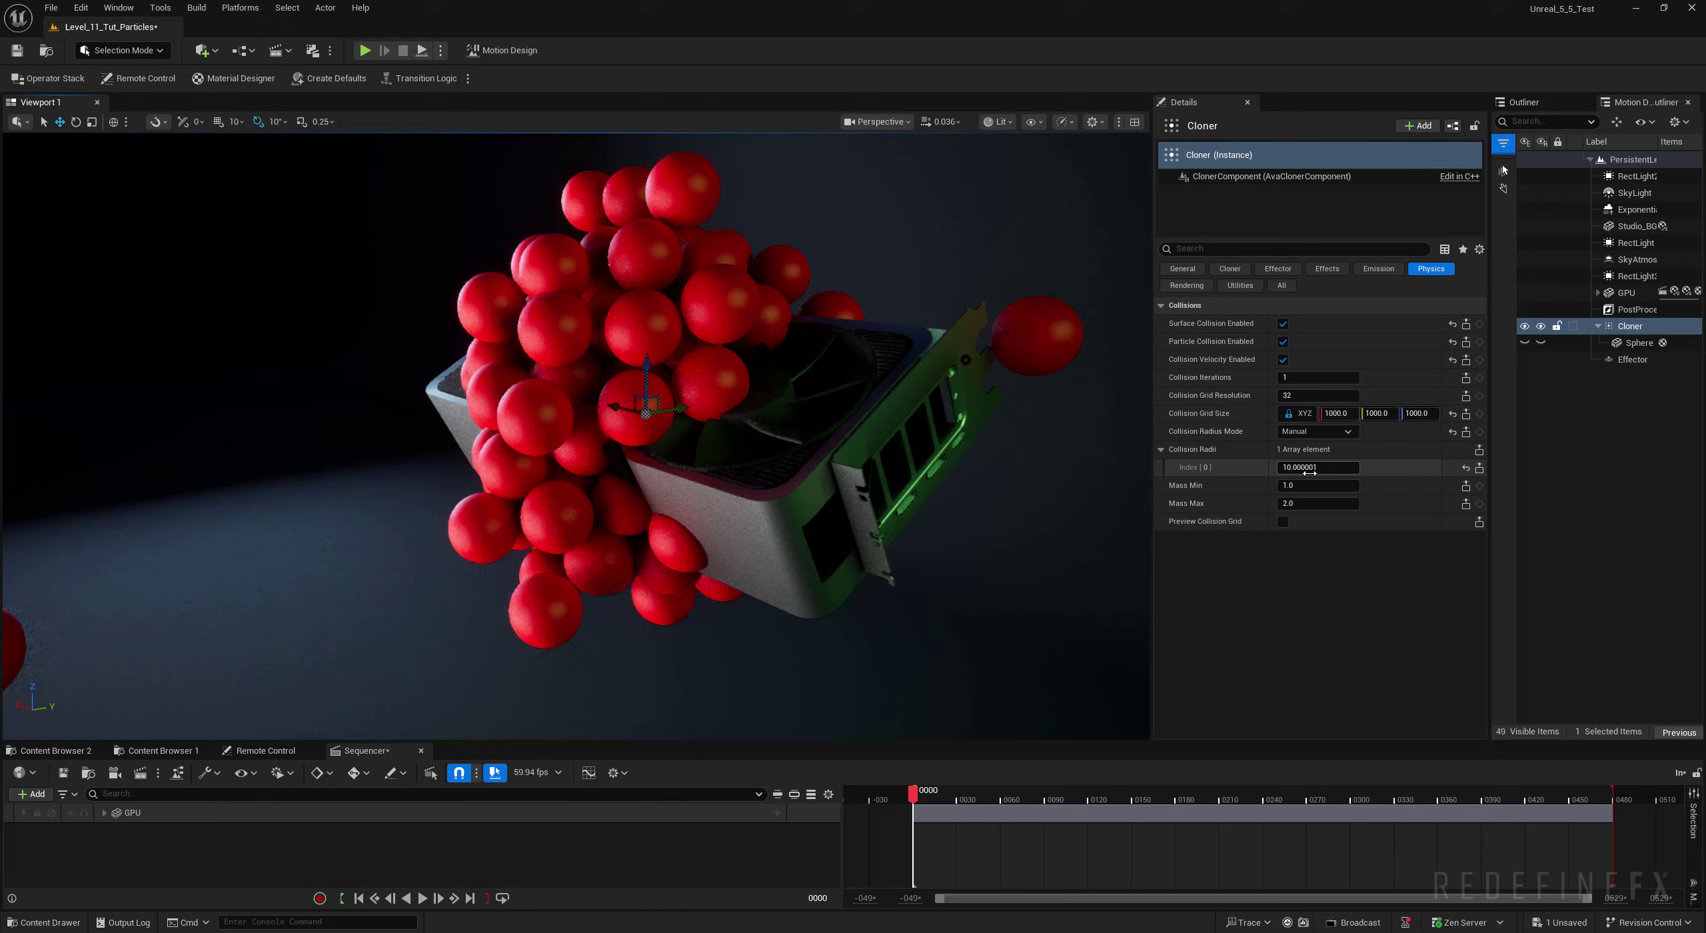
{"action": "key", "text": "Return"}
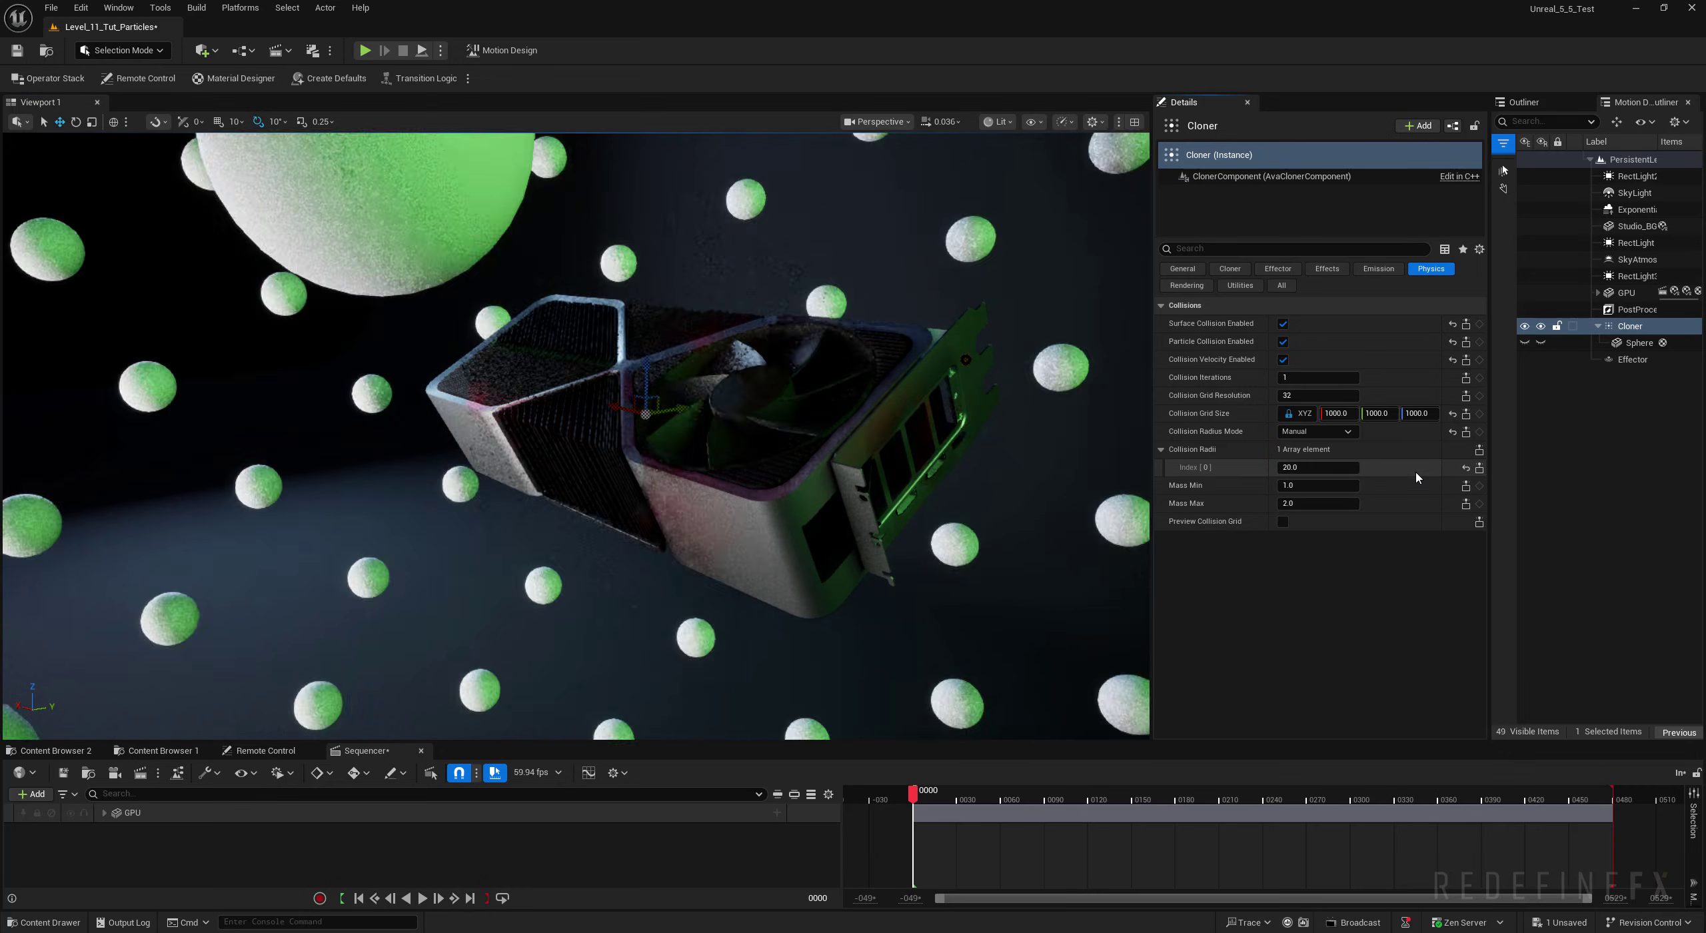
{"action": "left_click_drag", "start_coordinate": [667, 426], "coordinate": [816, 393], "text": "alt"}
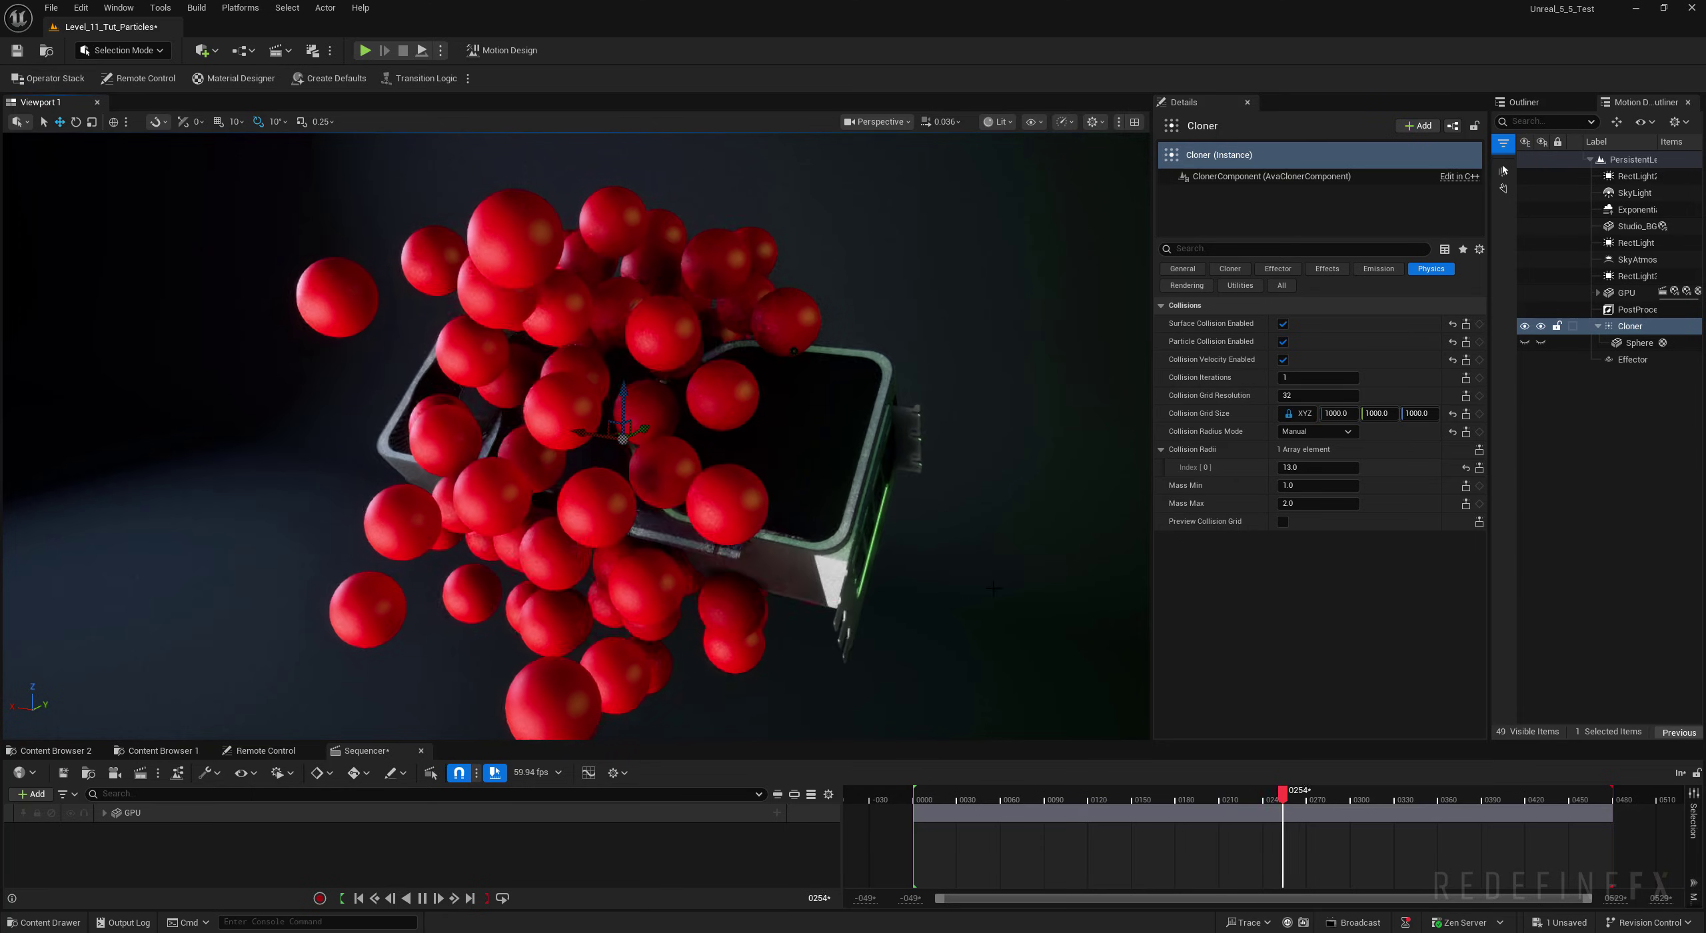
Step: Enable the vortex force on the effector
{"action": "left_click", "coordinate": [1630, 359]}
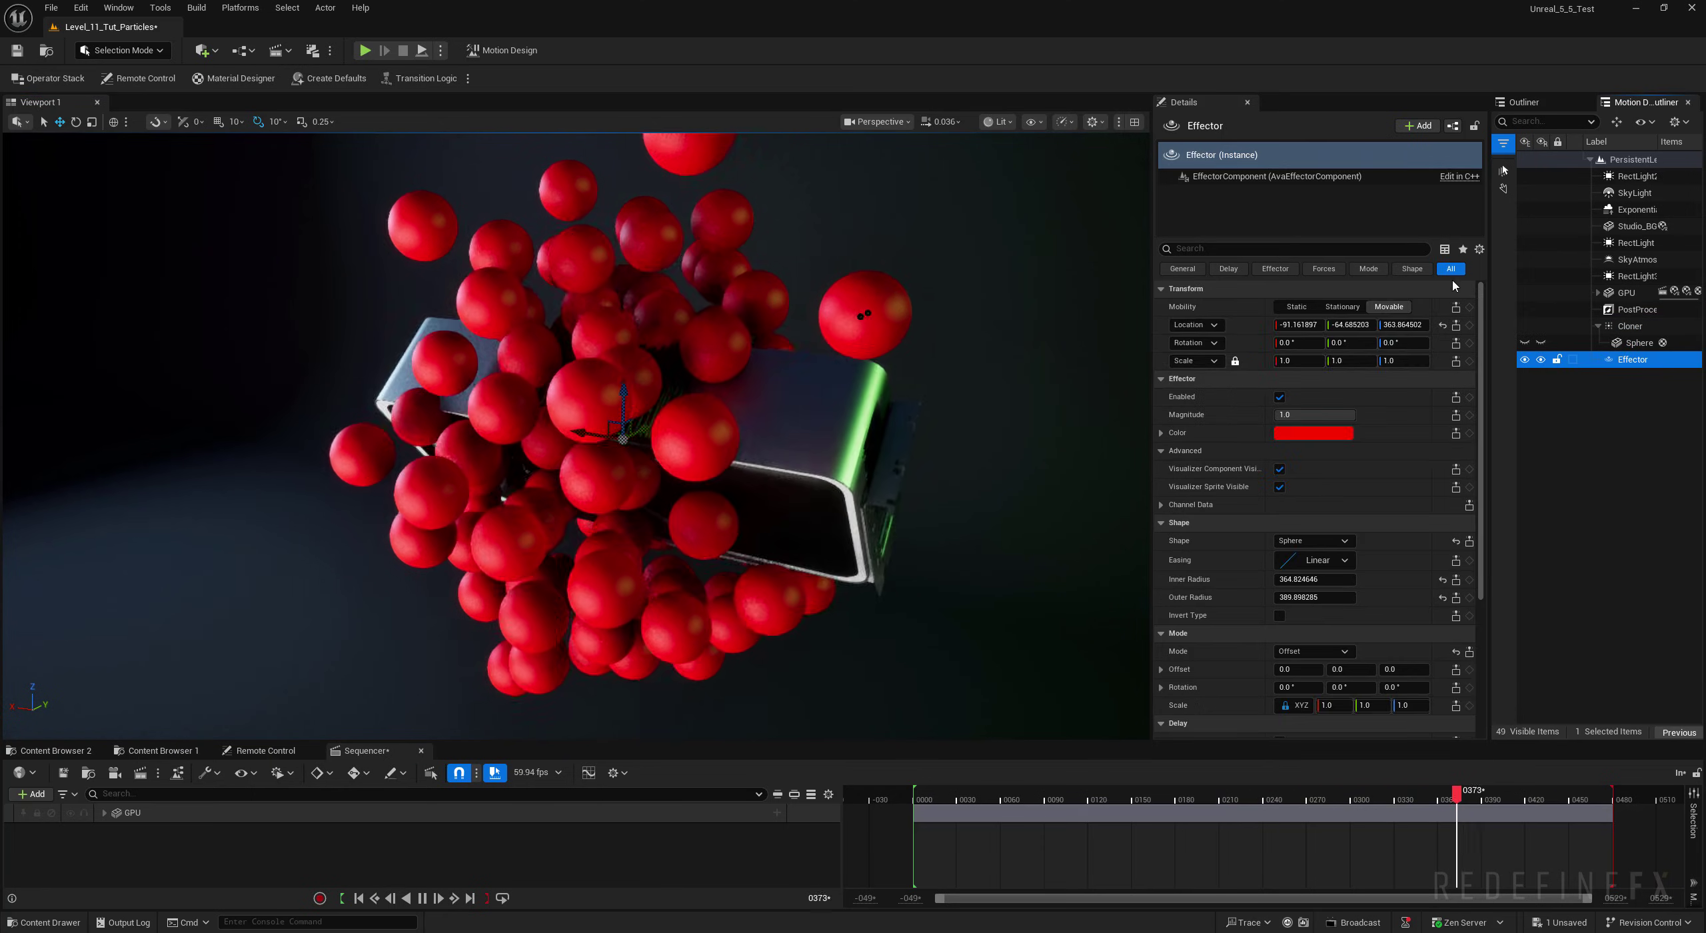
{"action": "scroll", "coordinate": [1323, 413], "scroll_direction": "down", "scroll_amount": 5}
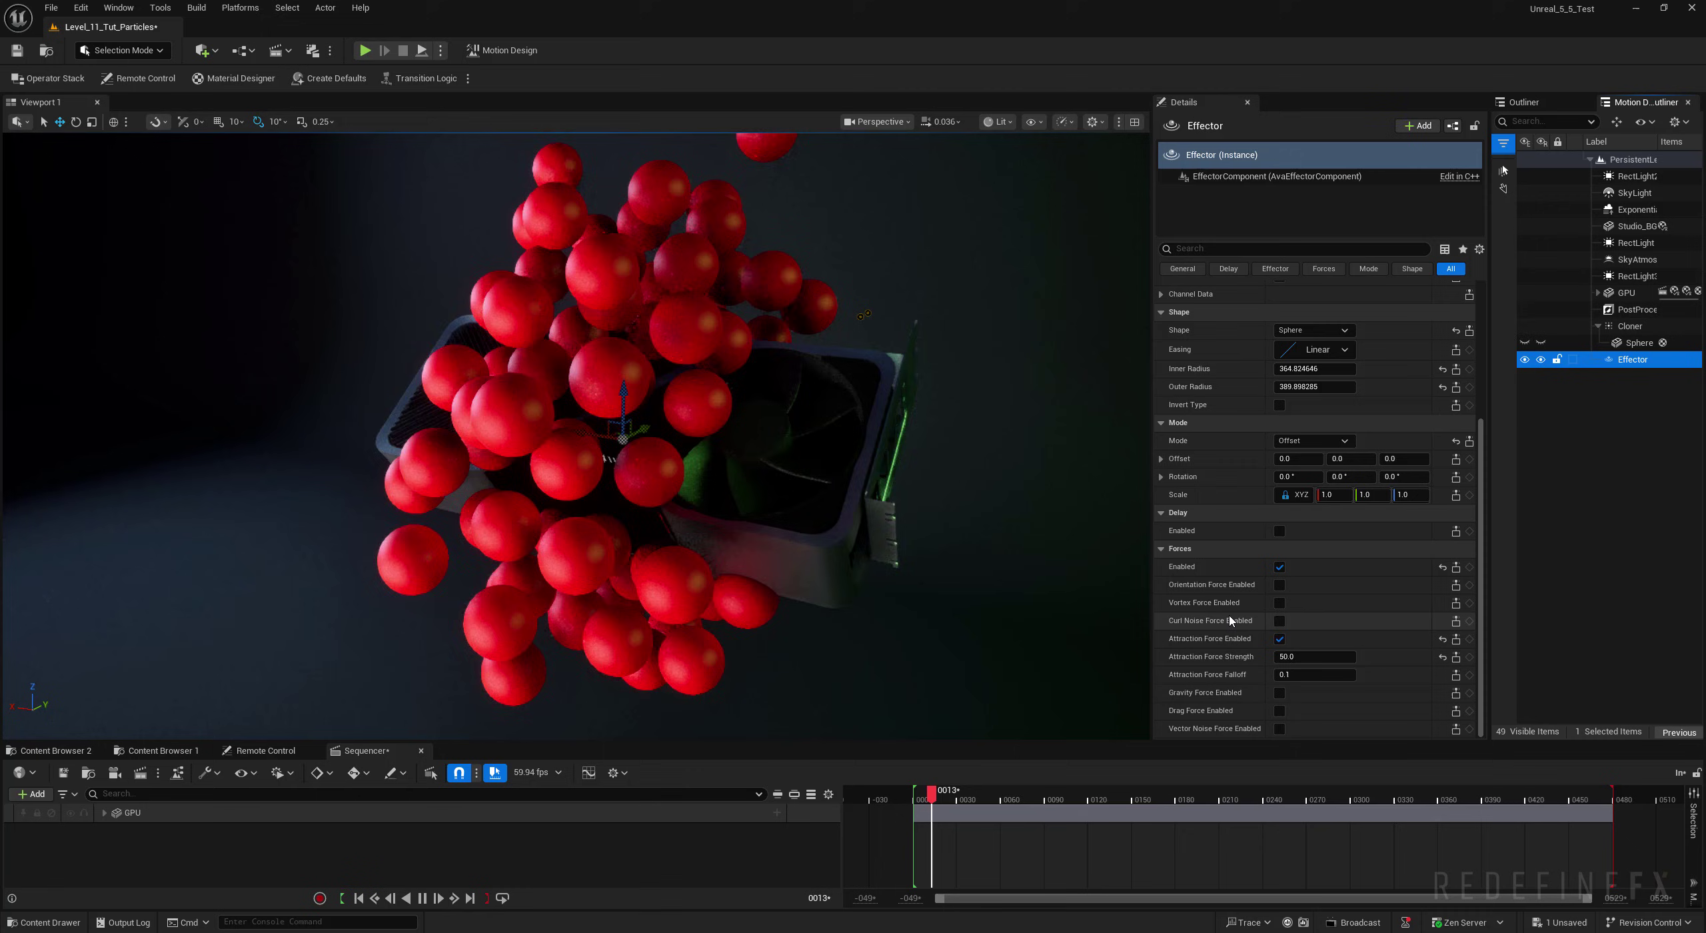
{"action": "left_click", "coordinate": [1280, 604]}
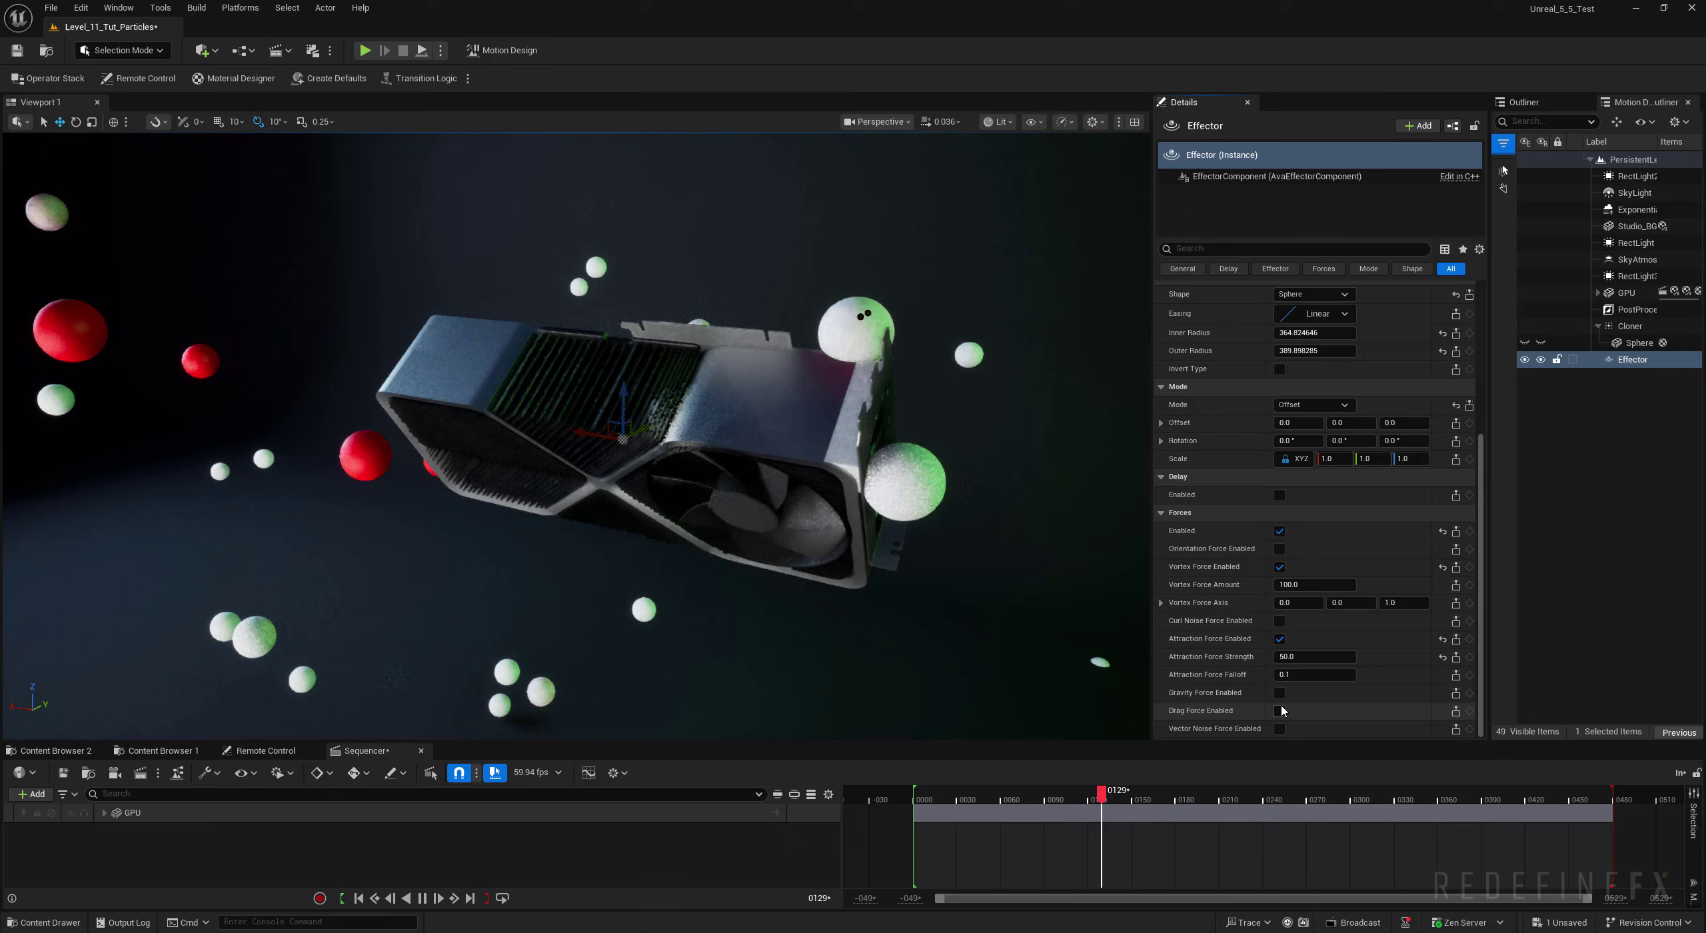
Step: Enable the effector's drag force and set its linear drag to 0.5
{"action": "scroll", "coordinate": [1317, 714], "scroll_direction": "down", "scroll_amount": 2}
{"action": "scroll", "coordinate": [1317, 715], "scroll_direction": "down", "scroll_amount": 2}
{"action": "left_click", "coordinate": [1306, 694]}
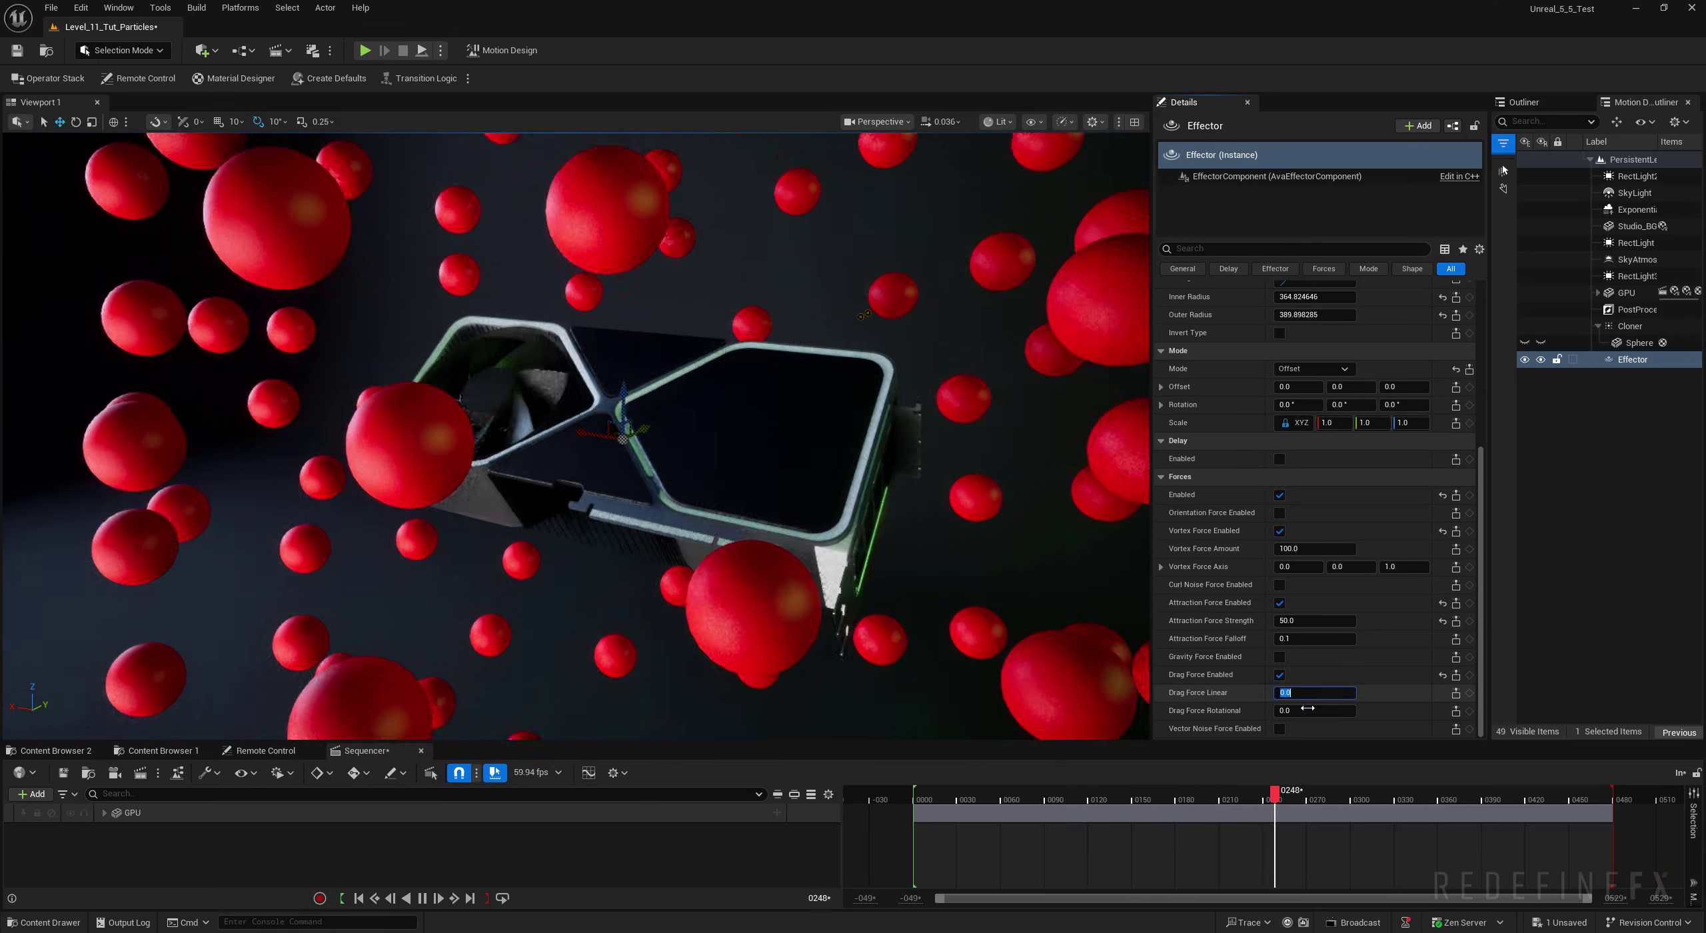
{"action": "type", "text": "0..5"}
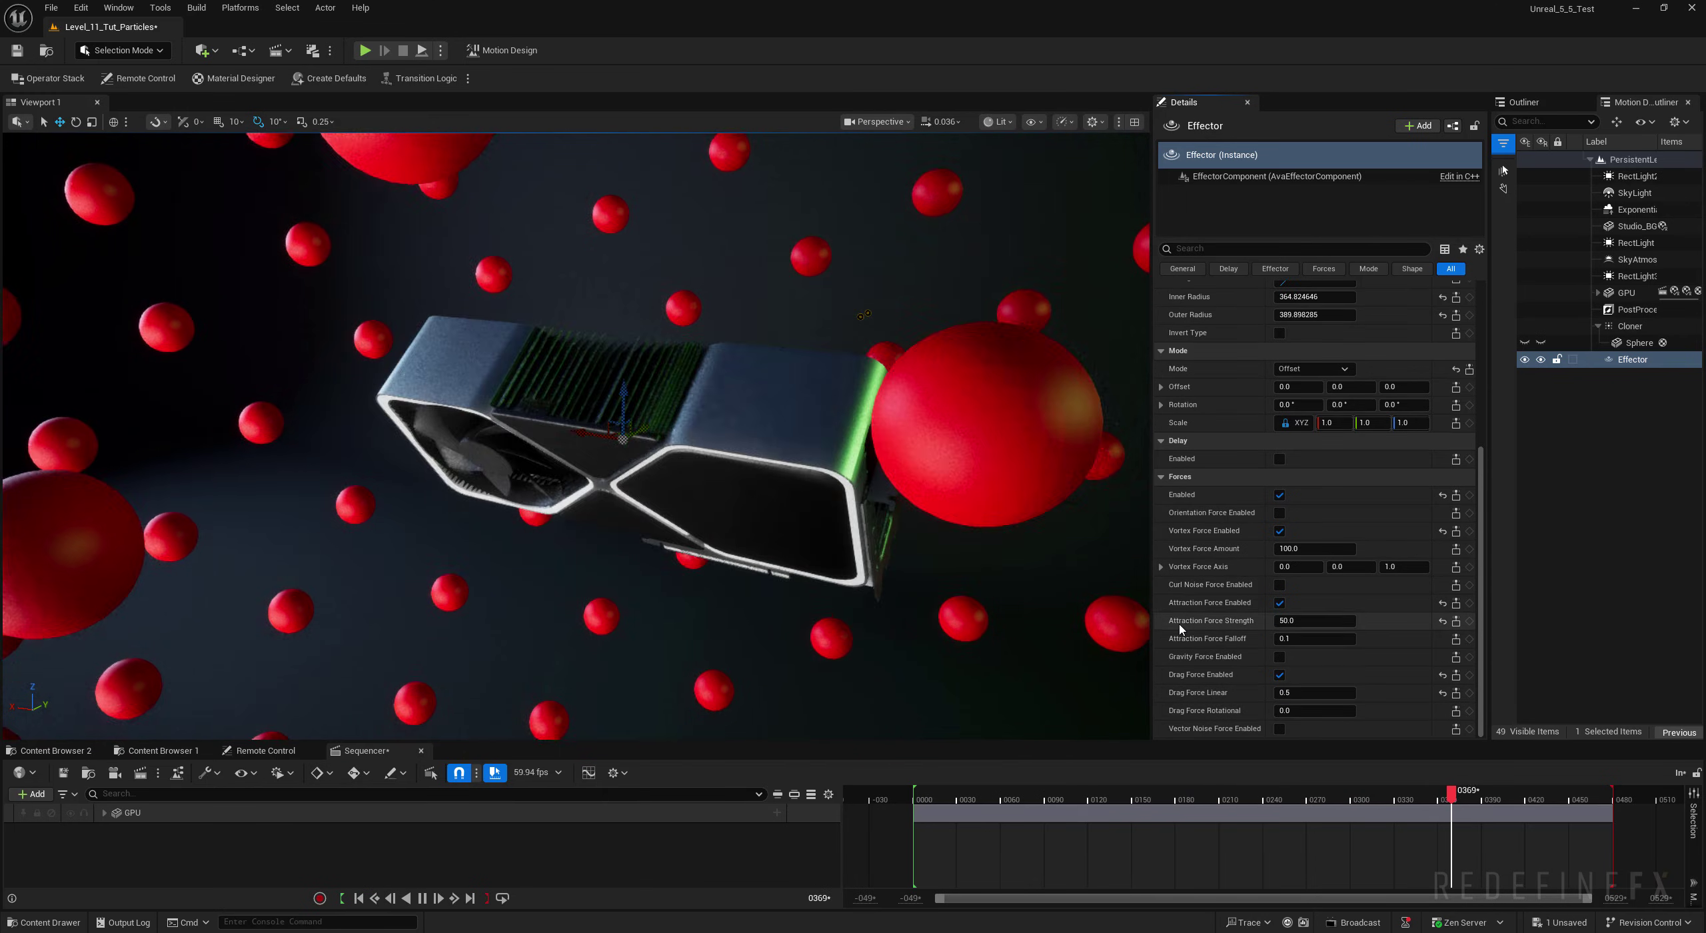
Step: Set the effector's vortex force amount to 50
{"action": "left_click", "coordinate": [1293, 548]}
{"action": "type", "text": "50"}
{"action": "key", "text": "Return"}
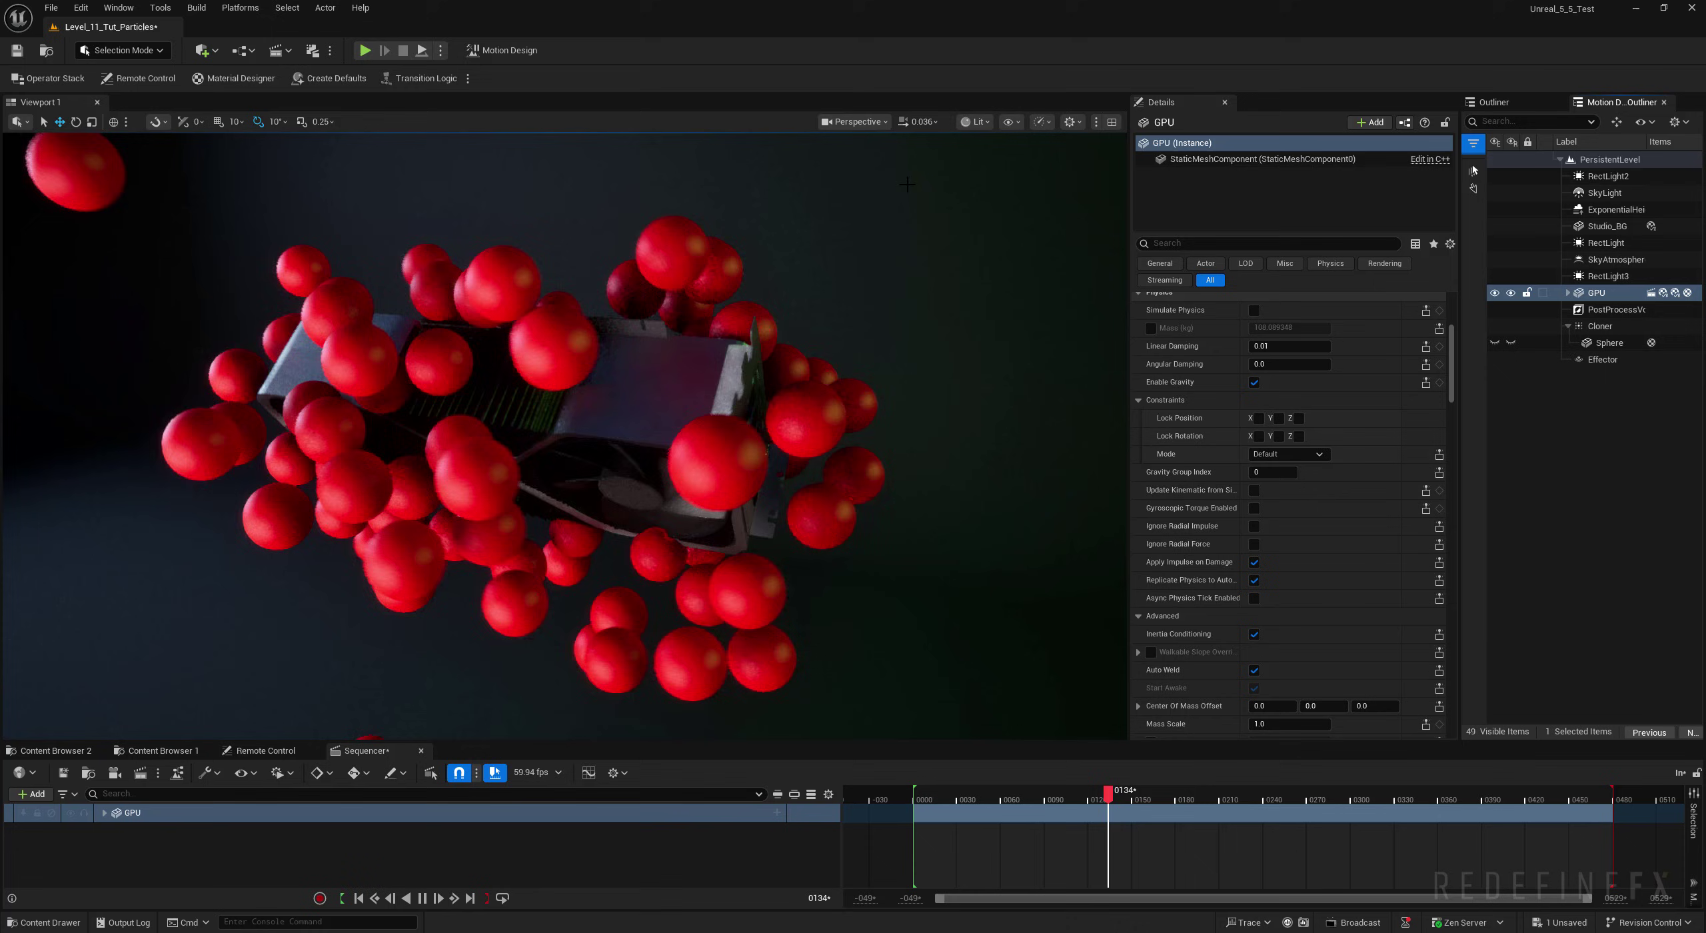
Step: Duplicate the sphere under the cloner three times so that it has four spheres to clone
{"action": "left_click", "coordinate": [1626, 343]}
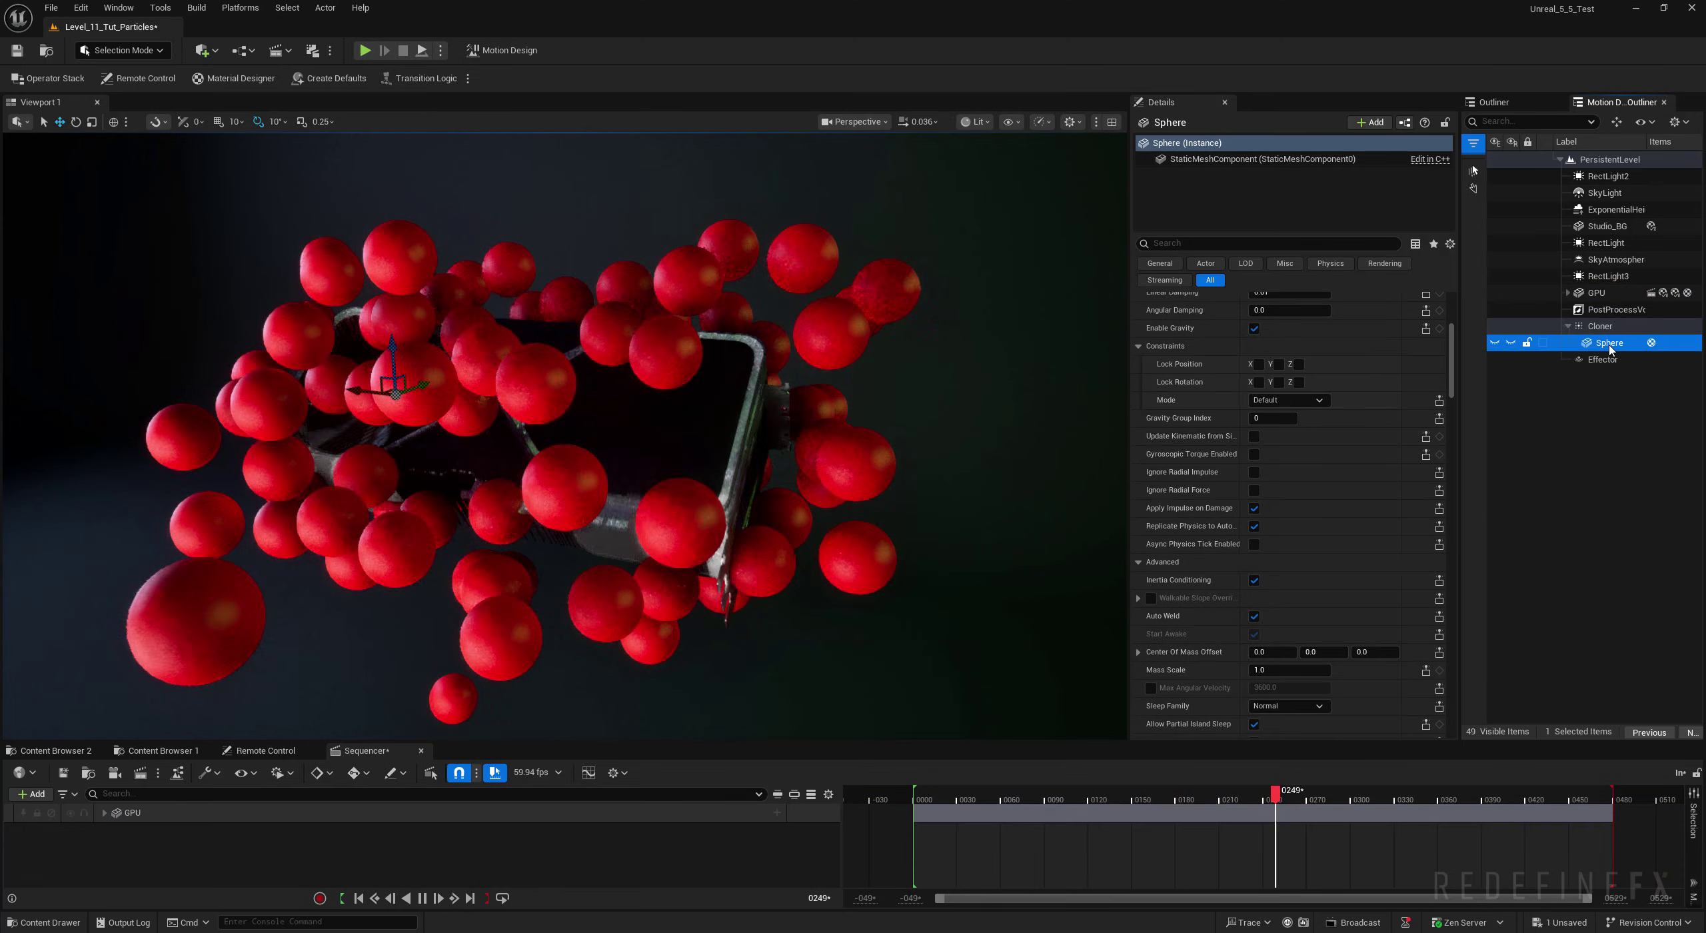
{"action": "key", "text": "ctrl+d"}
{"action": "key", "text": "ctrl+d"}
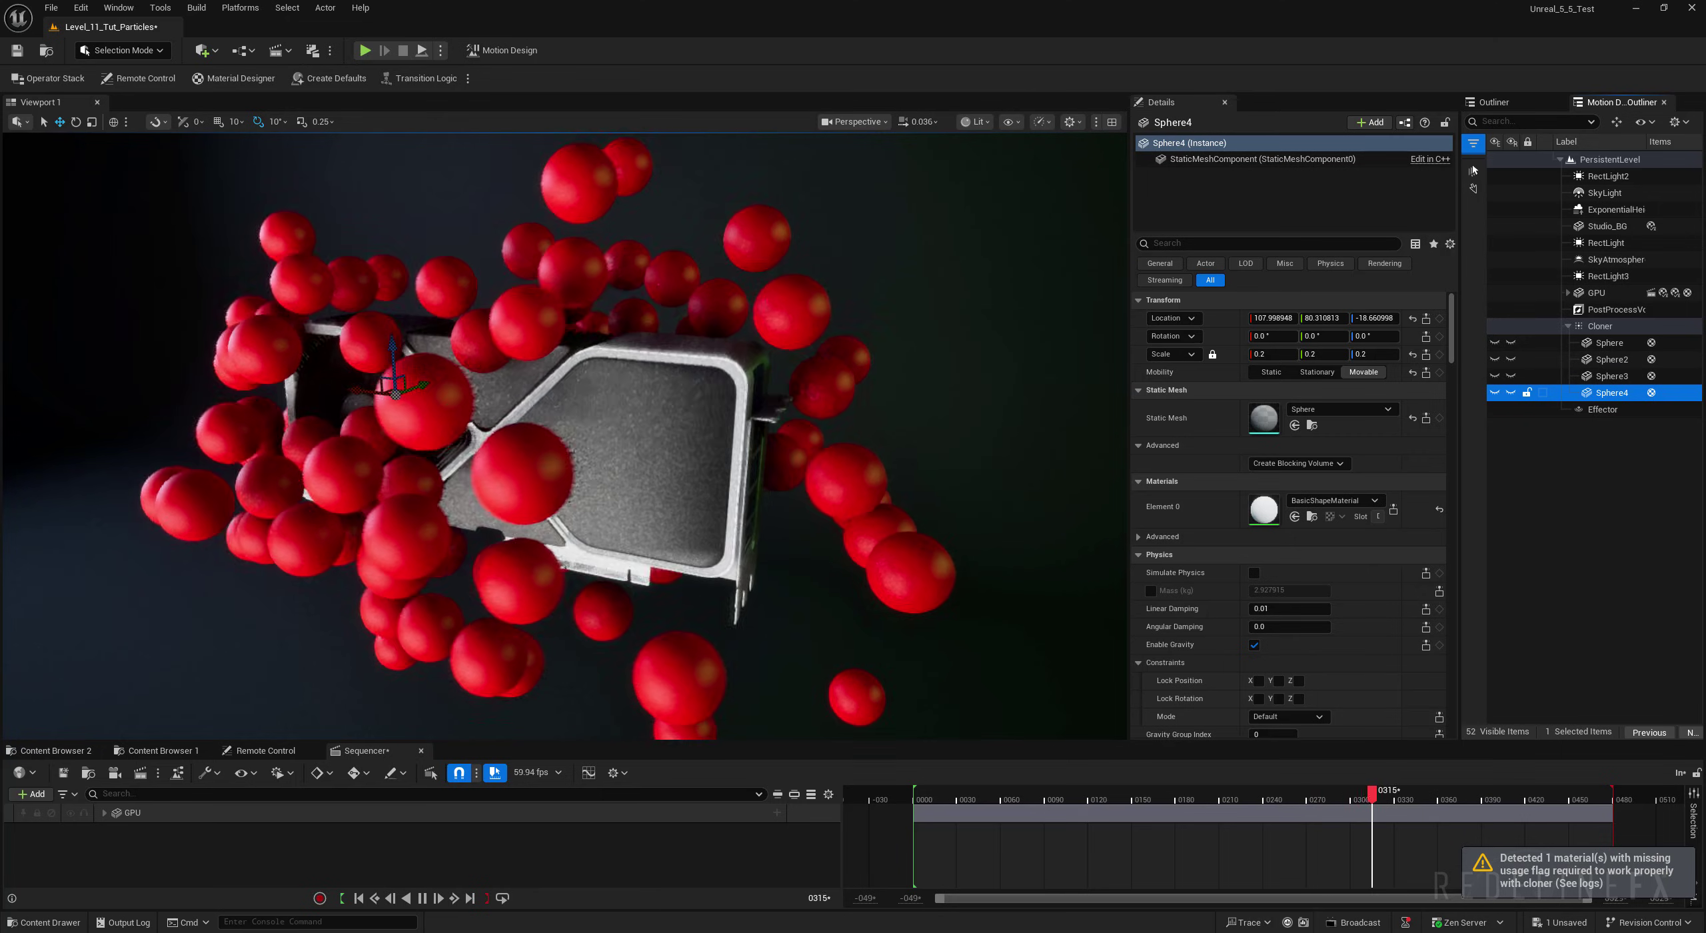
Step: Assign the MI_Emissive1 material to Sphere4 and the MI_Studio material to Sphere3
{"action": "left_click", "coordinate": [58, 751]}
{"action": "left_click_drag", "start_coordinate": [718, 789], "coordinate": [1281, 493]}
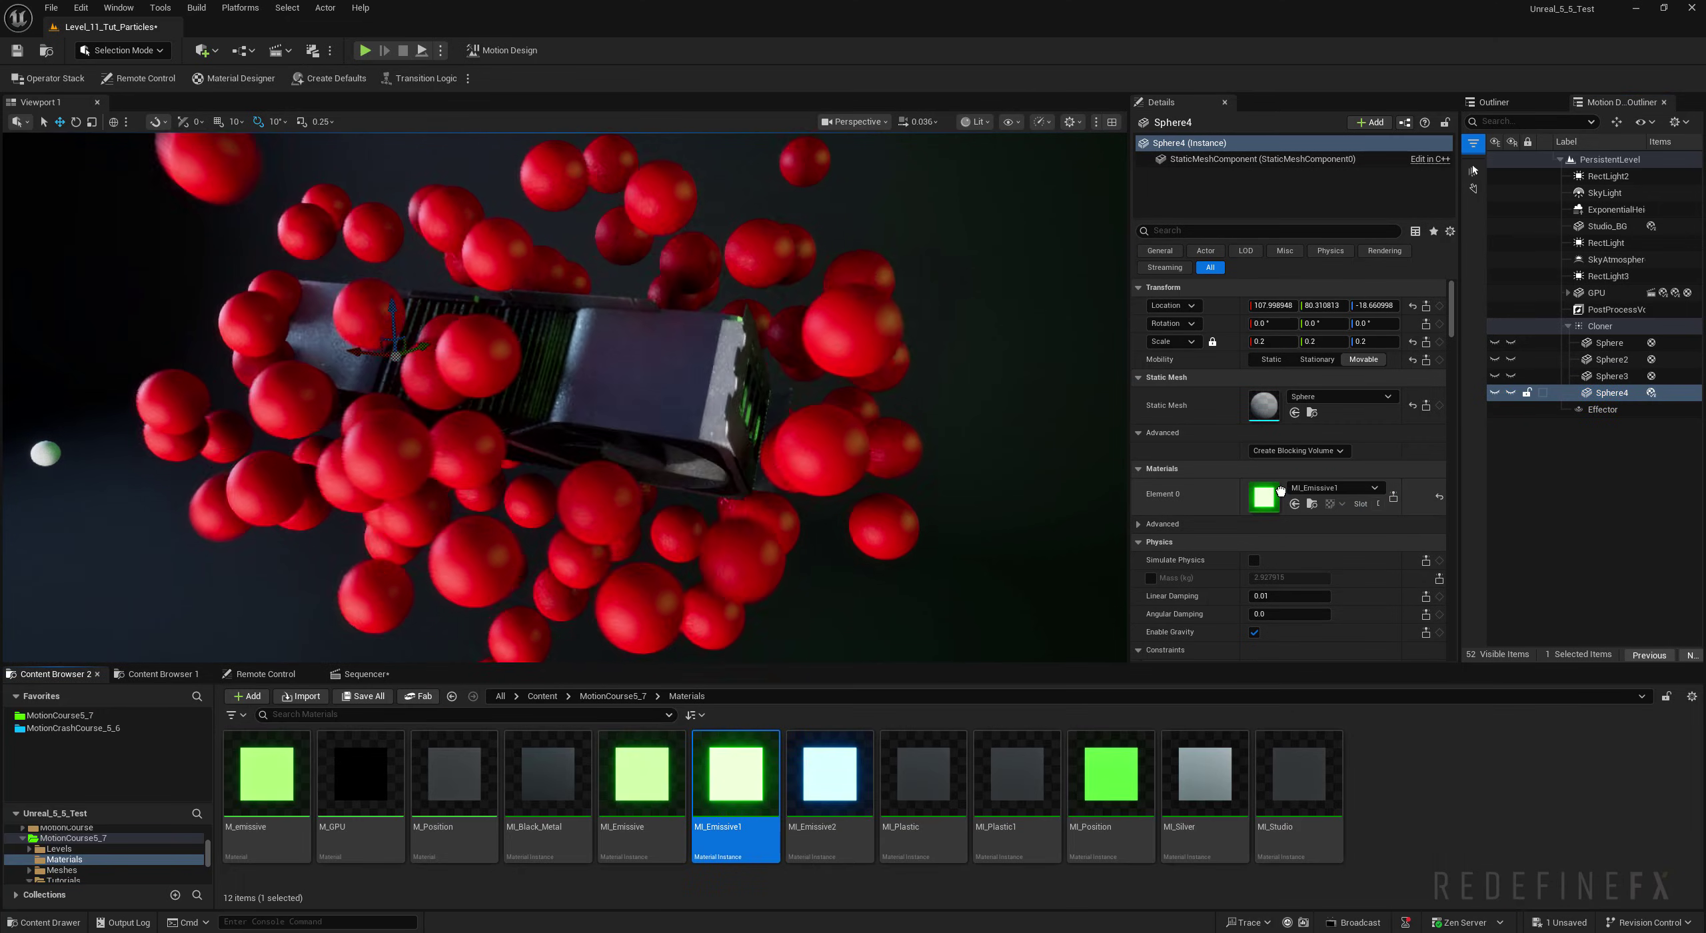
{"action": "left_click", "coordinate": [1612, 376]}
{"action": "left_click_drag", "start_coordinate": [1299, 814], "coordinate": [1300, 505]}
Step: Assign the MI_Silver material to Sphere2 and the MI_Black_Metal material to the original Sphere
{"action": "left_click", "coordinate": [1612, 360]}
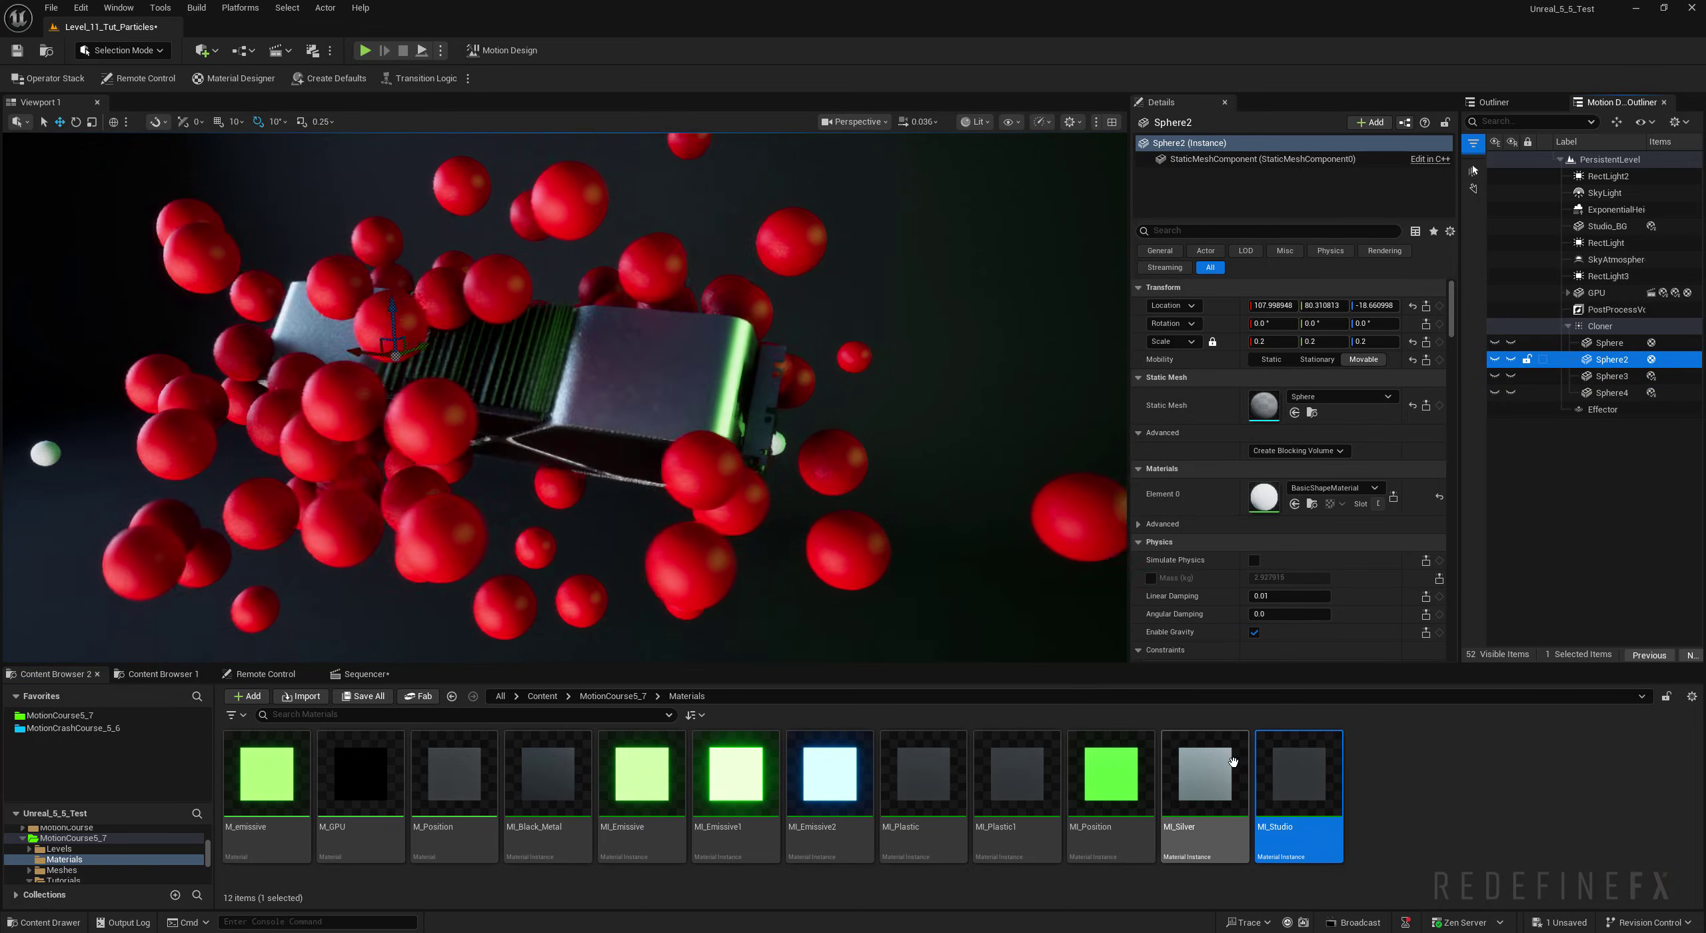
{"action": "left_click_drag", "start_coordinate": [1205, 773], "coordinate": [1310, 502]}
{"action": "left_click", "coordinate": [1594, 346]}
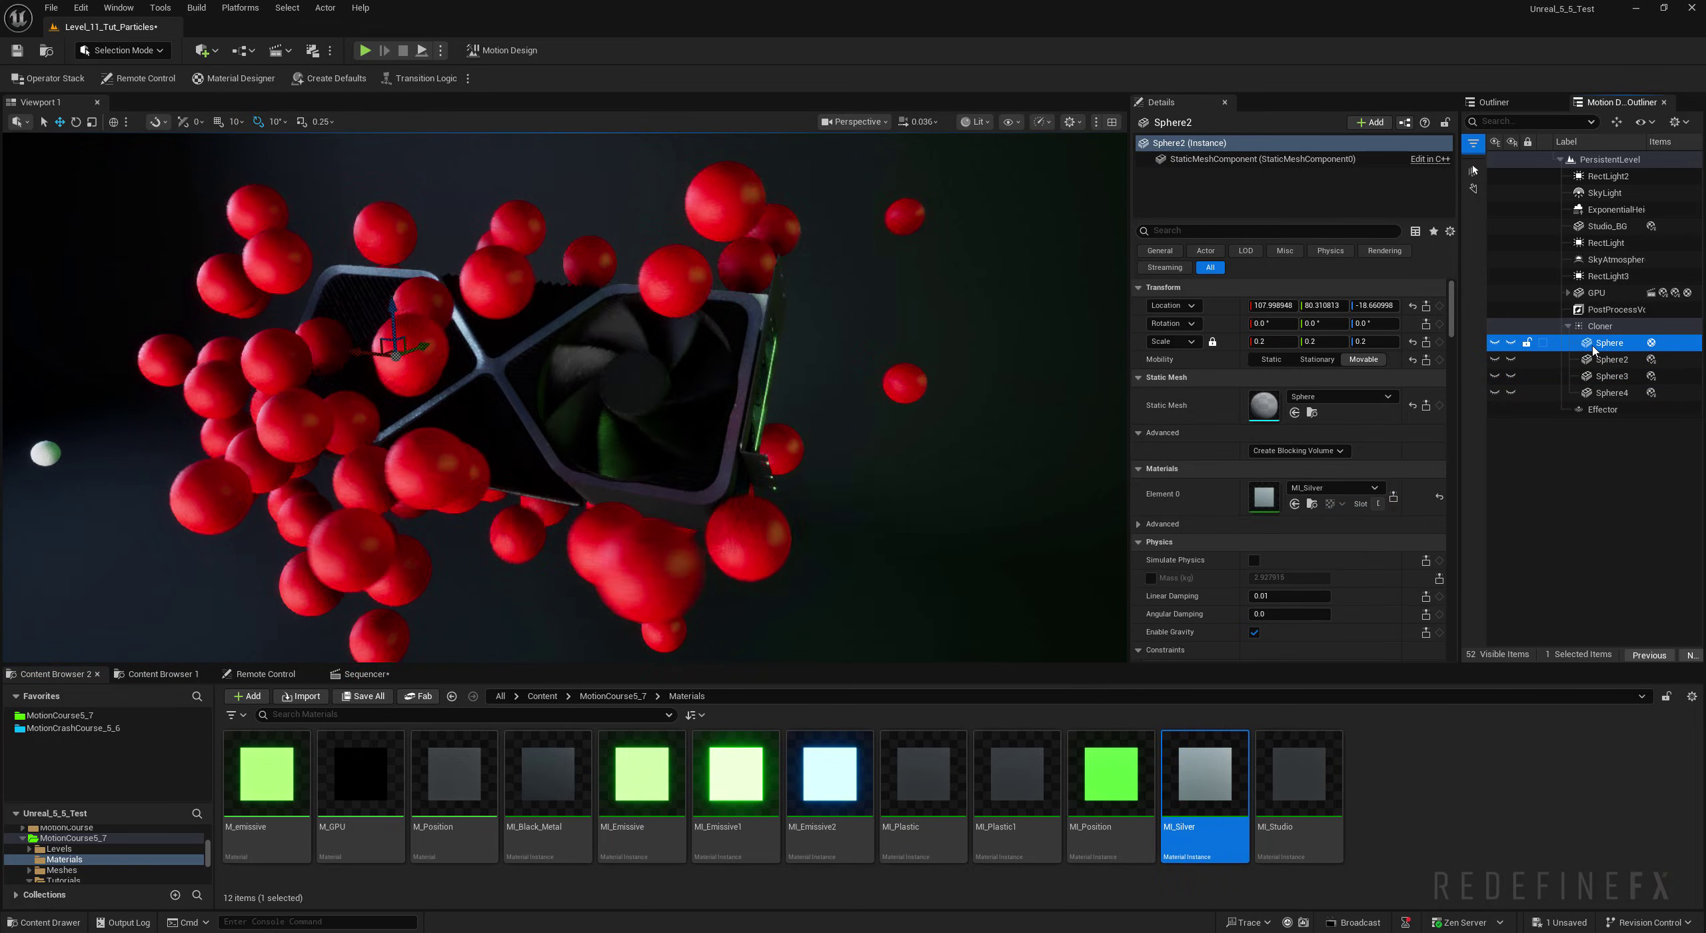
{"action": "left_click_drag", "start_coordinate": [547, 773], "coordinate": [1471, 377]}
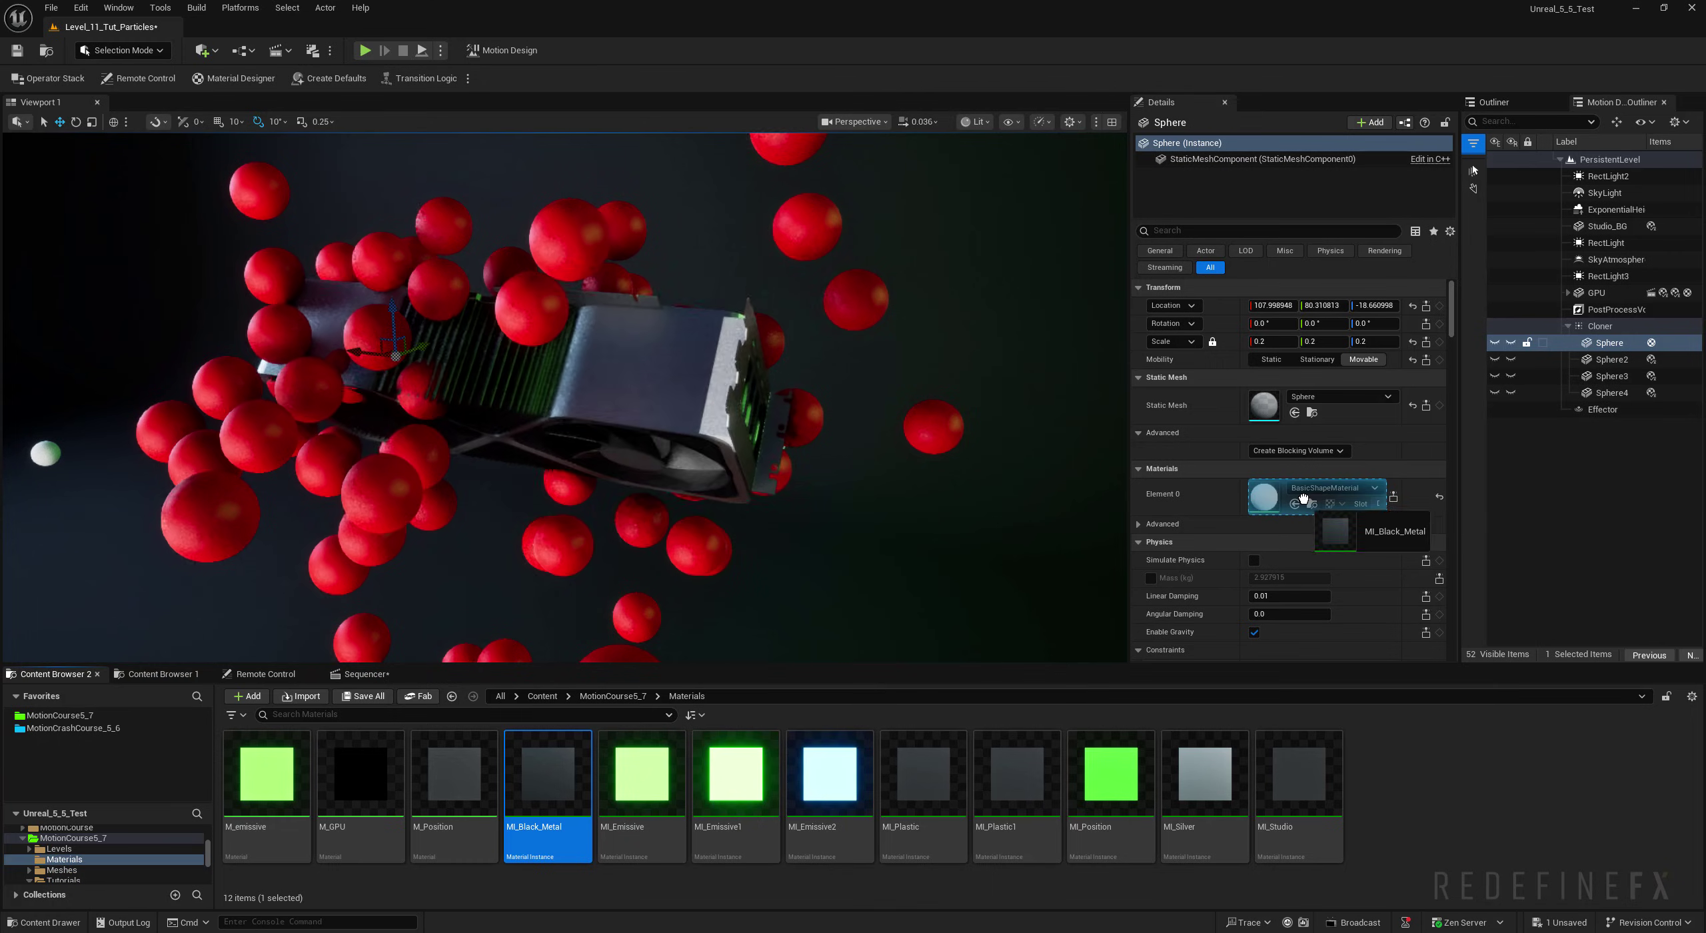
{"action": "left_click_drag", "start_coordinate": [1303, 498], "coordinate": [1303, 500]}
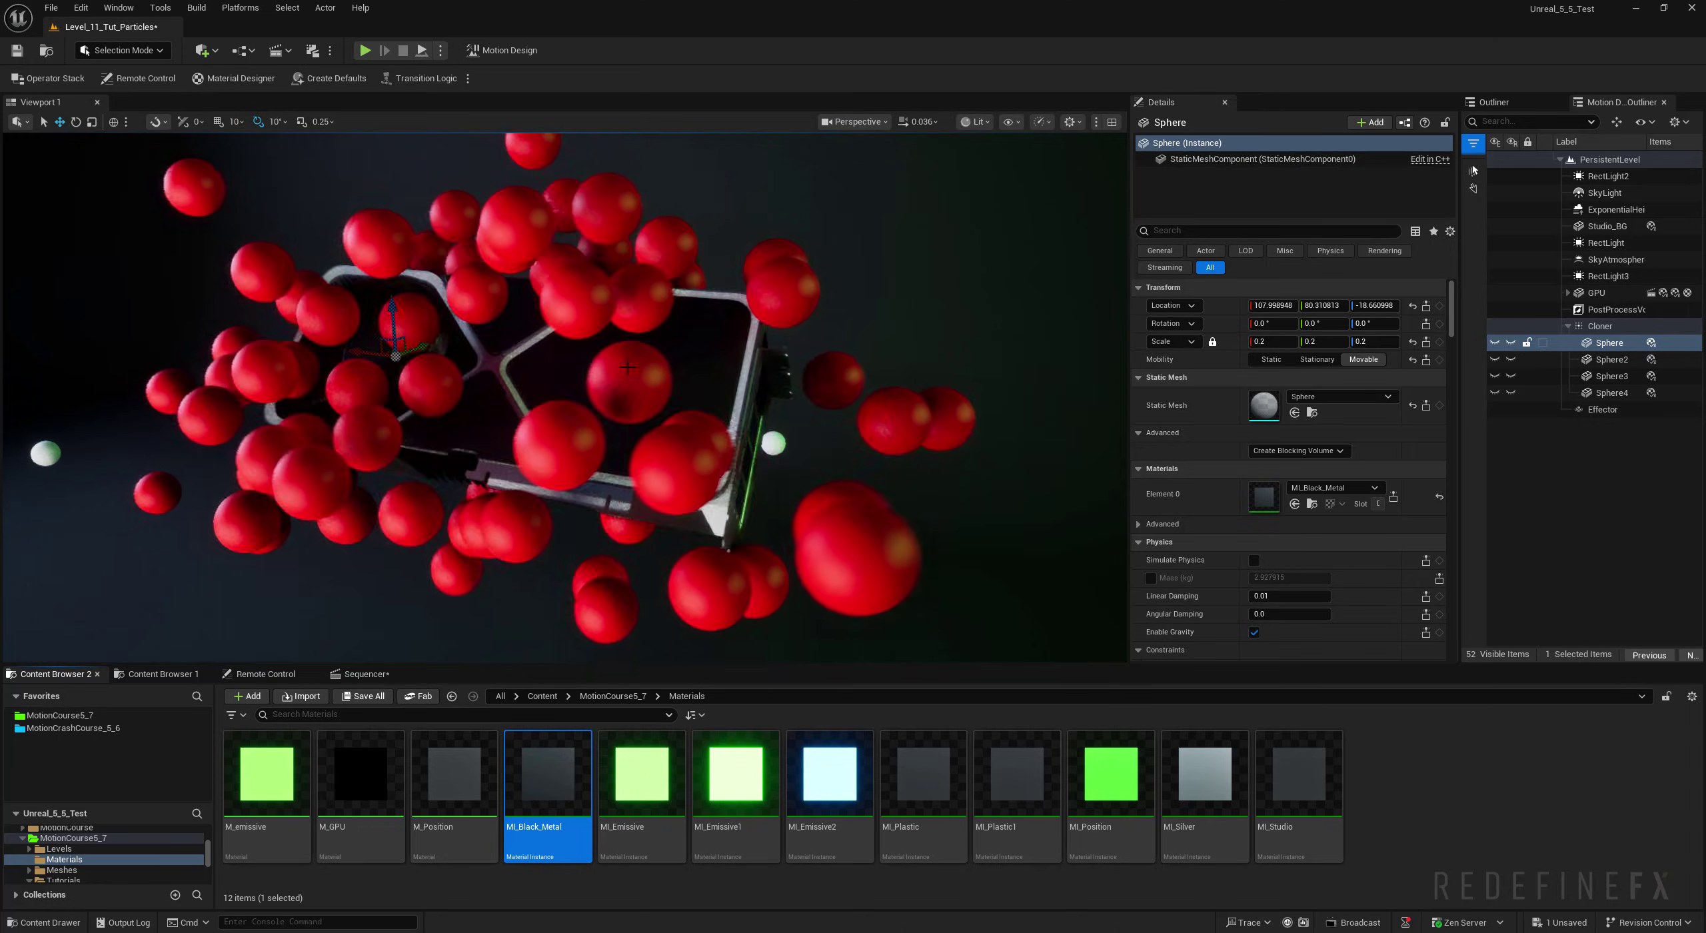
Step: Set the cloner's collision radii at indexes 1, 2 and 3 to 13
{"action": "left_click", "coordinate": [1000, 320]}
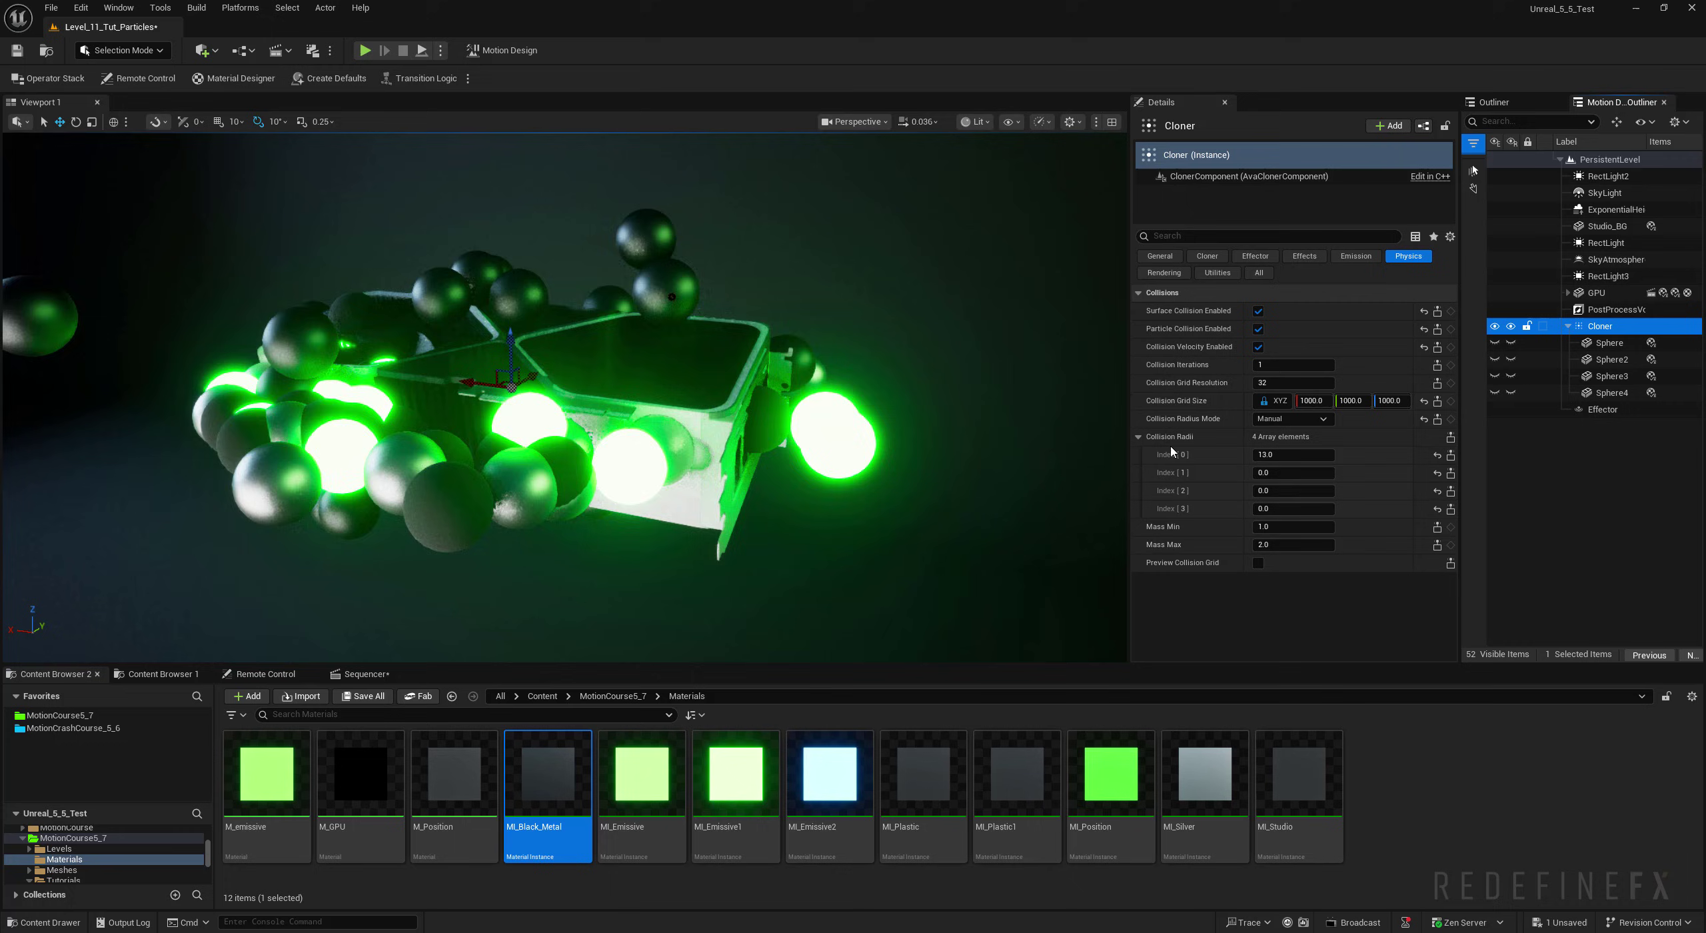
{"action": "left_click", "coordinate": [1286, 508]}
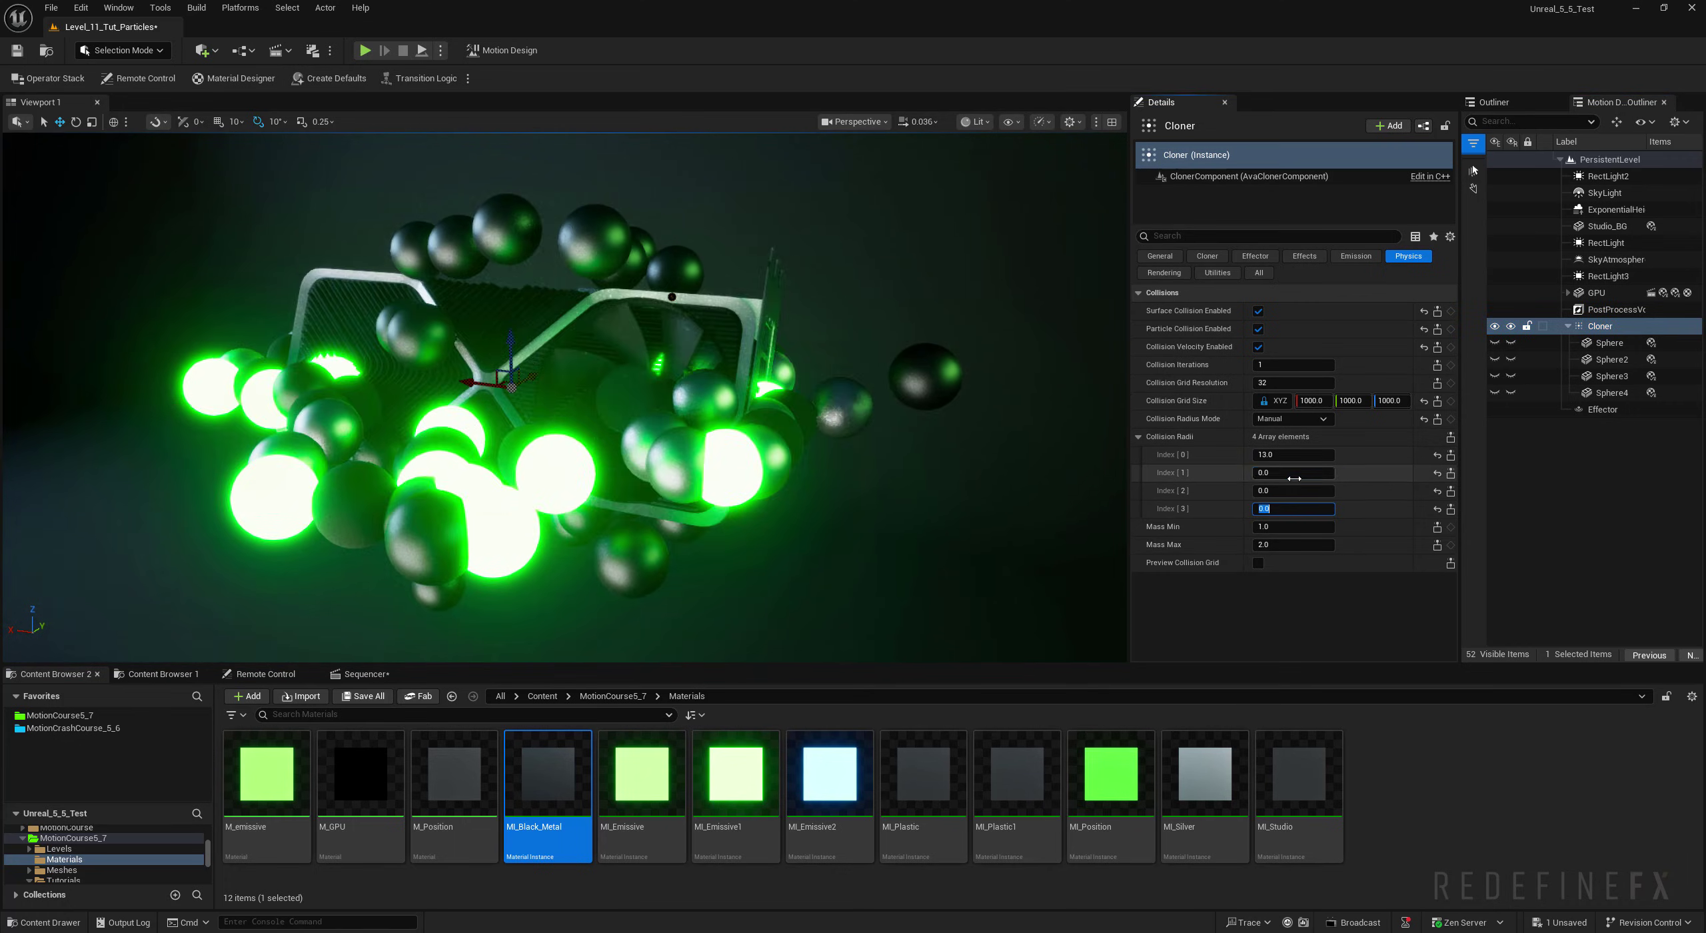
{"action": "left_click", "coordinate": [1281, 490]}
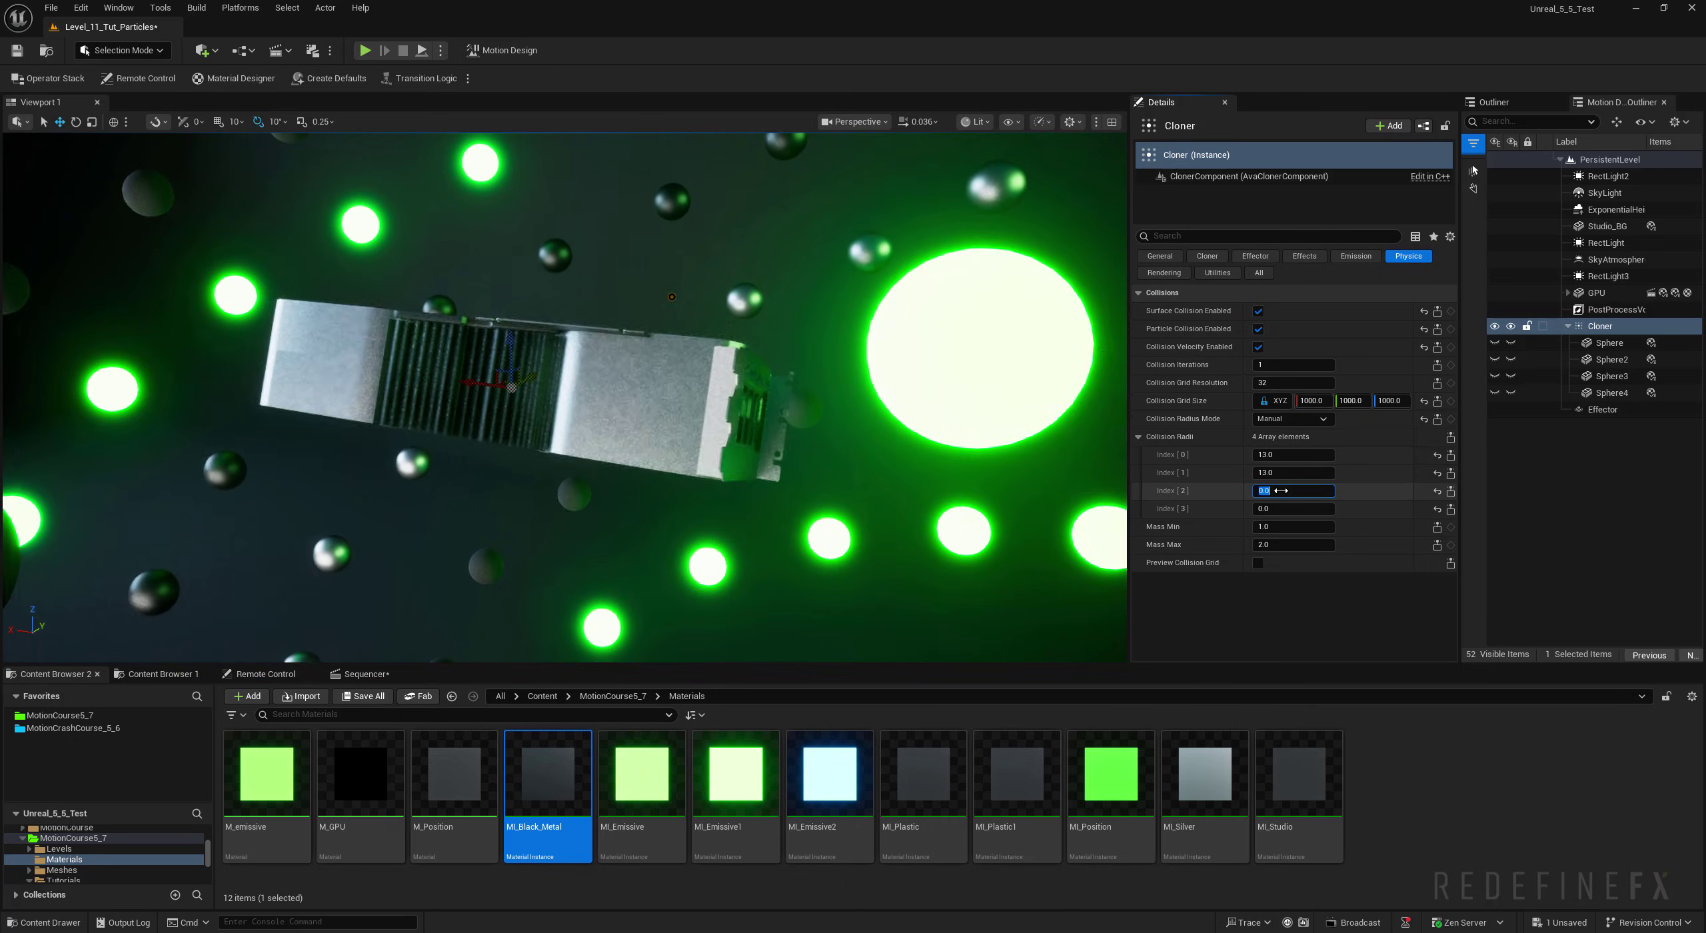
{"action": "type", "text": "13.0"}
{"action": "left_click", "coordinate": [1273, 509]}
{"action": "type", "text": "13.0"}
{"action": "key", "text": "Return"}
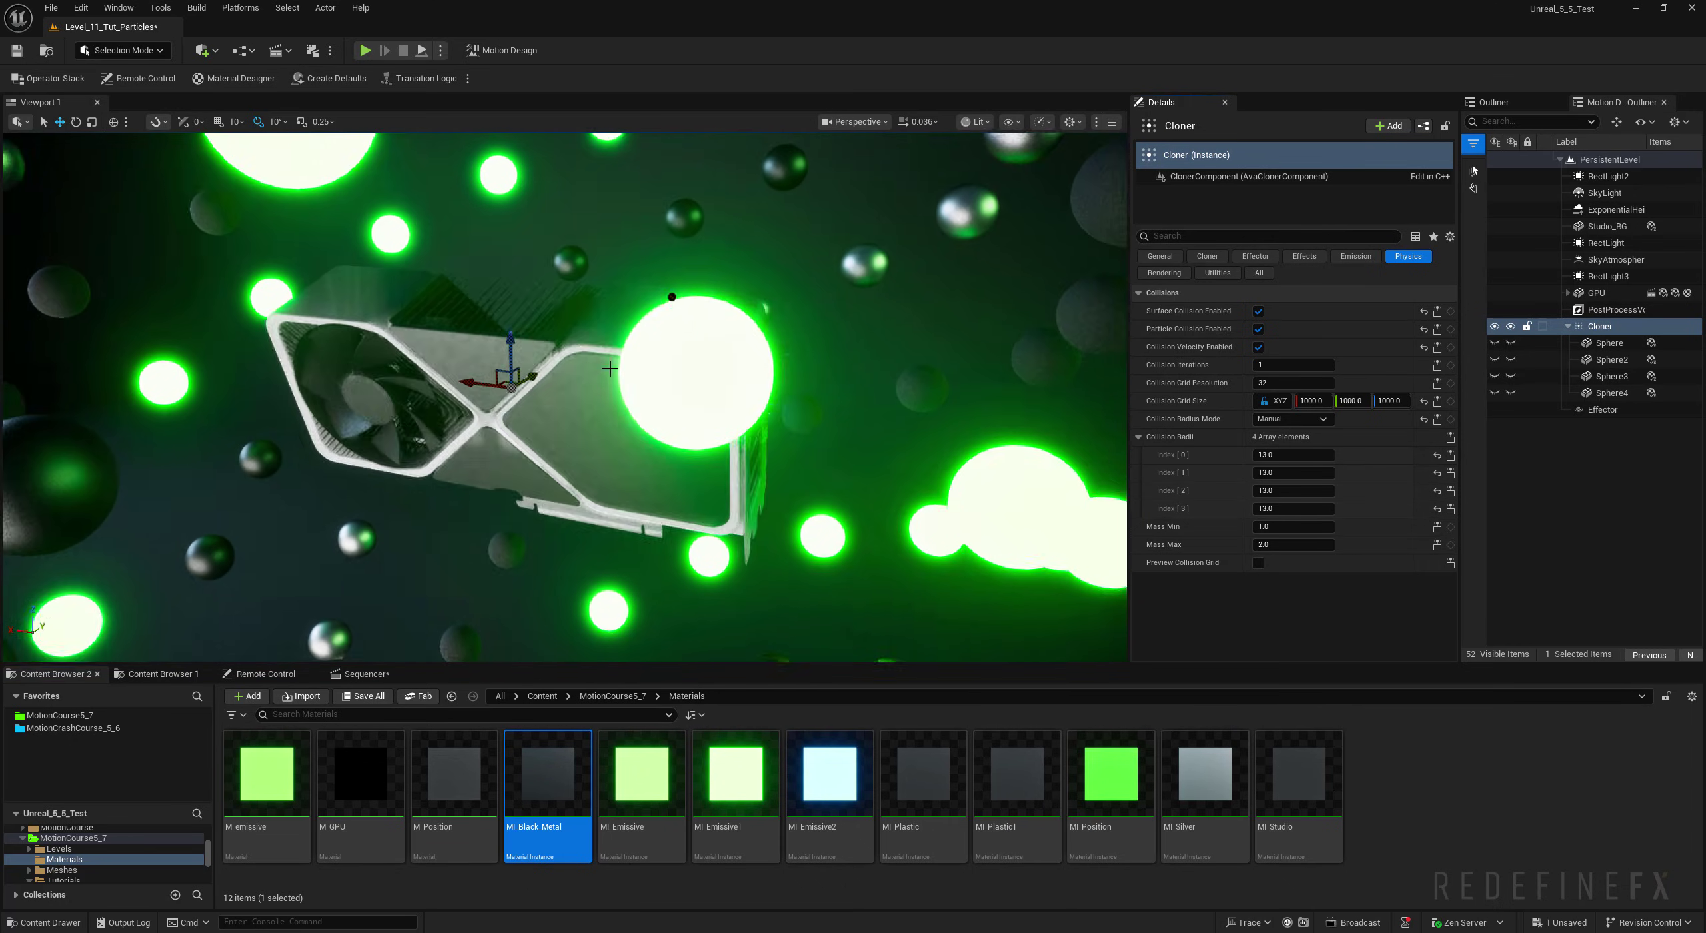
Step: Scale the emissive Sphere4 down to 0.05 on all axes
{"action": "left_click", "coordinate": [1611, 392]}
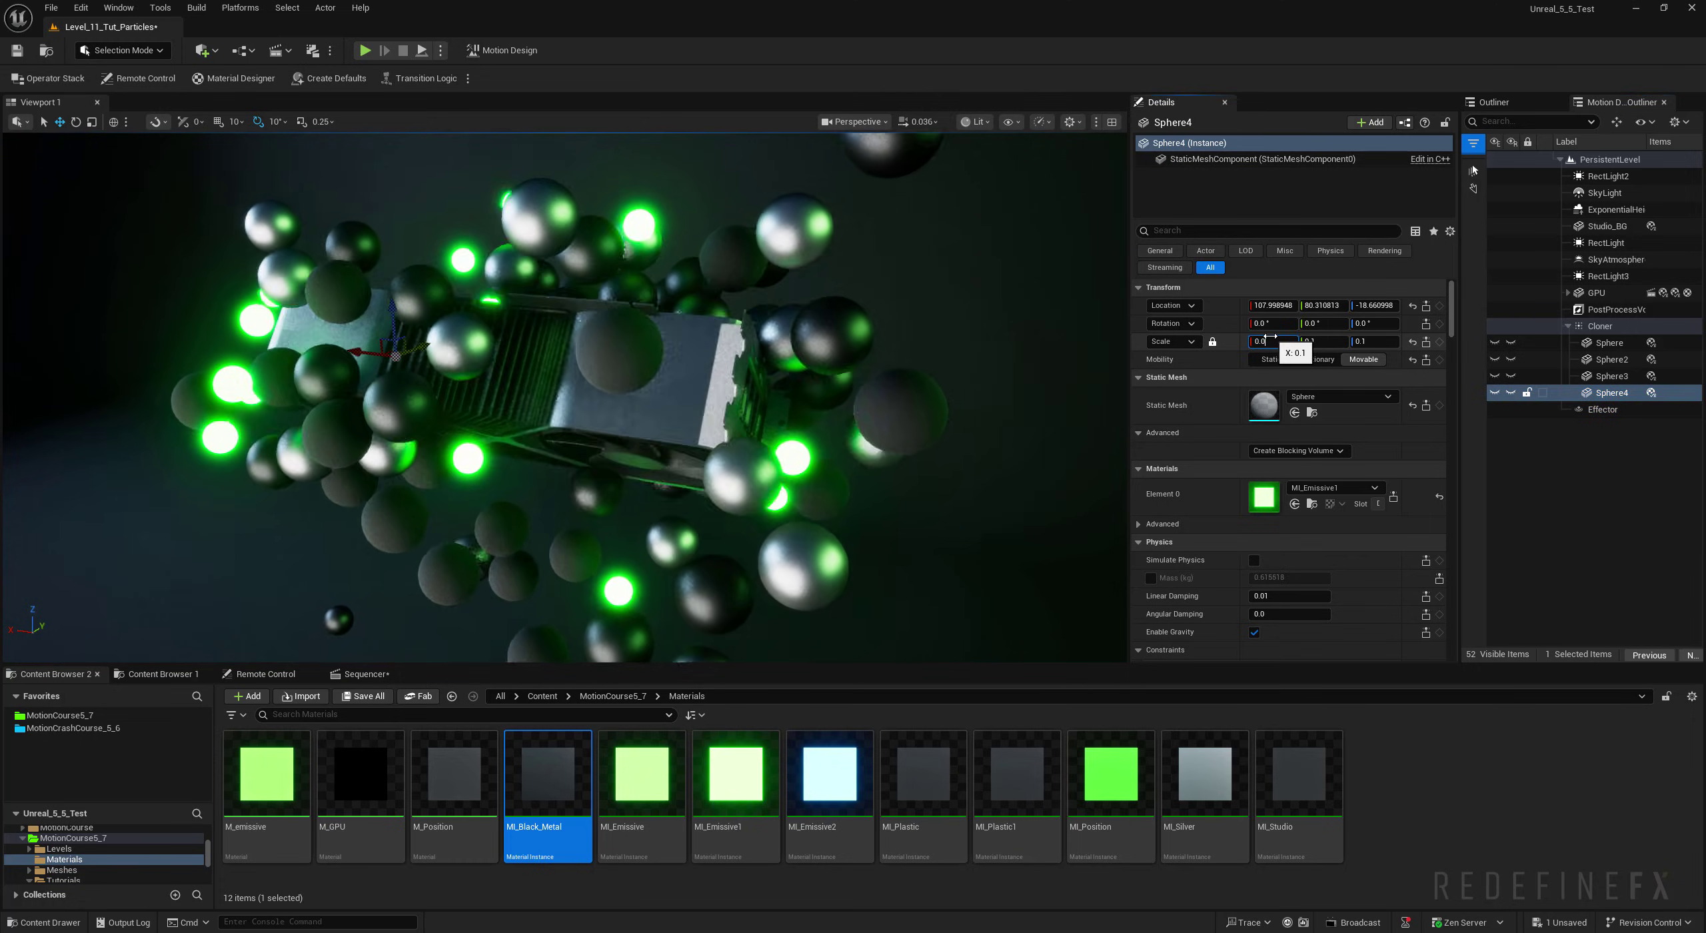
{"action": "left_click", "coordinate": [1602, 458]}
{"action": "left_click", "coordinate": [1613, 394]}
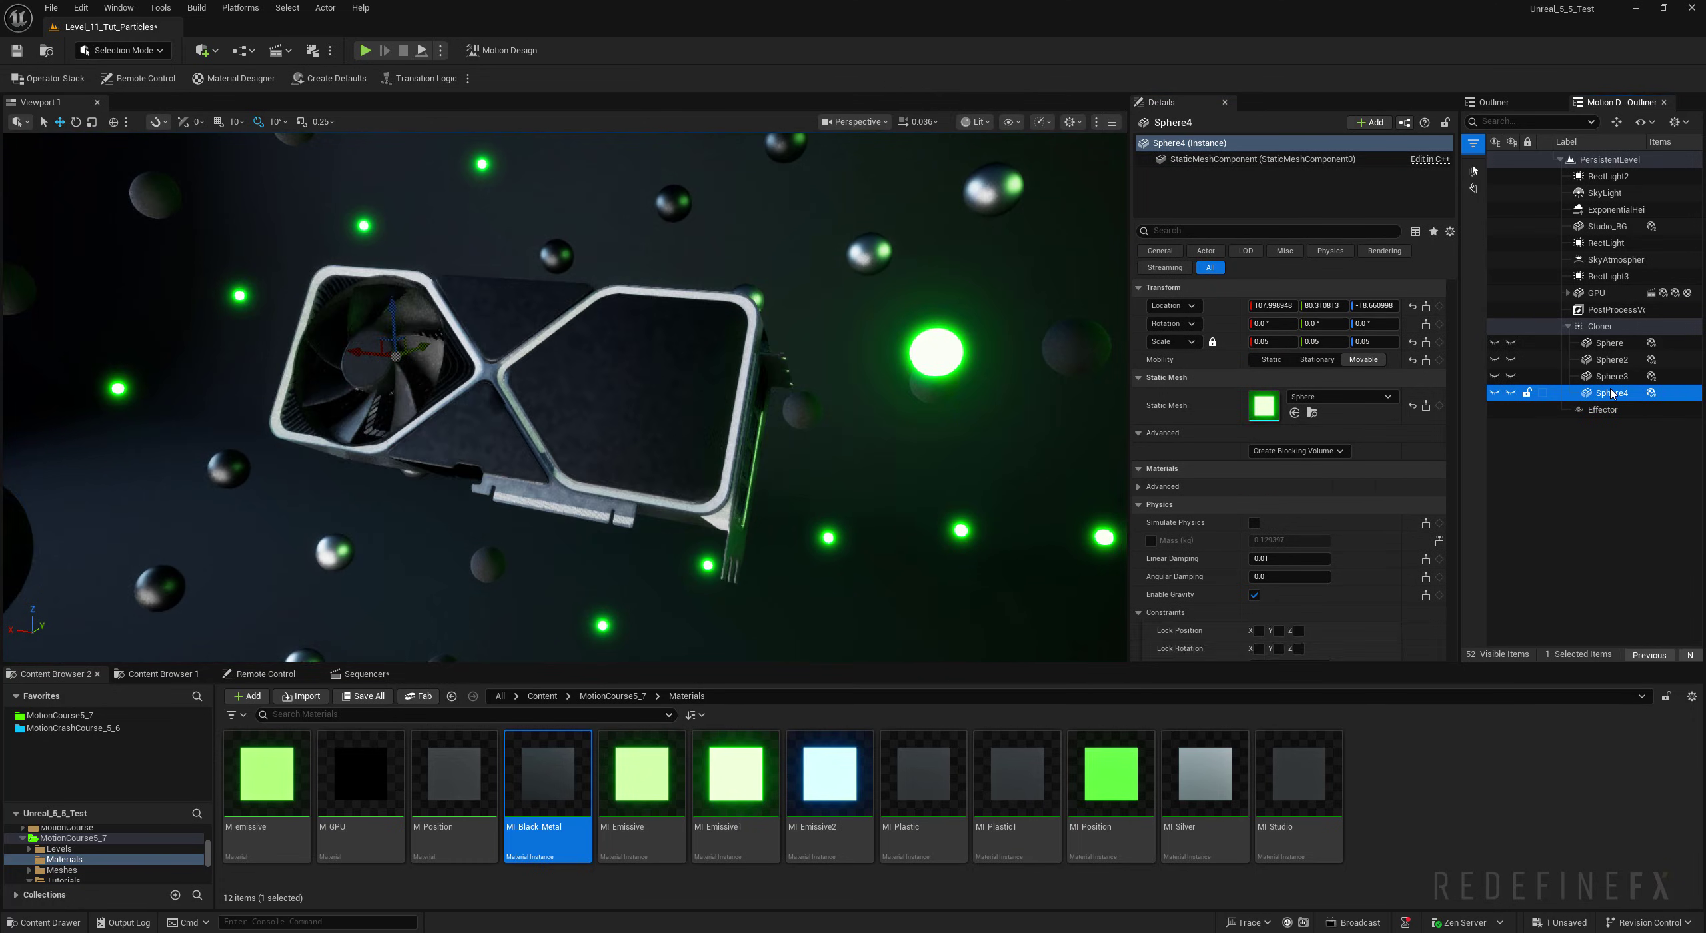